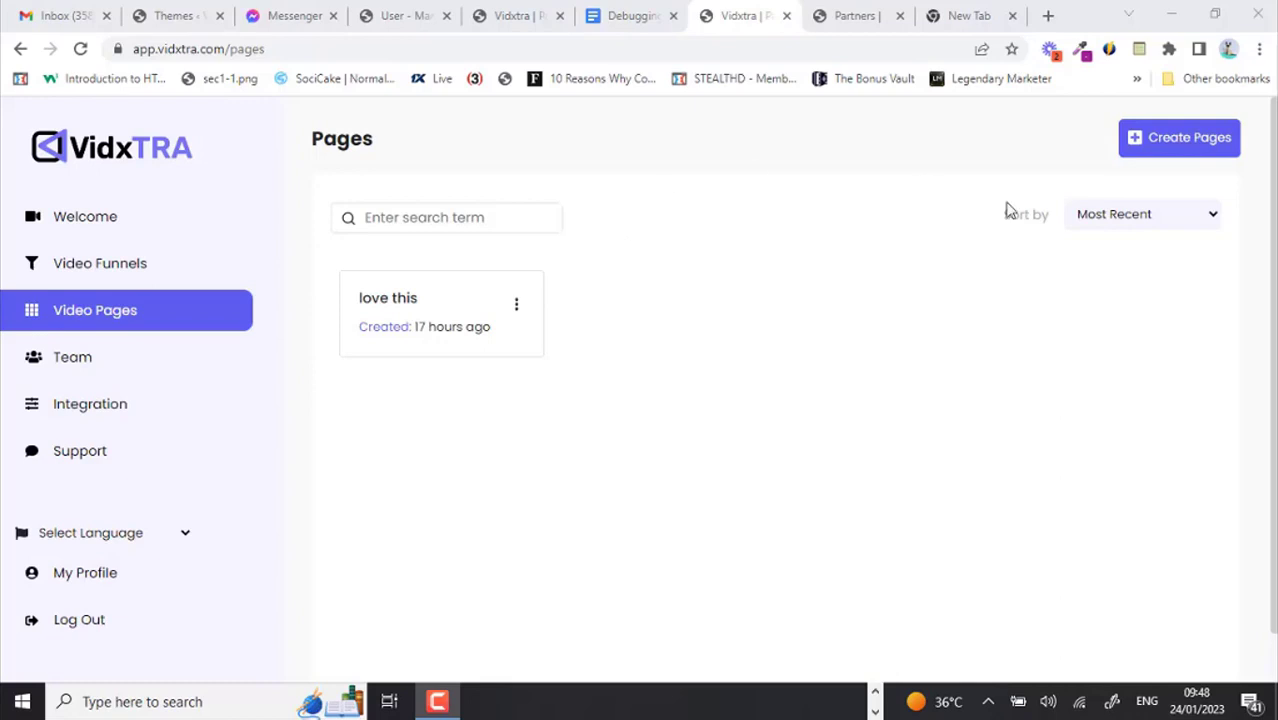
Step: Create a new video page named Vidxtra and switch on its Headline section
click(1180, 142)
click(617, 224)
text(Vidxtra)
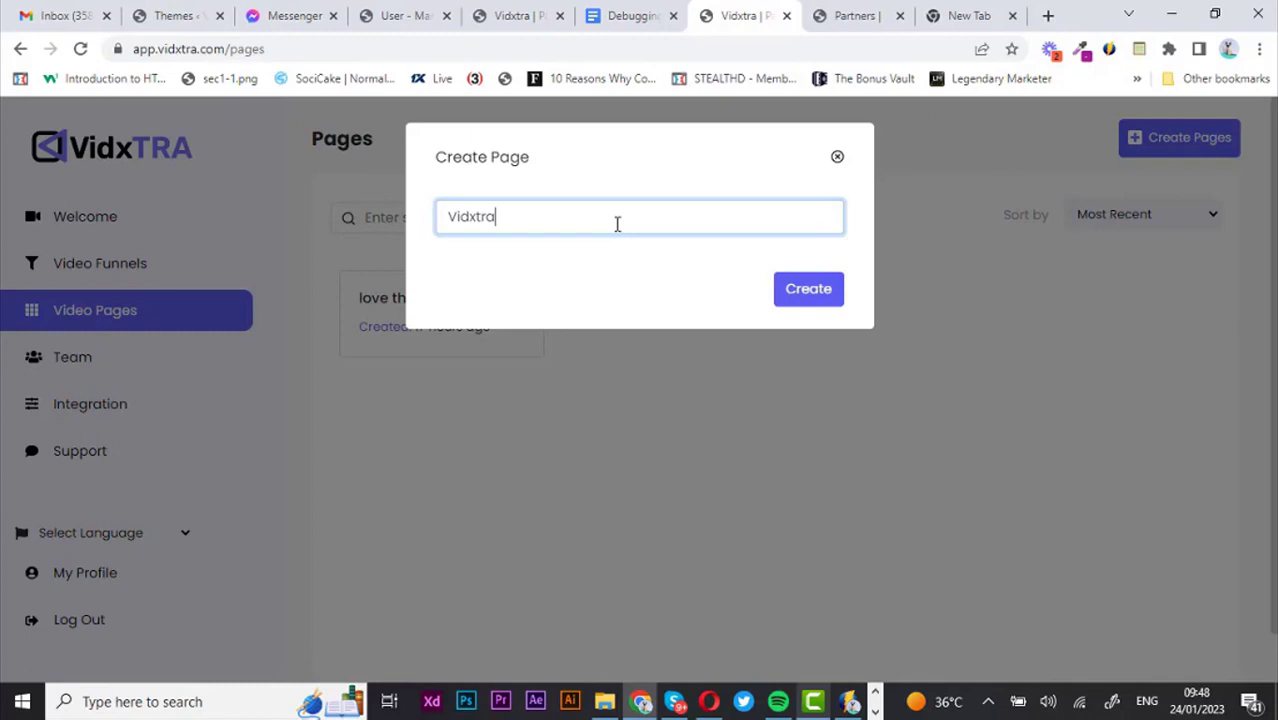
click(788, 289)
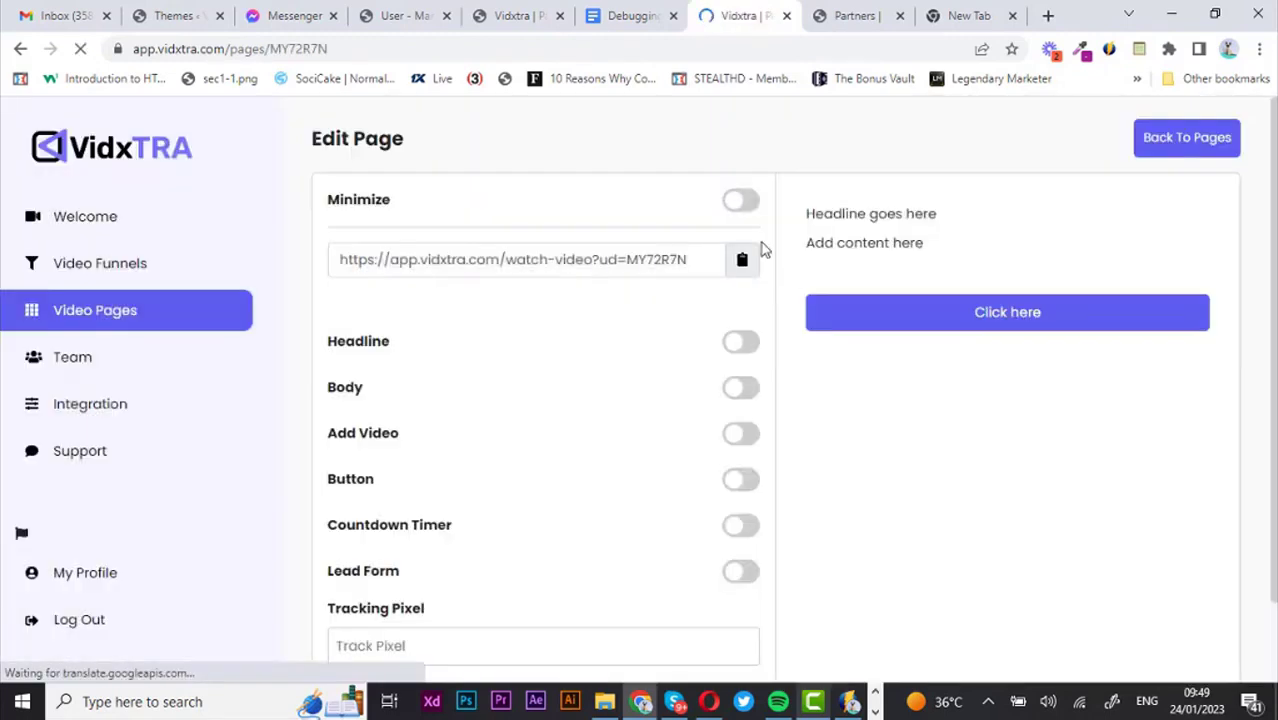
scroll(515, 334, down, 2)
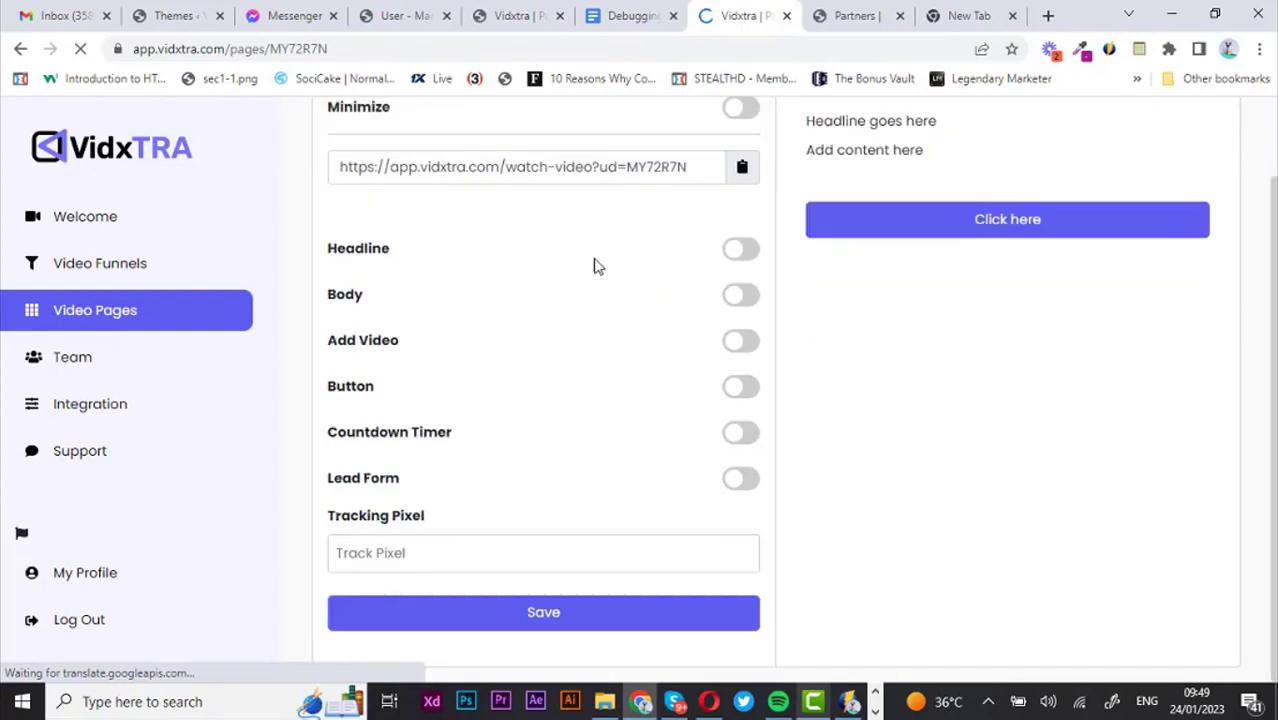
click(740, 250)
Step: Paste the New Proprietary Video Technology headline over the placeholder headline text
click(451, 334)
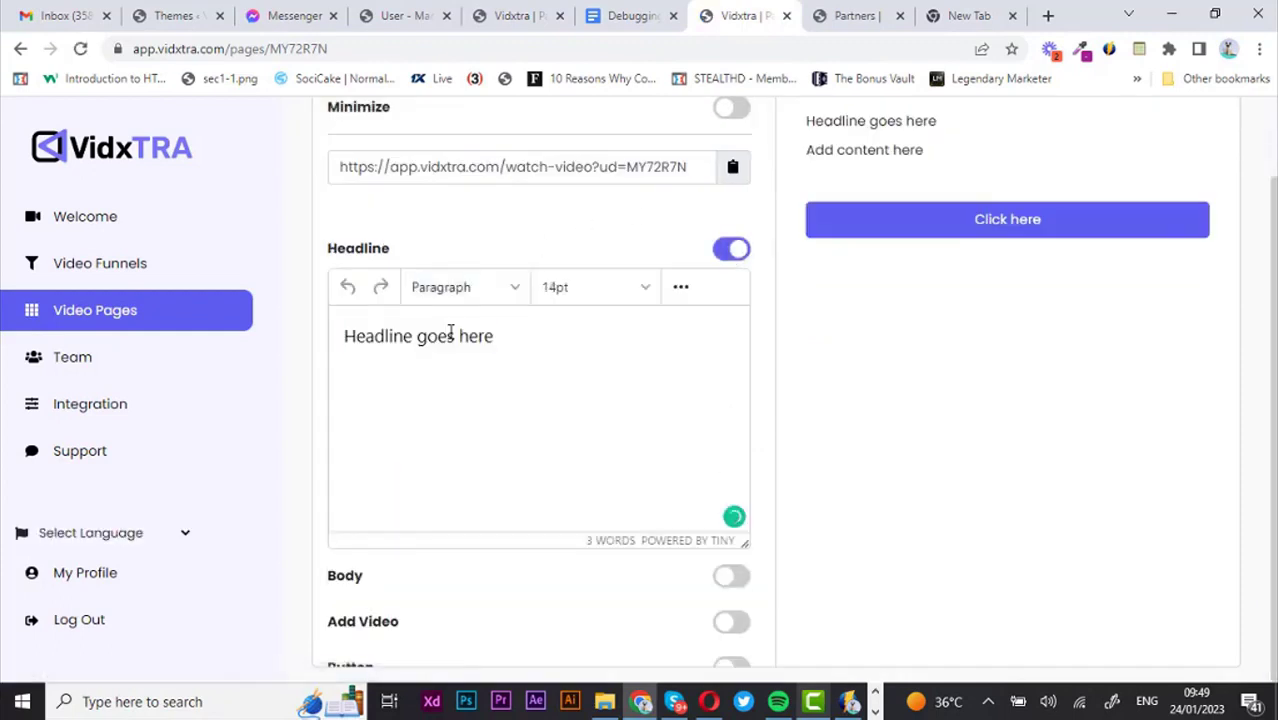
key(ctrl+a)
text(New Proprietary Video Technology That Creates High Converting Video Pages, Video Funnels & Full Blown Video Stores)
key(ctrl+a)
Step: Make the headline a centred Heading 3, then select 'Video Pages, Video Funnels'
click(496, 288)
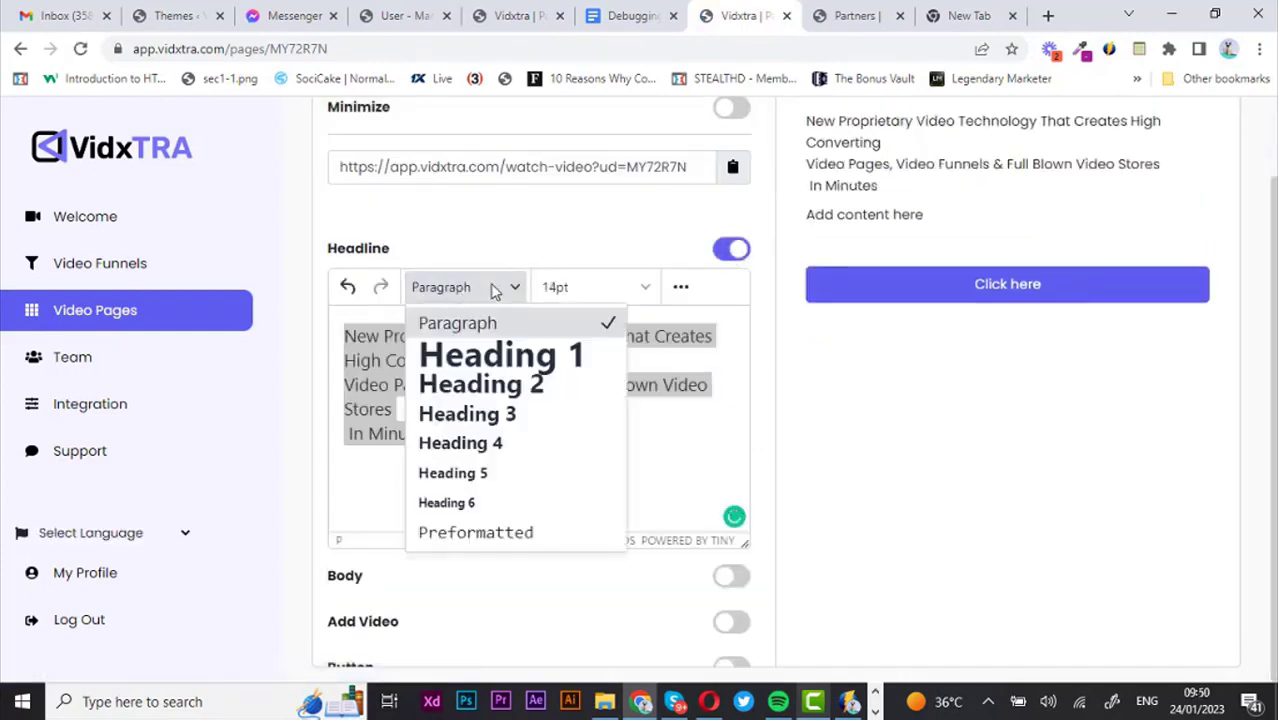
click(470, 443)
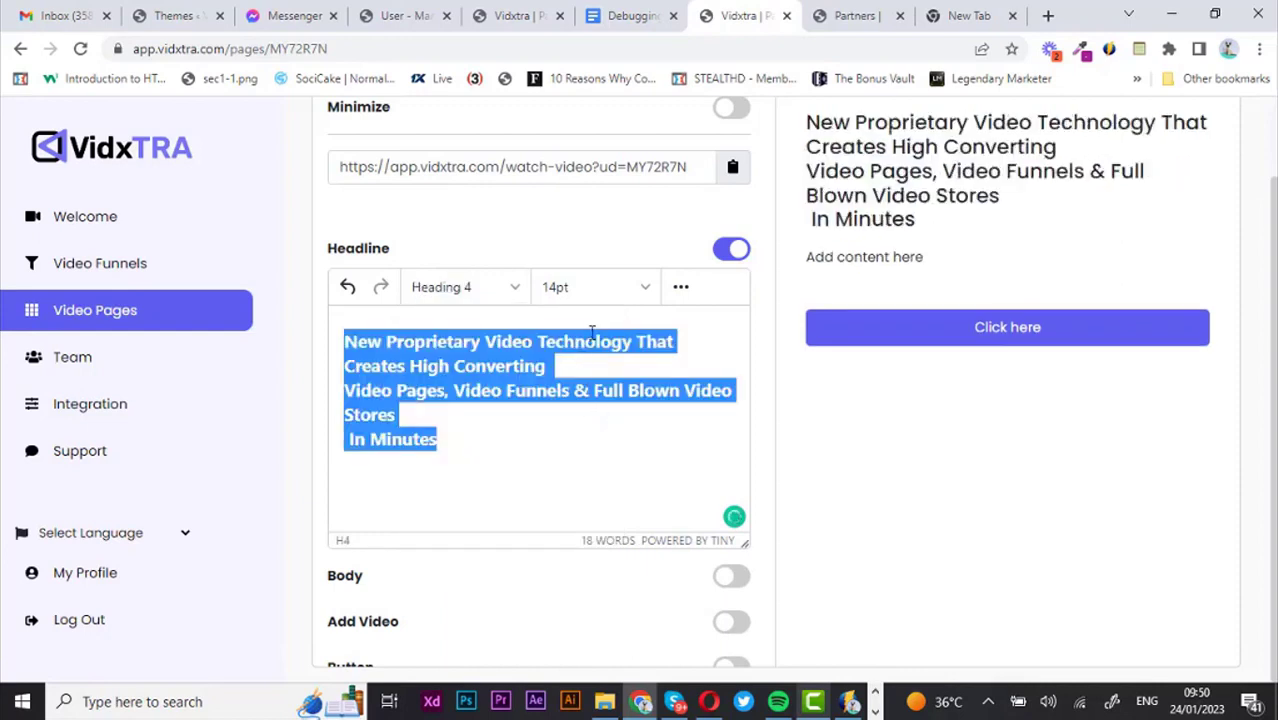
click(682, 290)
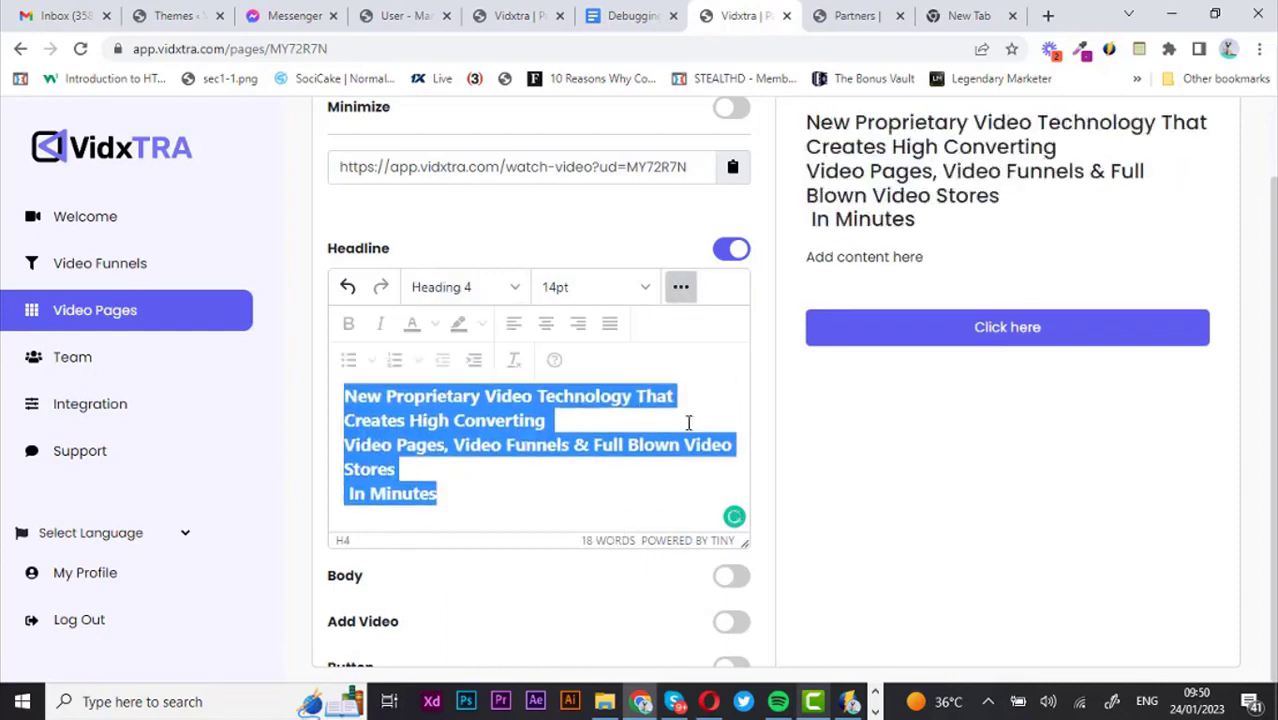
click(549, 333)
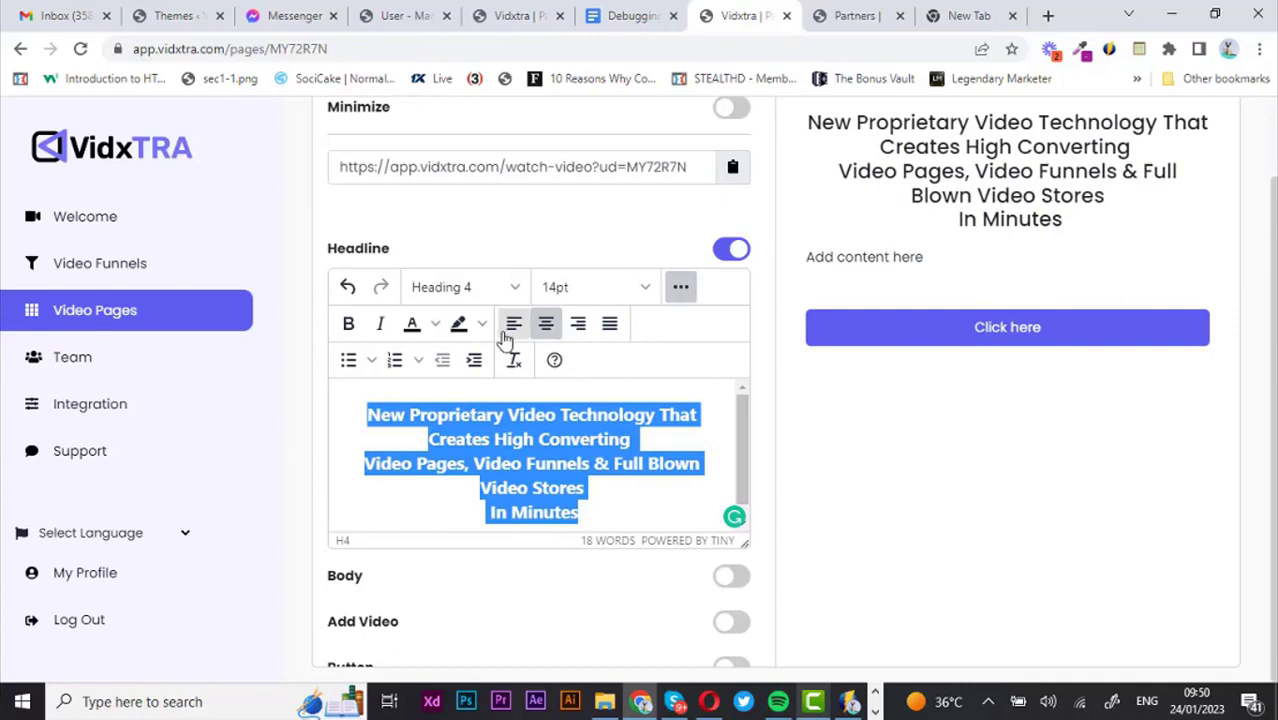
click(474, 290)
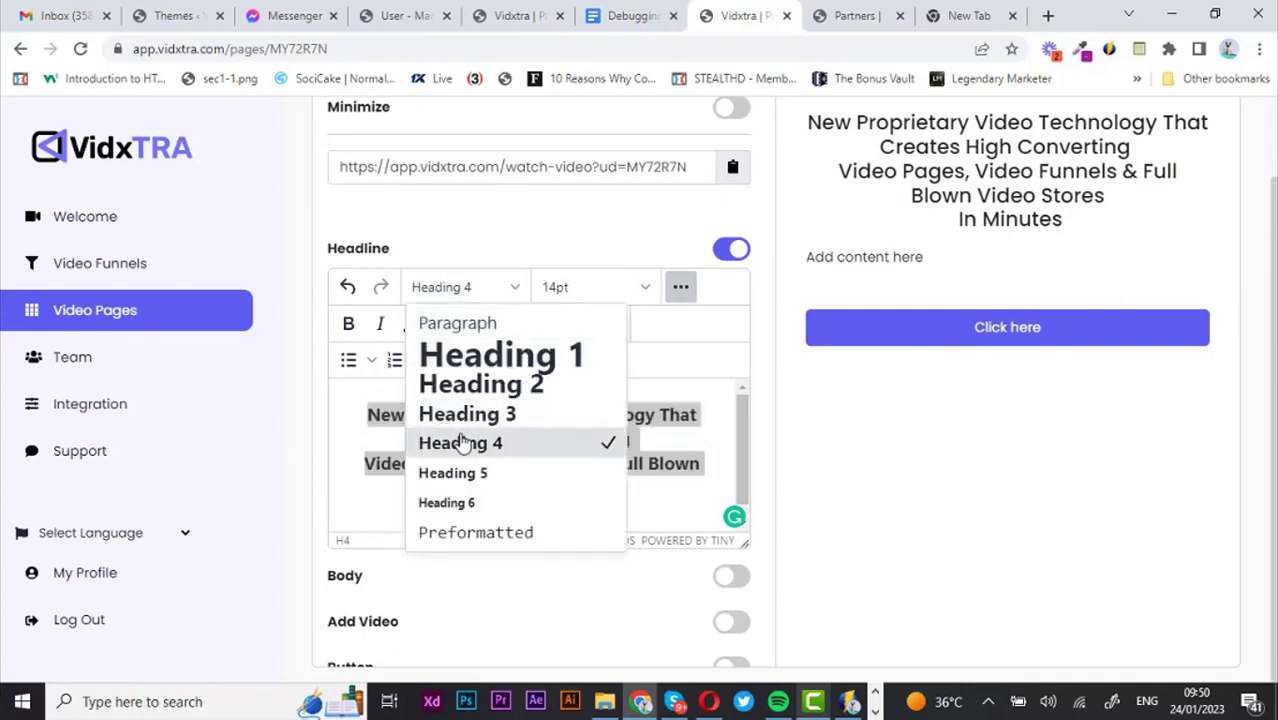
click(490, 416)
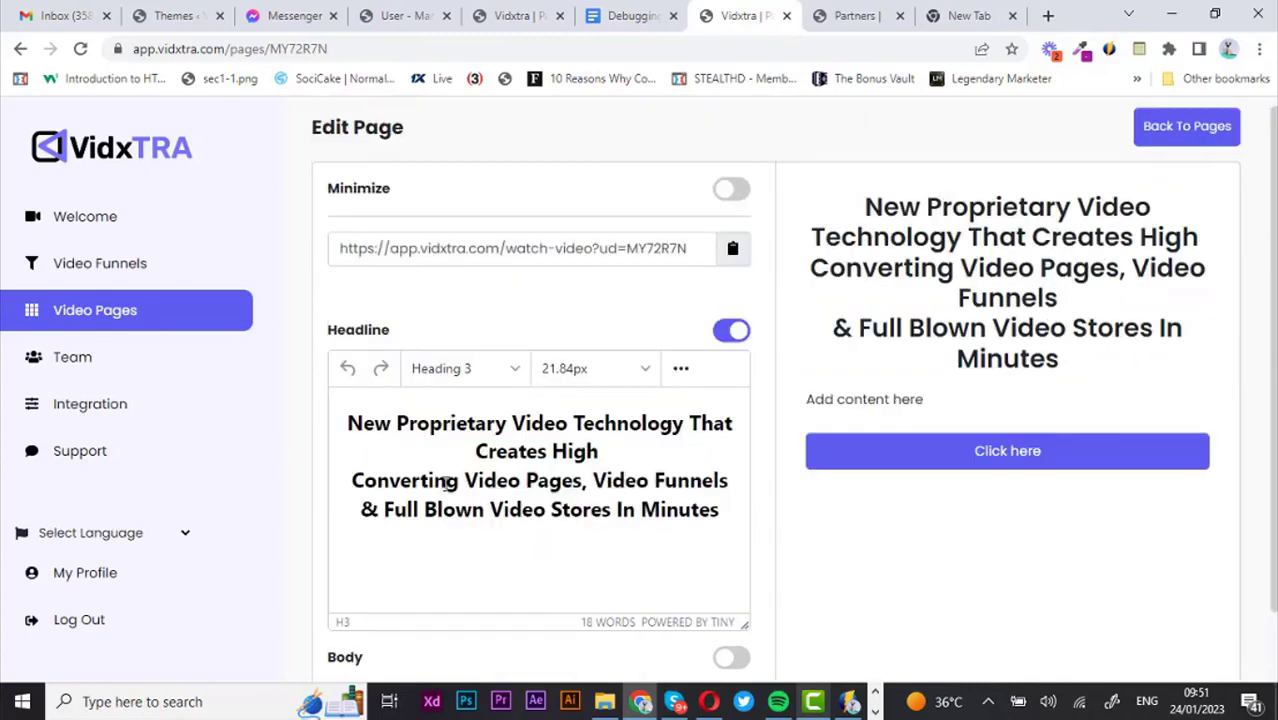
drag(464, 481, 729, 470)
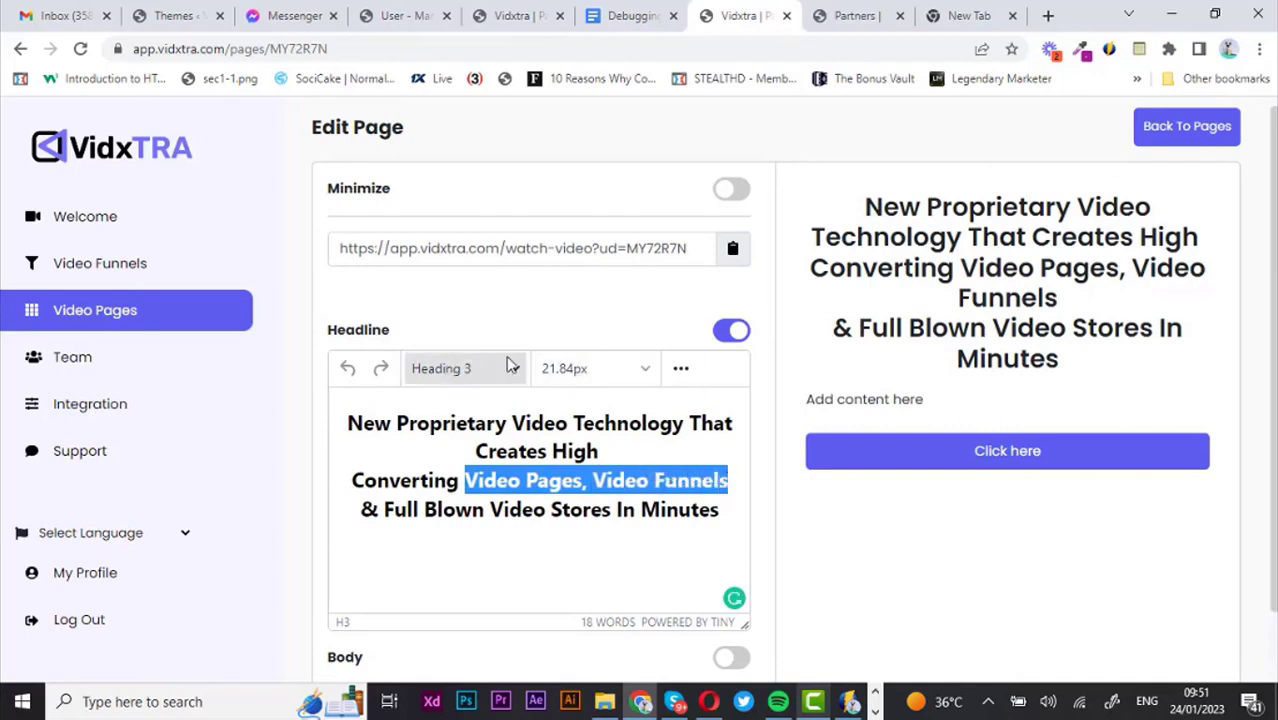
Step: Make 'Video Pages, Video Funnels' bold and yellow
click(680, 368)
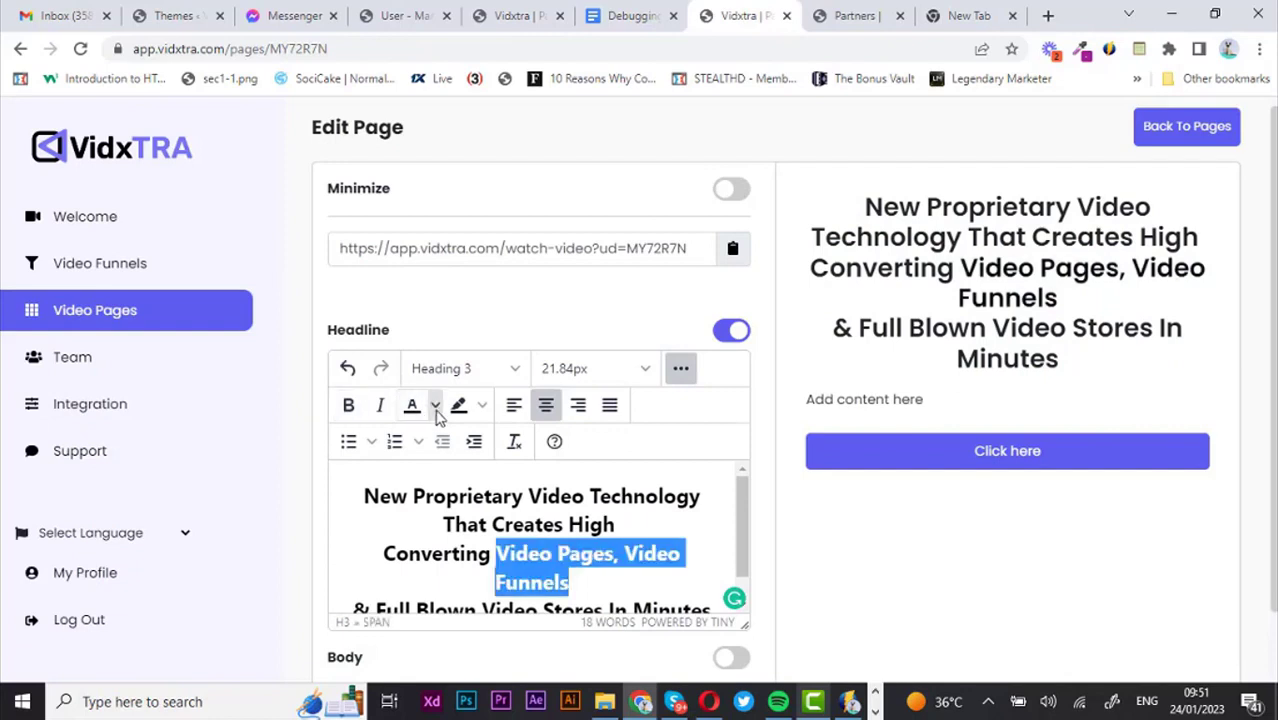
click(434, 405)
click(438, 463)
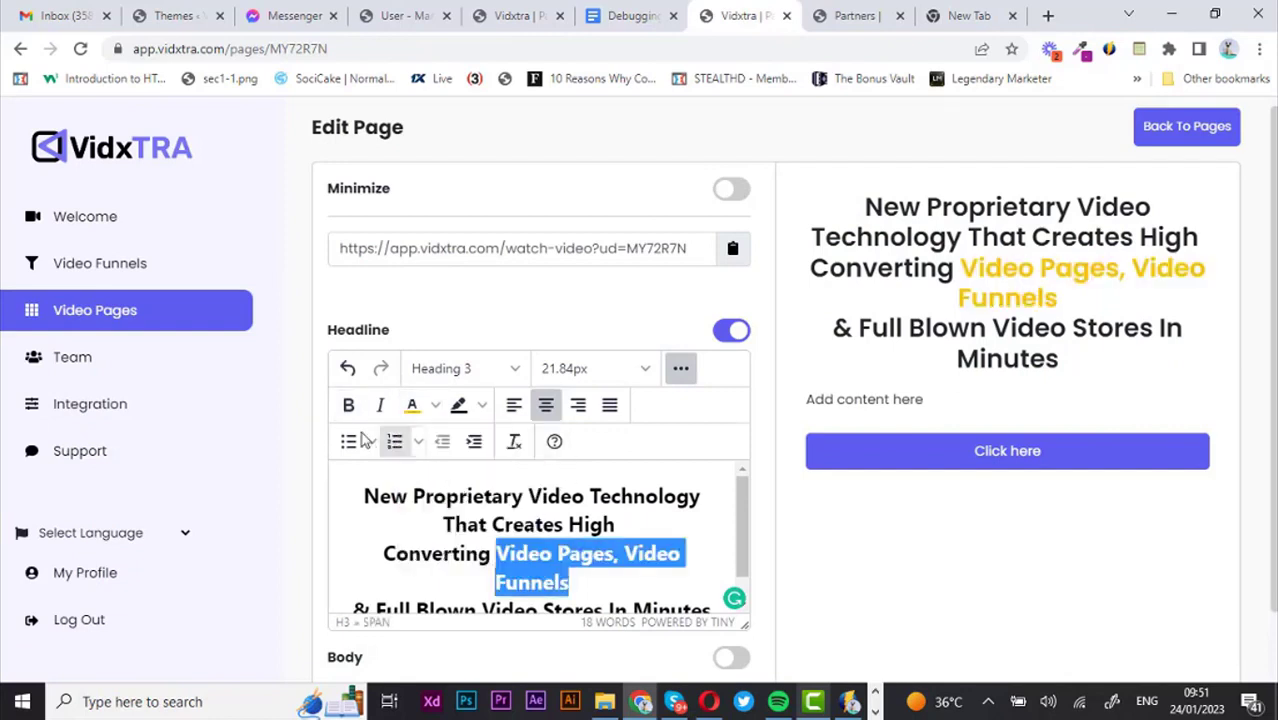
click(350, 406)
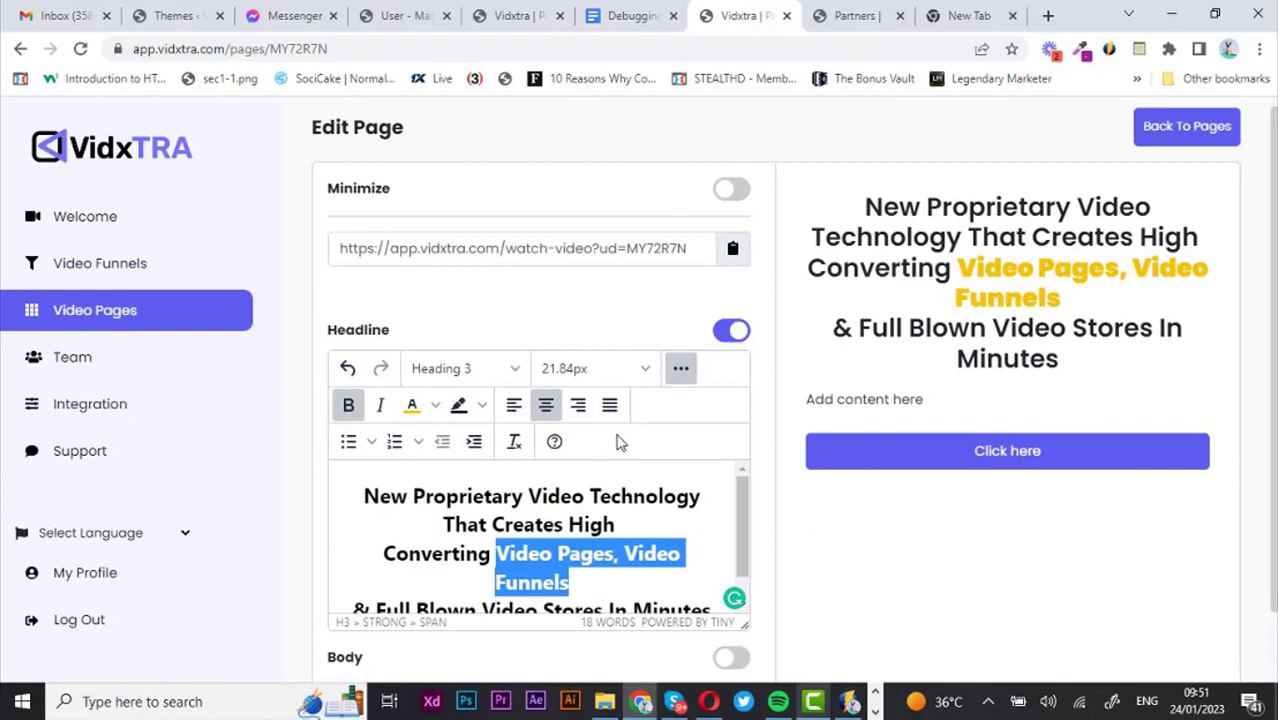
Step: Make the line 'Full Blown Video Stores In Minutes' bold and blue
scroll(640, 440, down, 3)
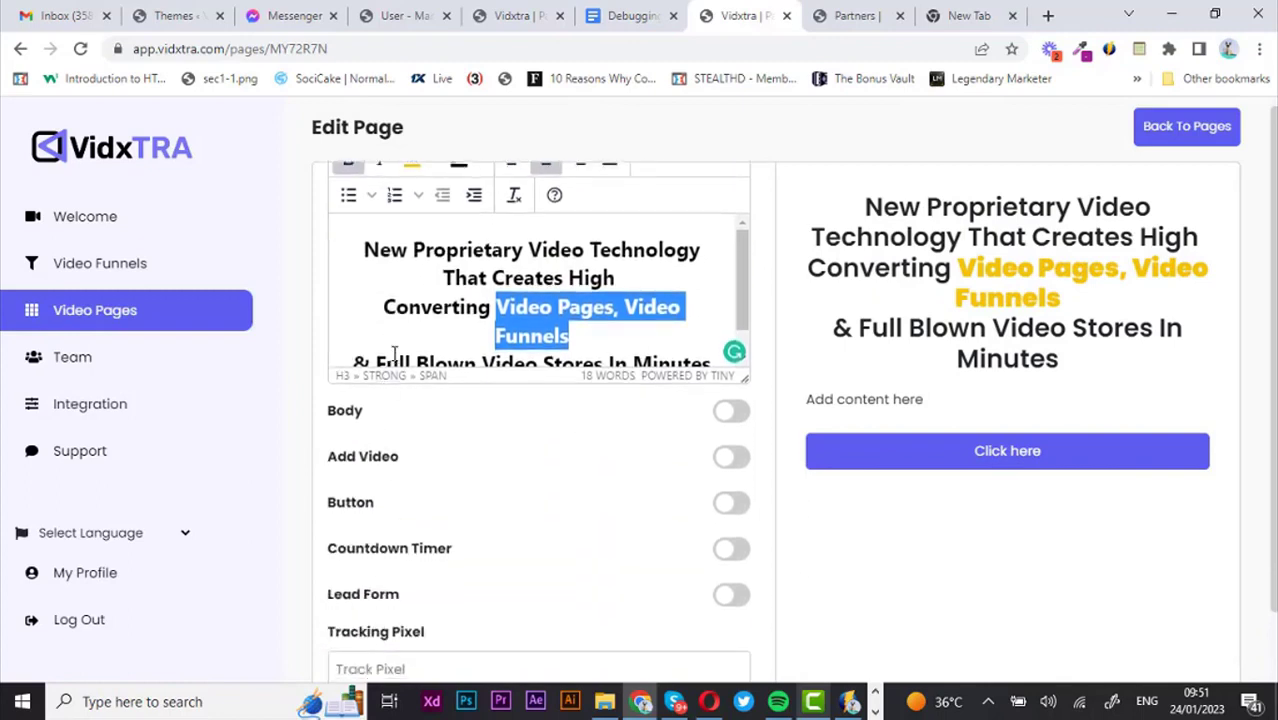
scroll(395, 352, down, 1)
drag(378, 334, 727, 357)
scroll(515, 292, up, 1)
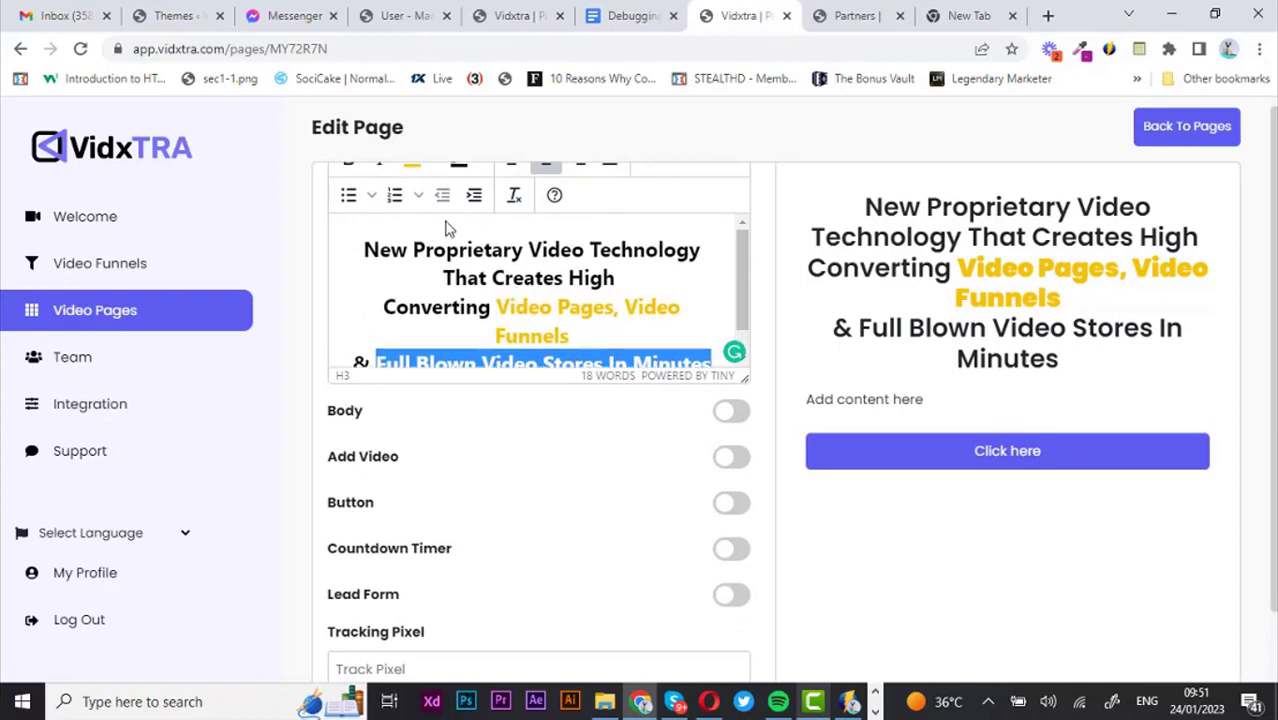
scroll(447, 228, up, 1)
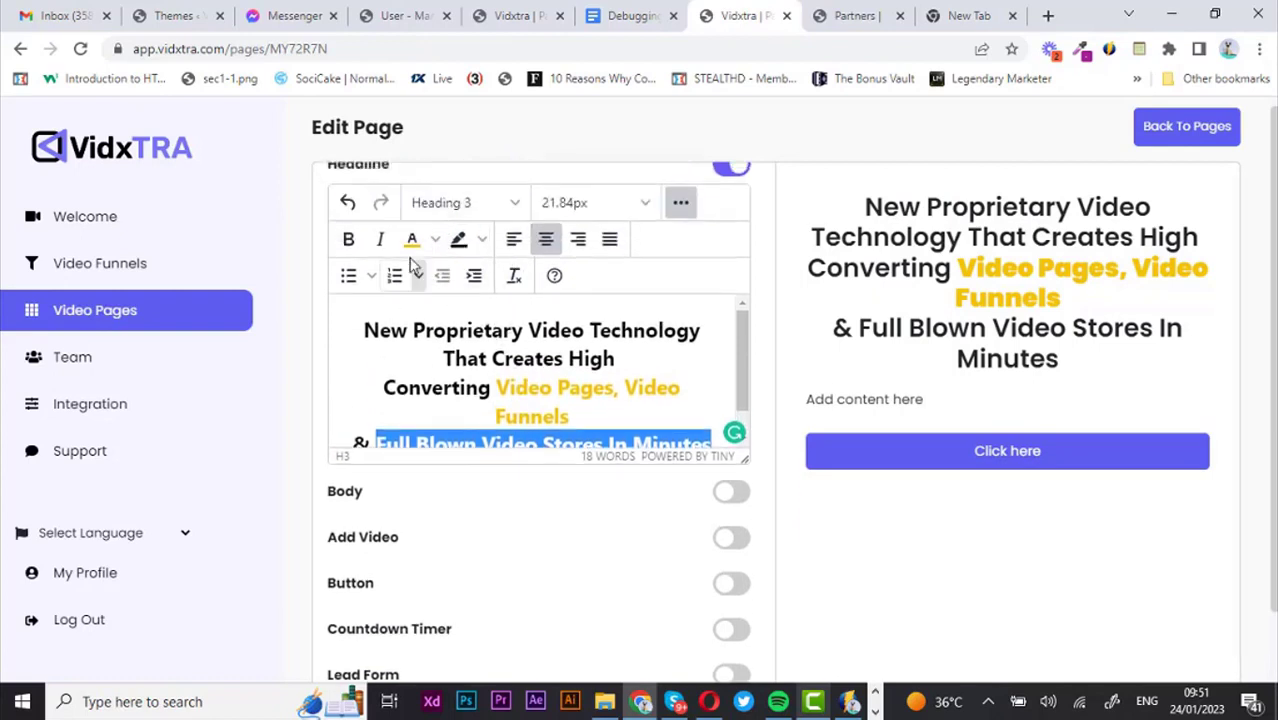
click(348, 239)
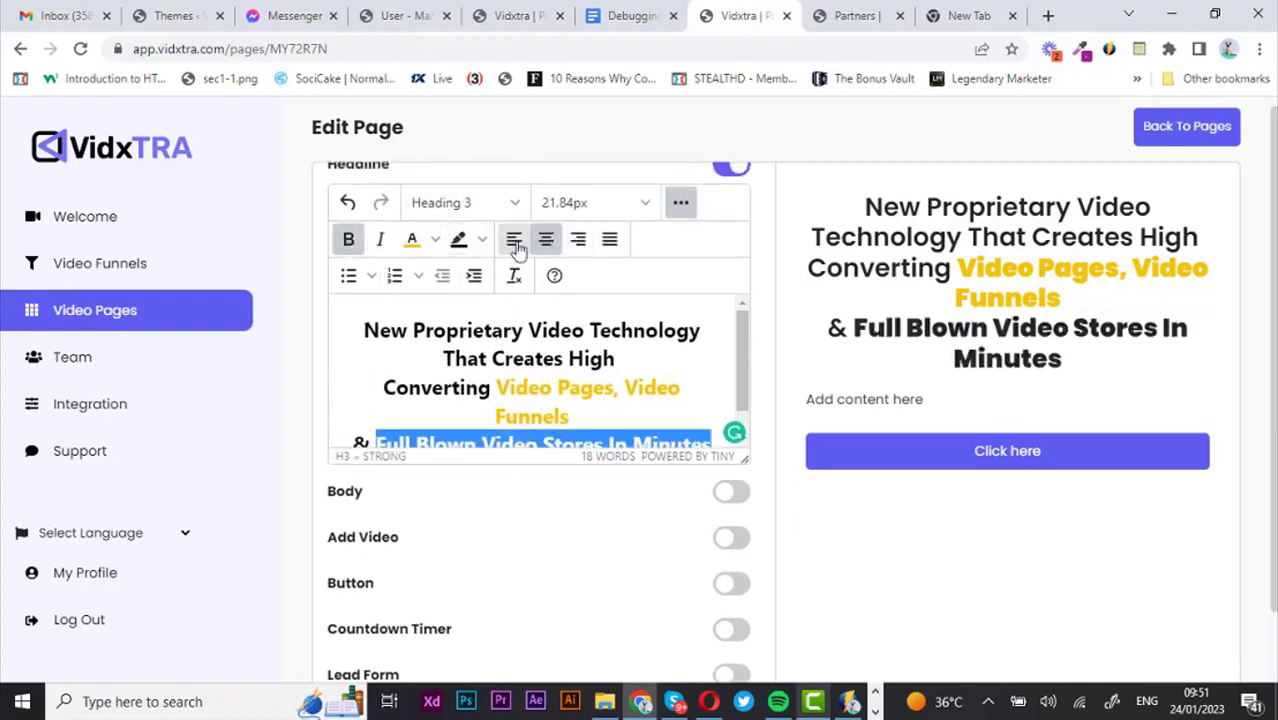
click(413, 242)
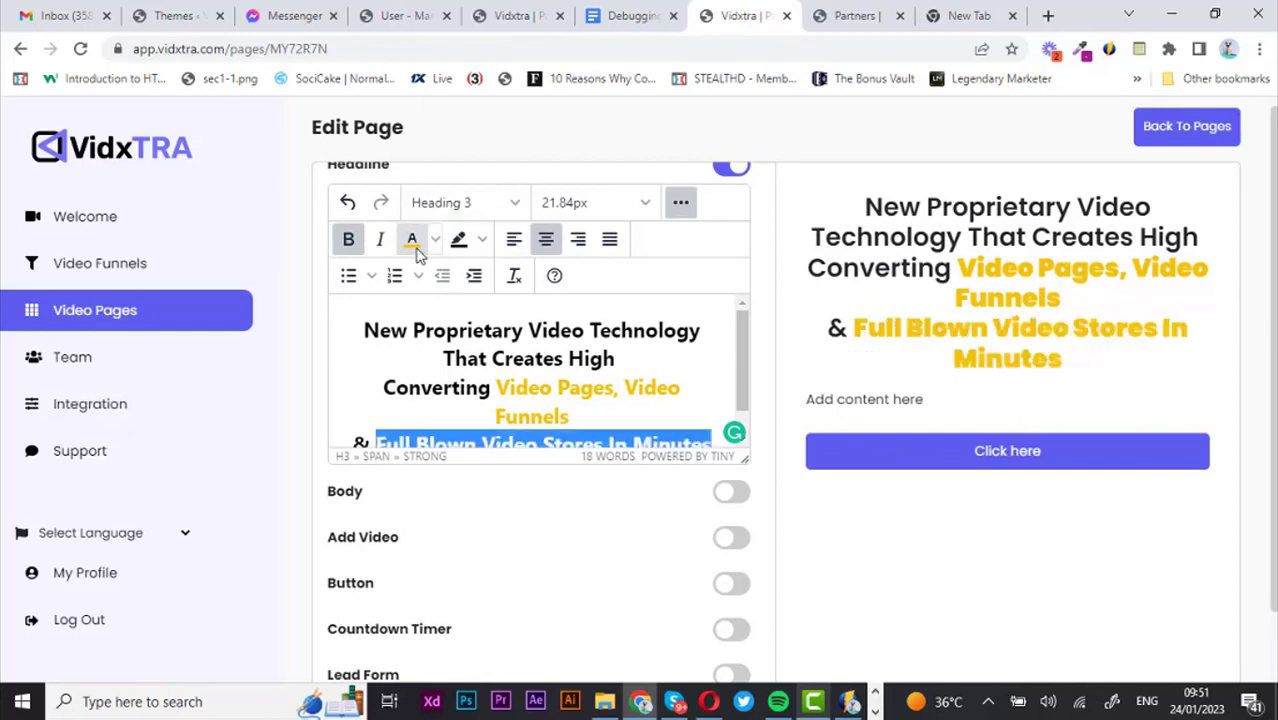
click(435, 240)
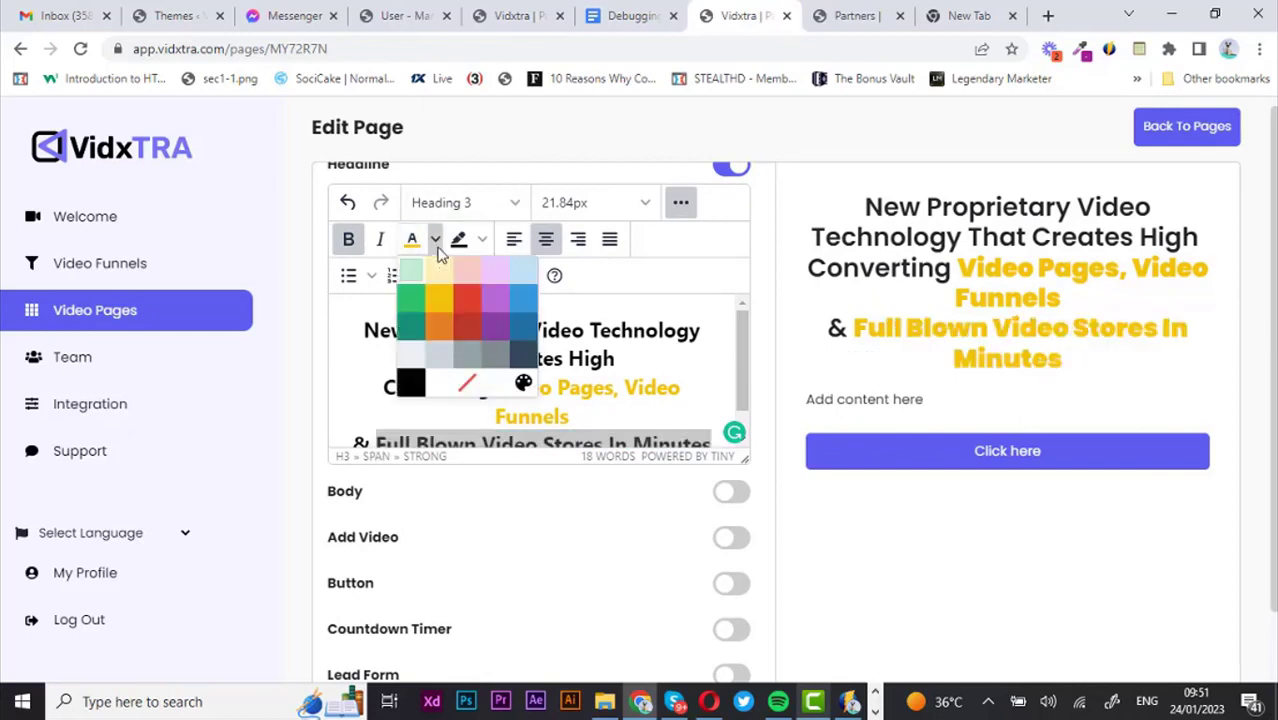
click(523, 299)
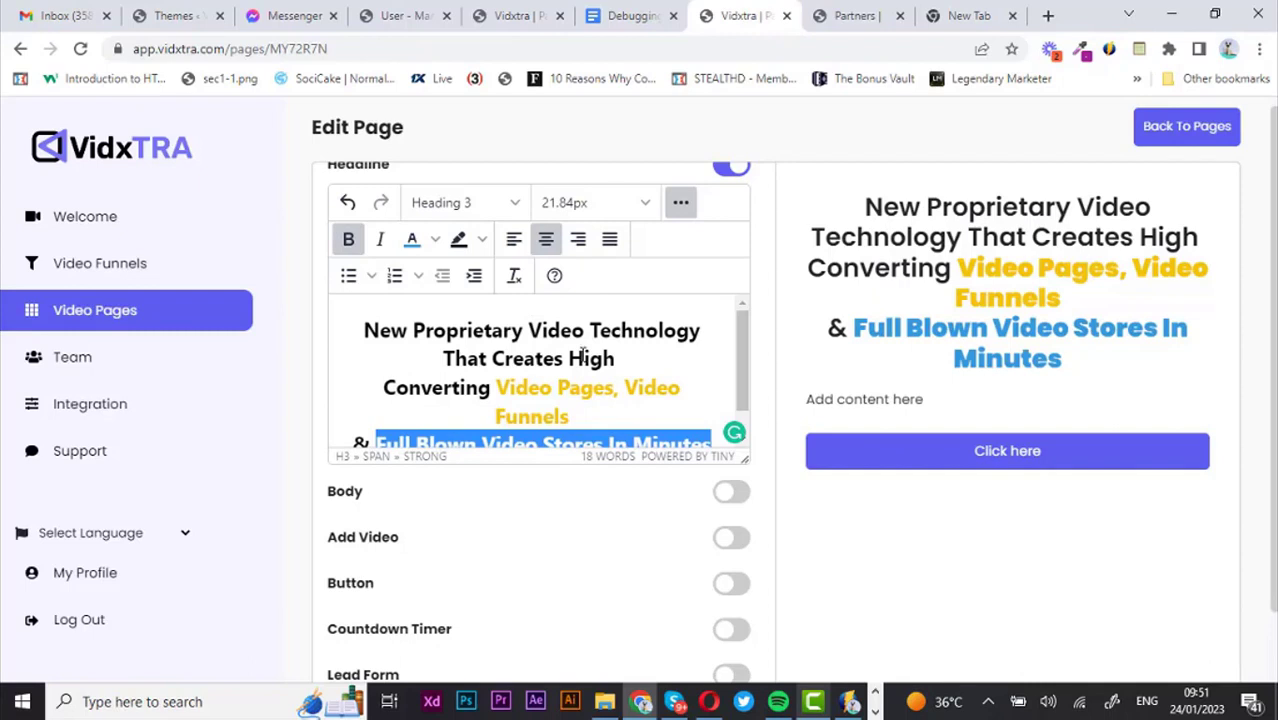
click(533, 326)
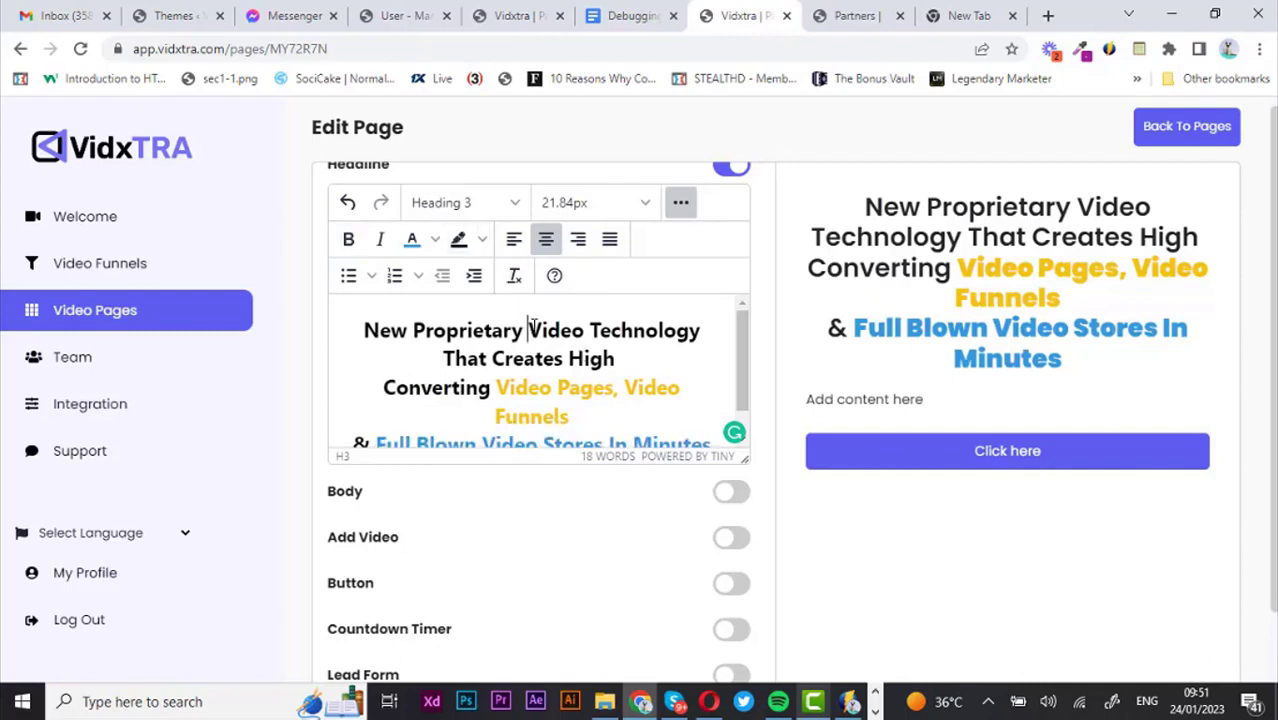
Step: Set the headline back to Heading 4 and switch to the minimized layout
click(474, 205)
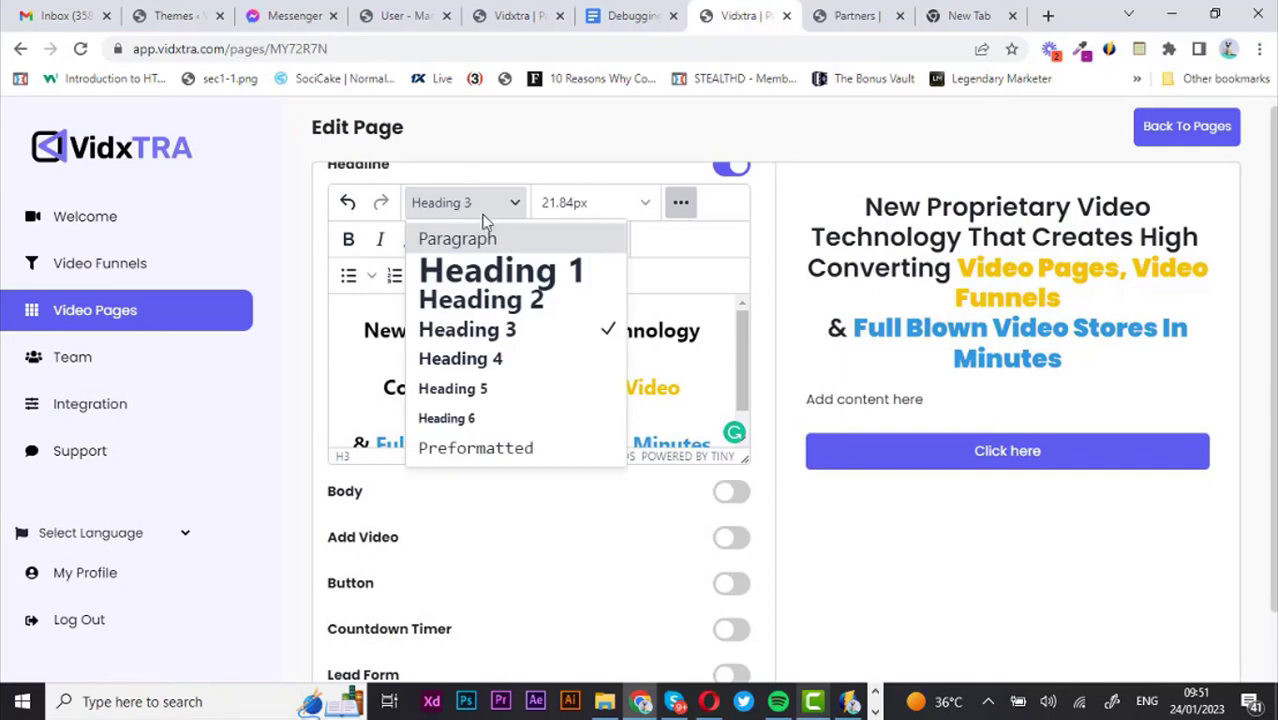
click(477, 360)
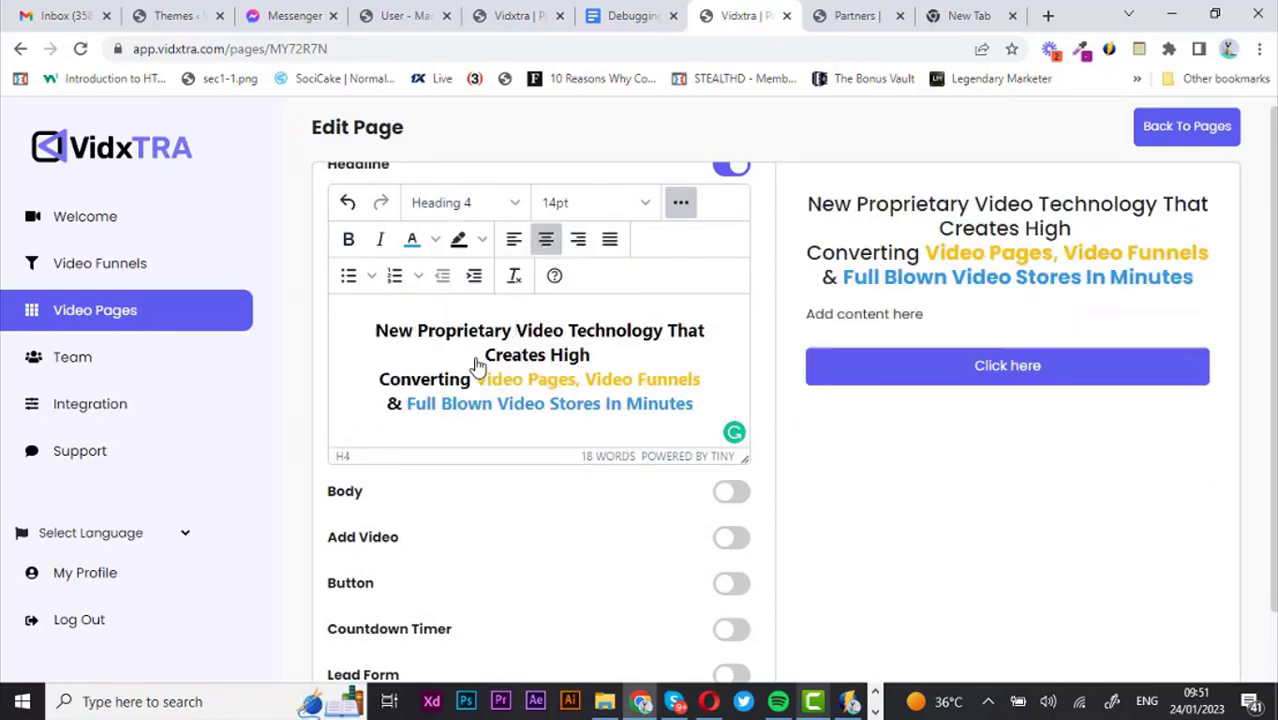
scroll(748, 242, up, 2)
click(733, 191)
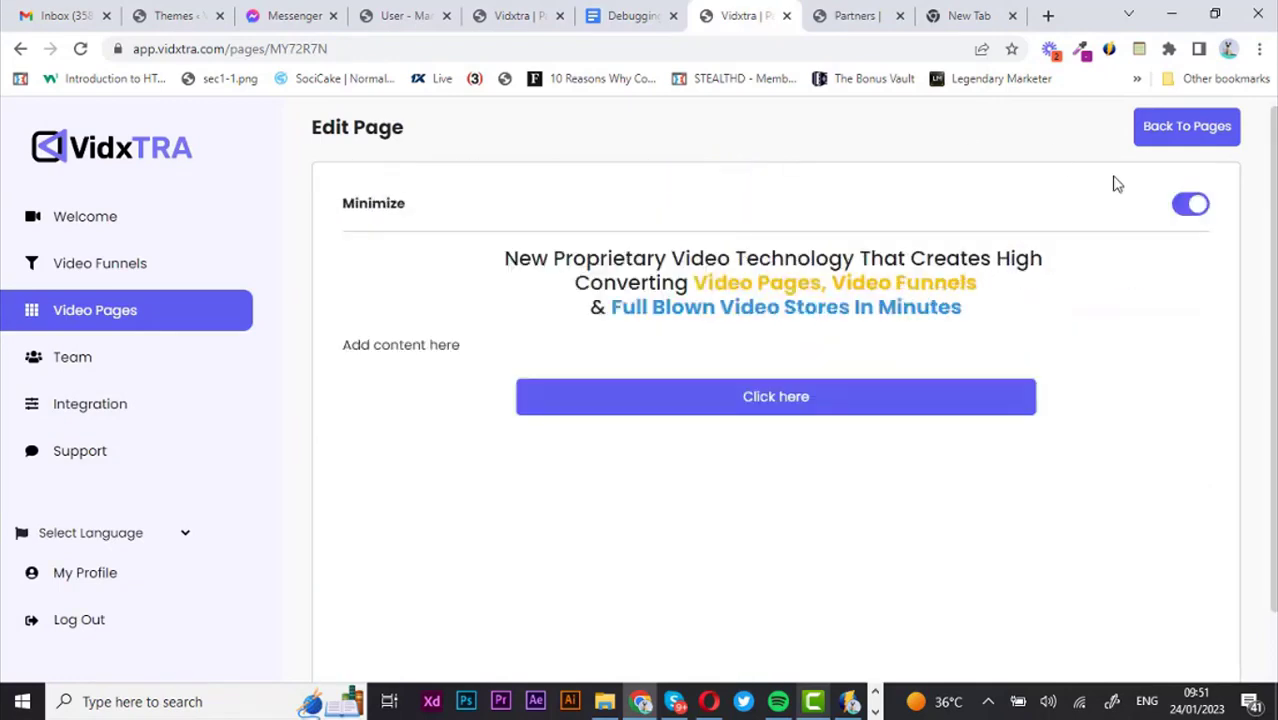
Step: Leave minimized layout, collapse the headline, and paste the marketing features sentence into Body
click(1190, 206)
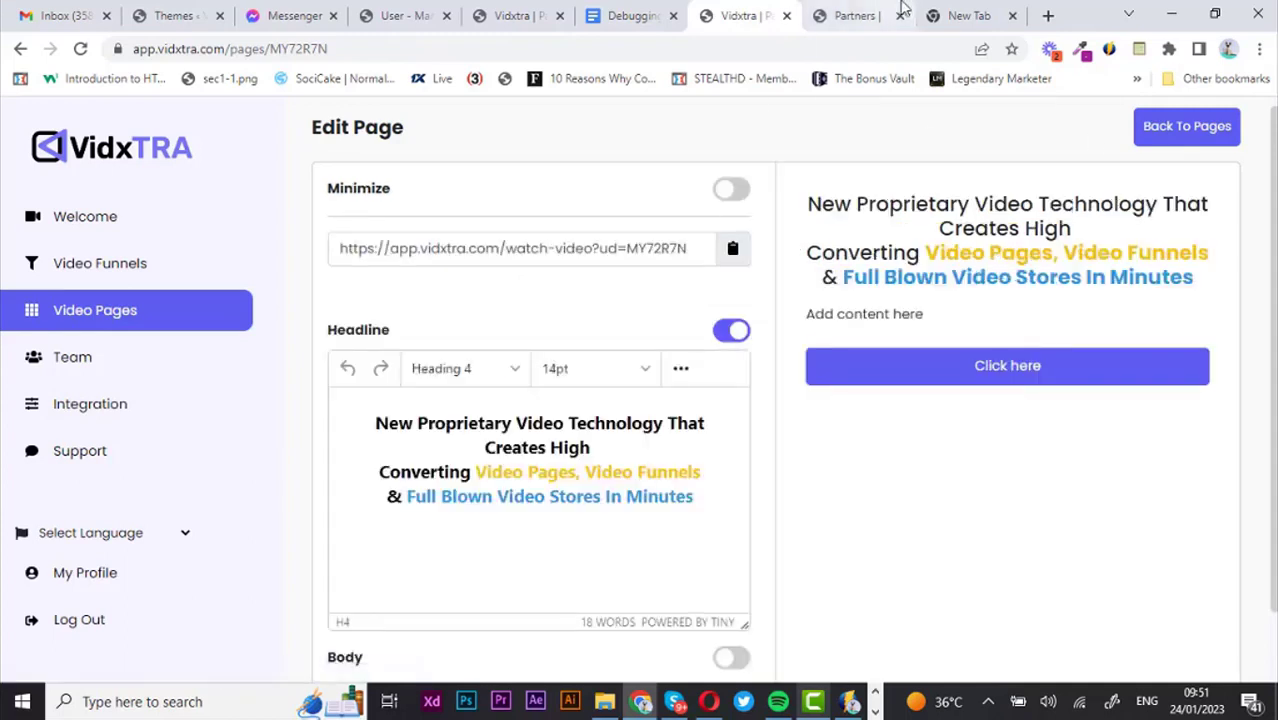
click(731, 331)
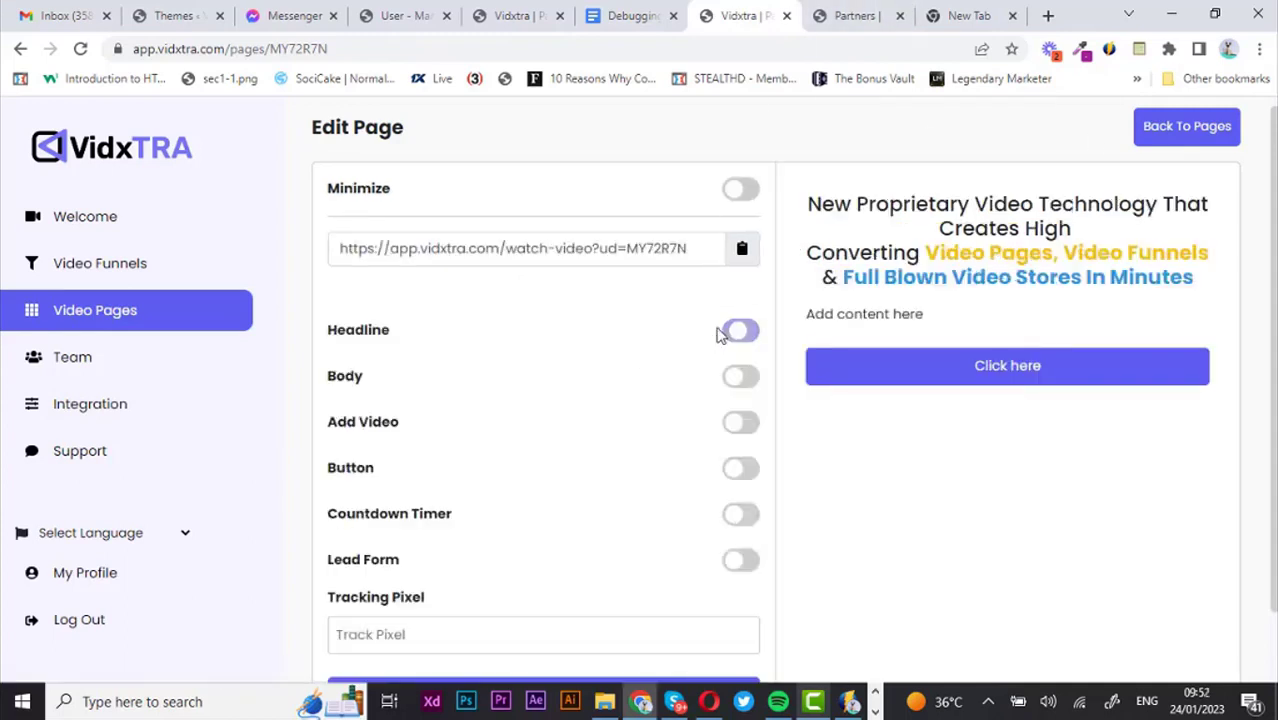
scroll(742, 294, down, 1)
click(742, 294)
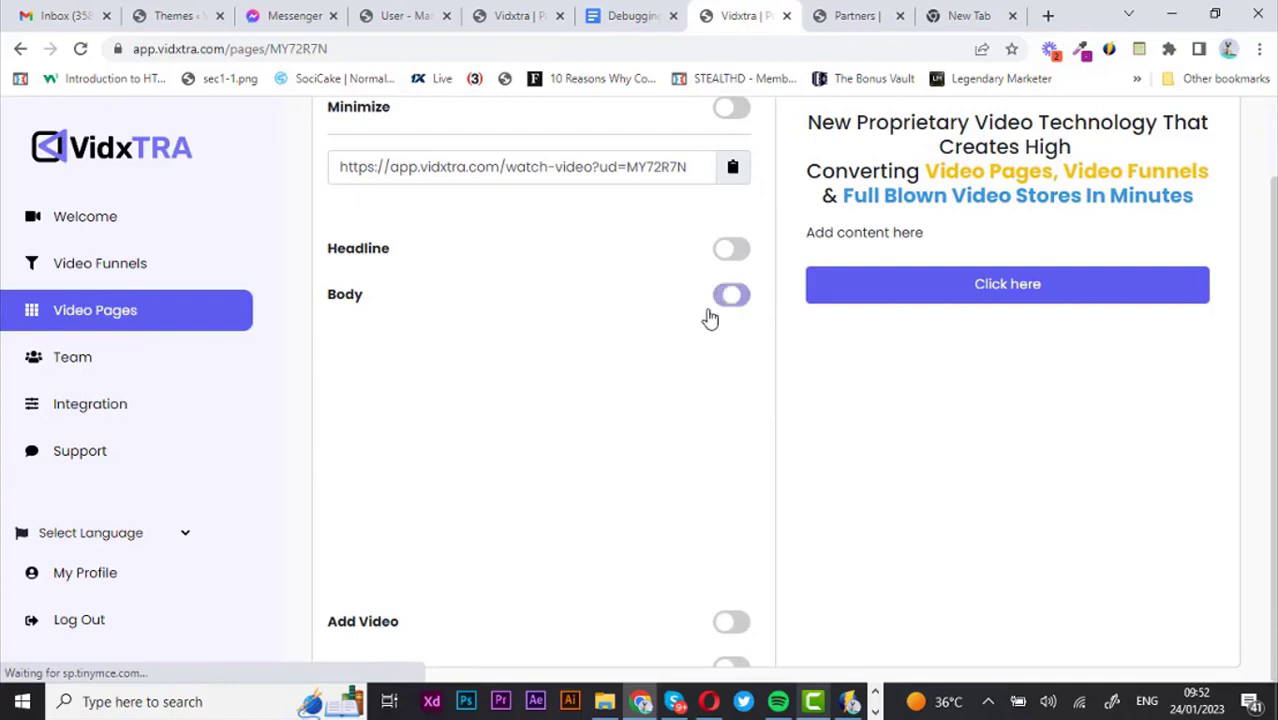
triple_click(486, 389)
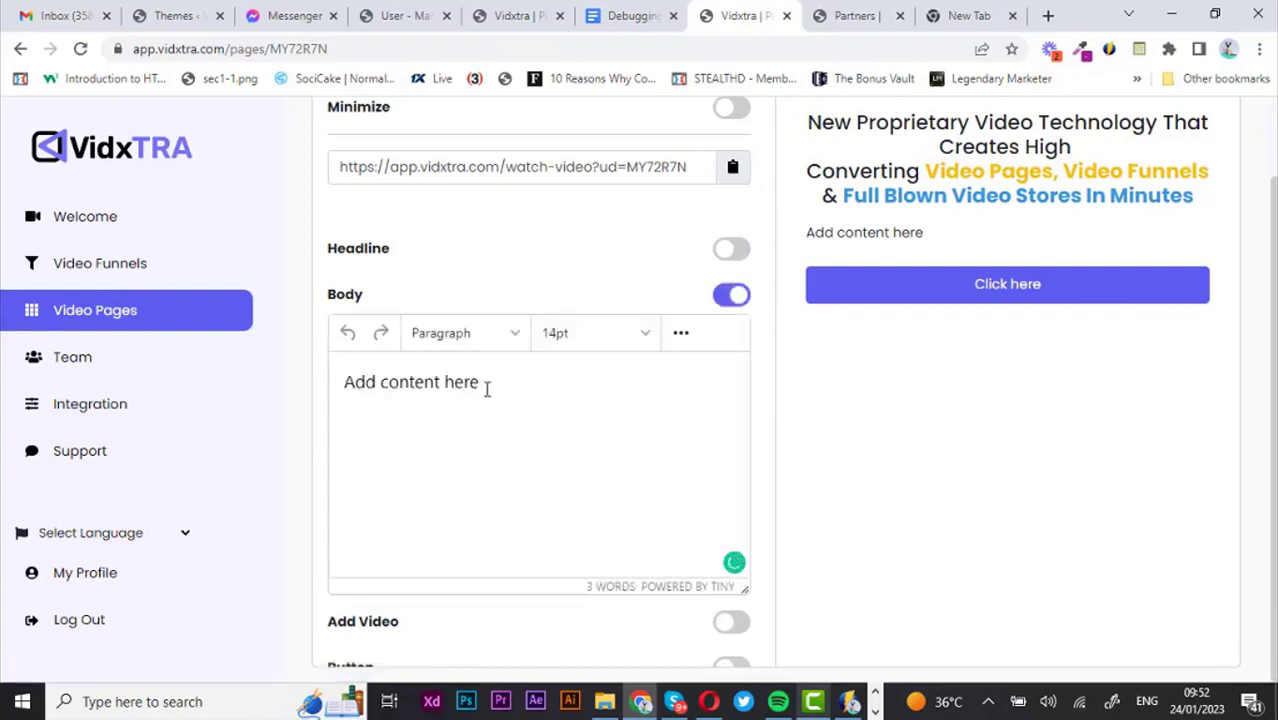
text(With State Of The Art Marketing Features To Effortlessly Generate MORE Traffic, Leads & Sales)
key(ctrl+a)
Step: Format the body line as a centred Heading 5 and check it in full-width preview
click(468, 336)
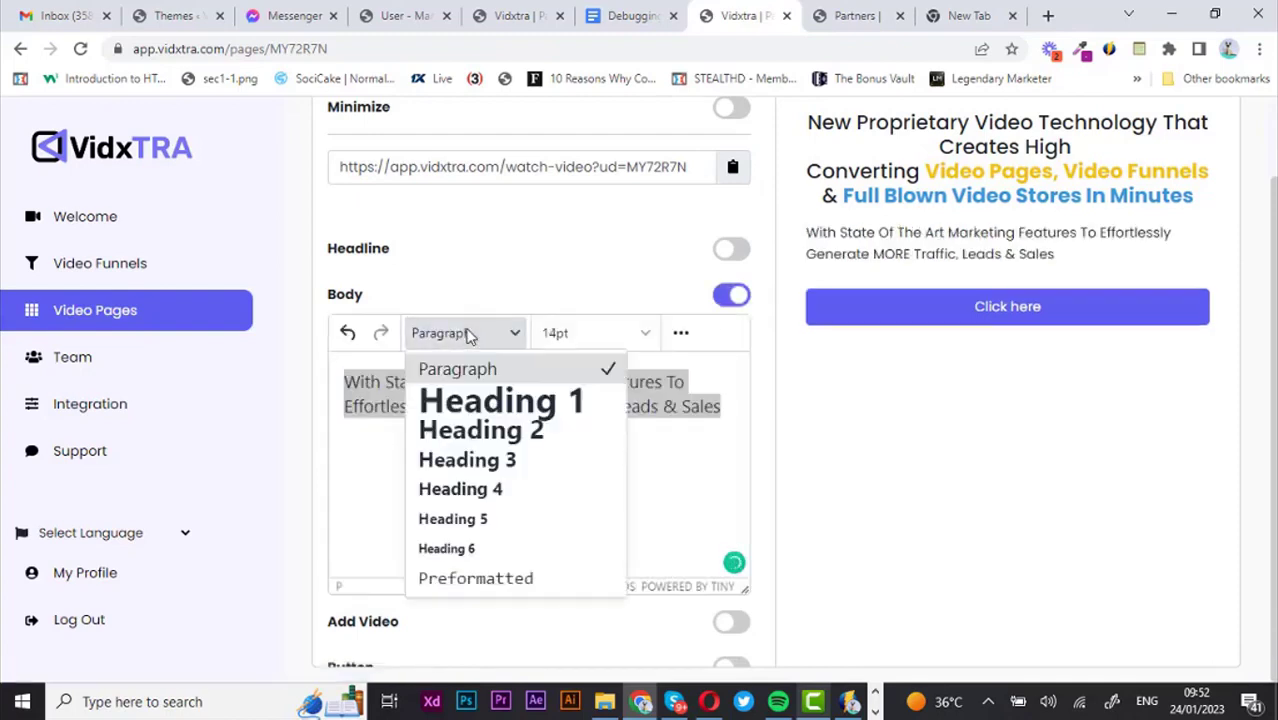
click(477, 521)
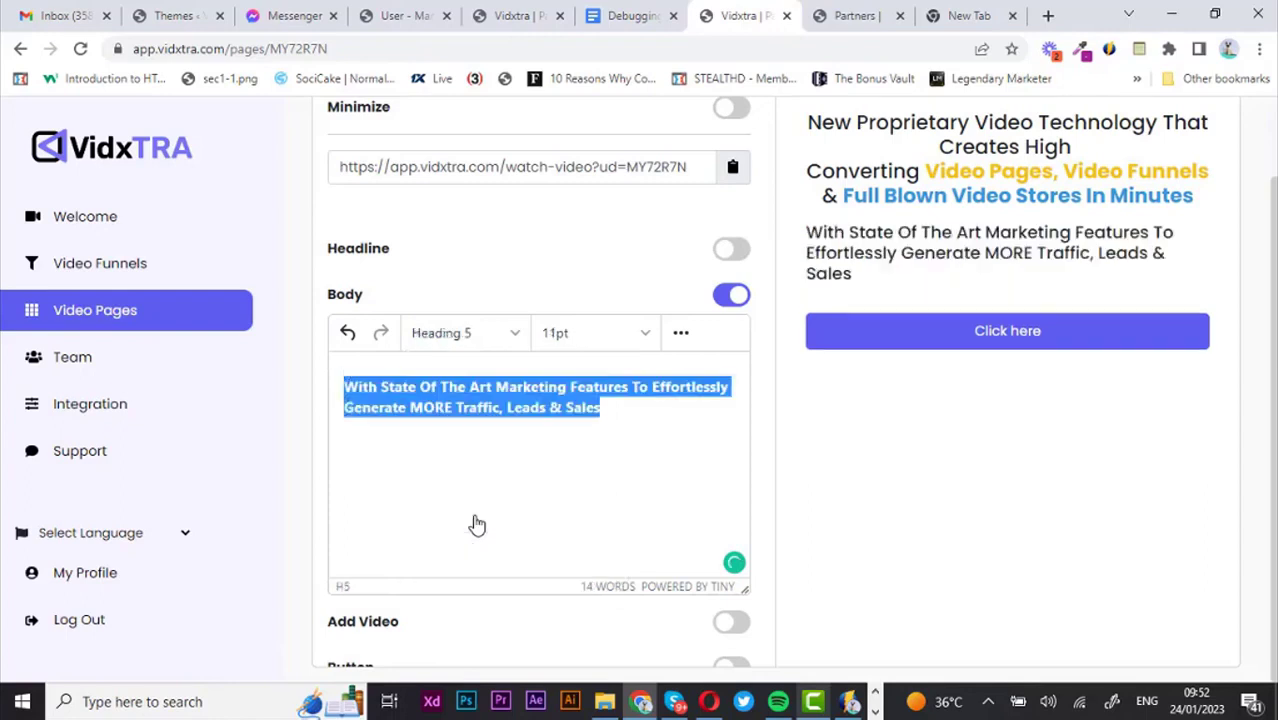
click(680, 335)
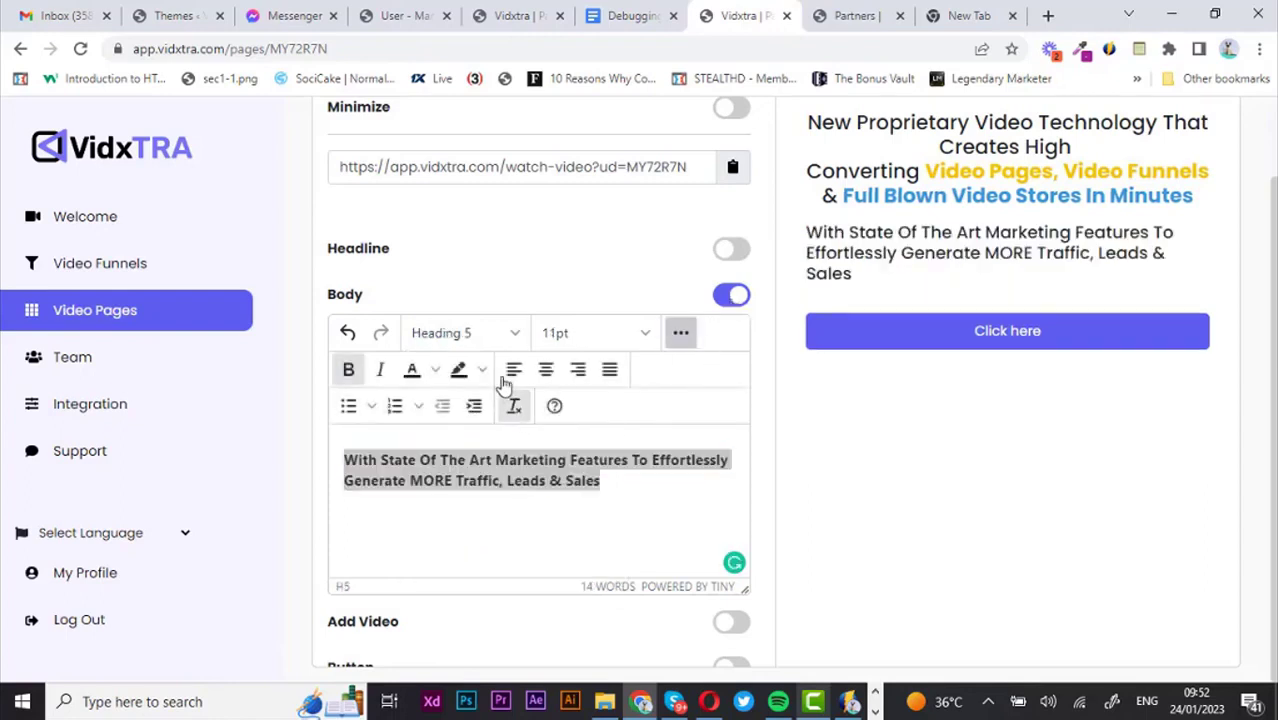
click(549, 370)
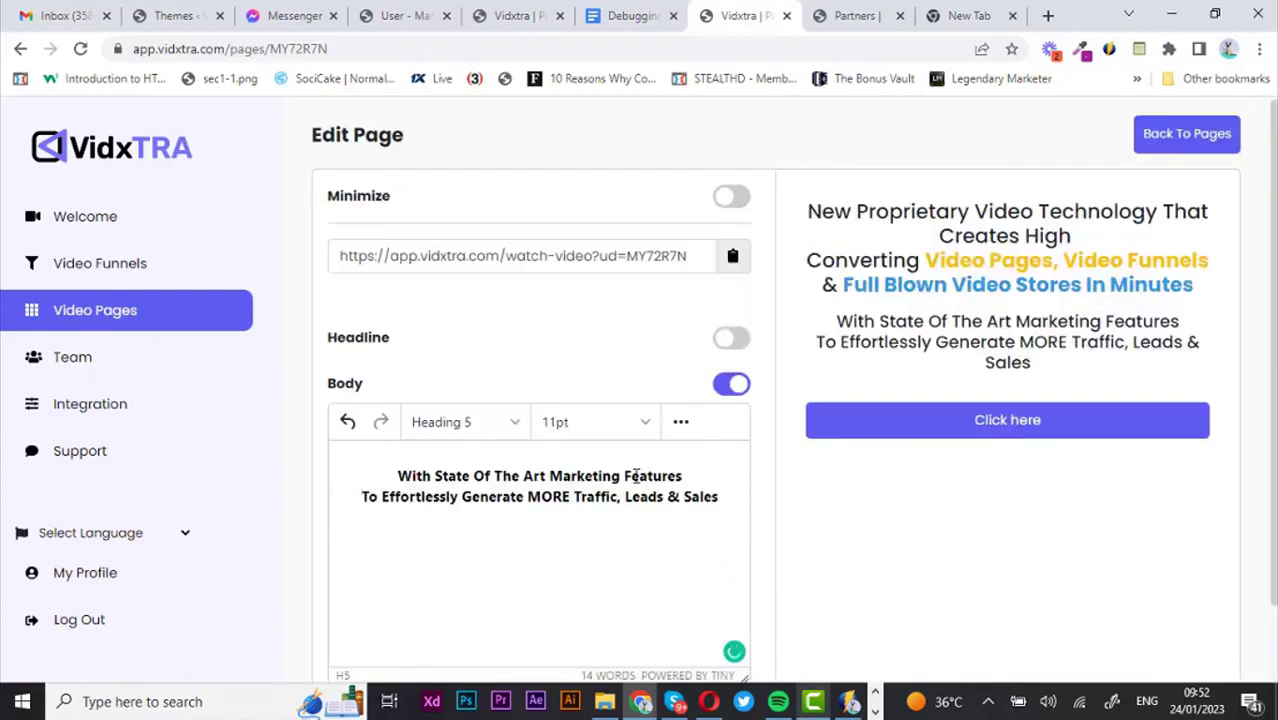
click(740, 203)
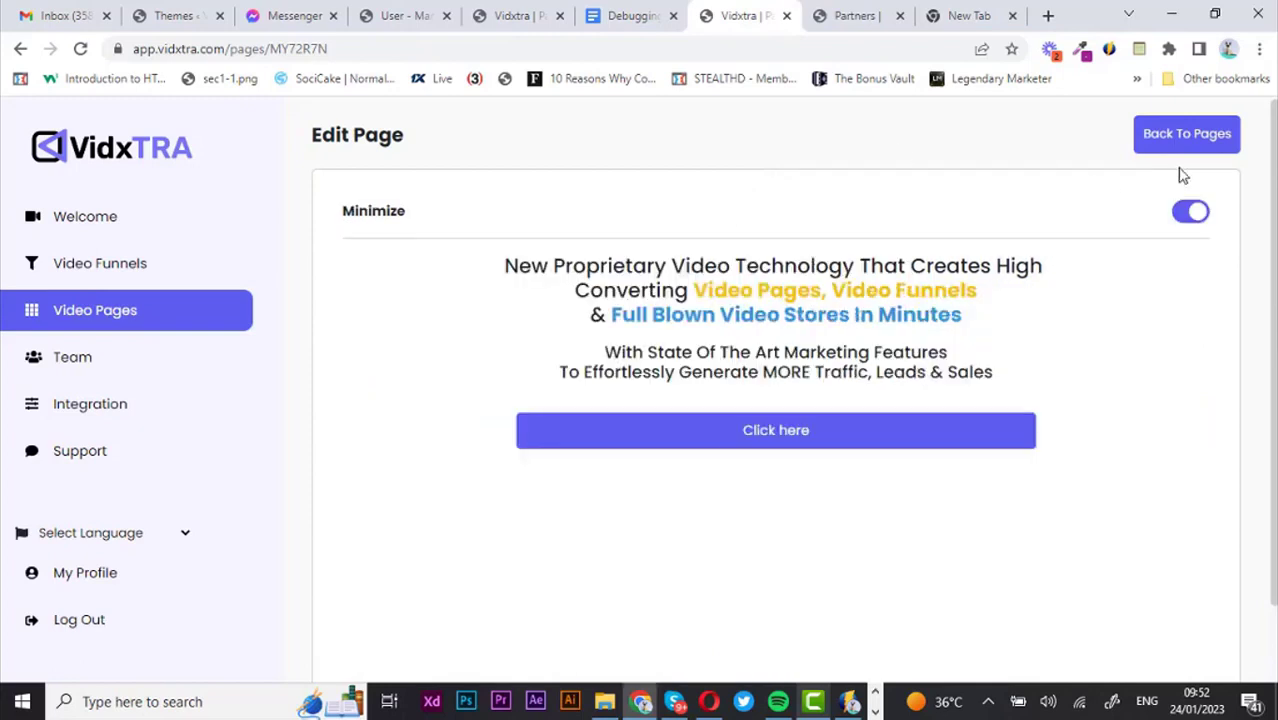
click(1190, 212)
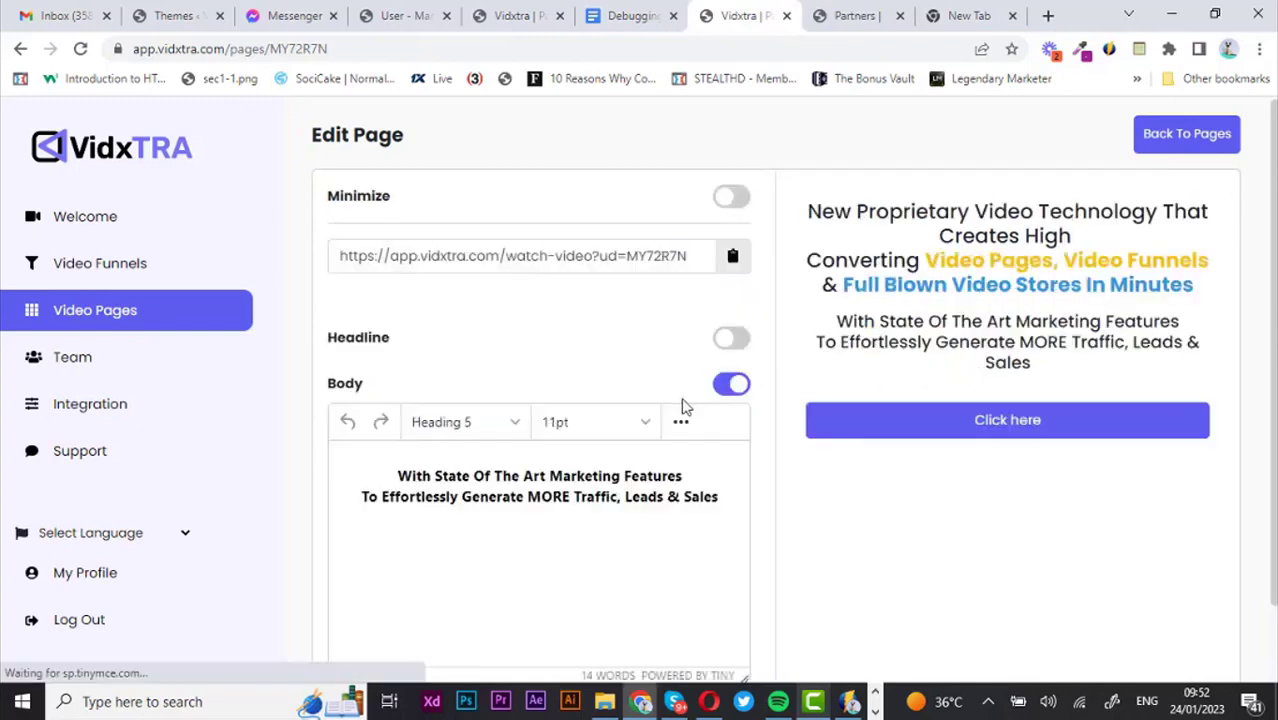
scroll(706, 396, down, 3)
Step: Switch off Body, embed the VidxTra Demo YouTube link, and enable the Button section
click(730, 220)
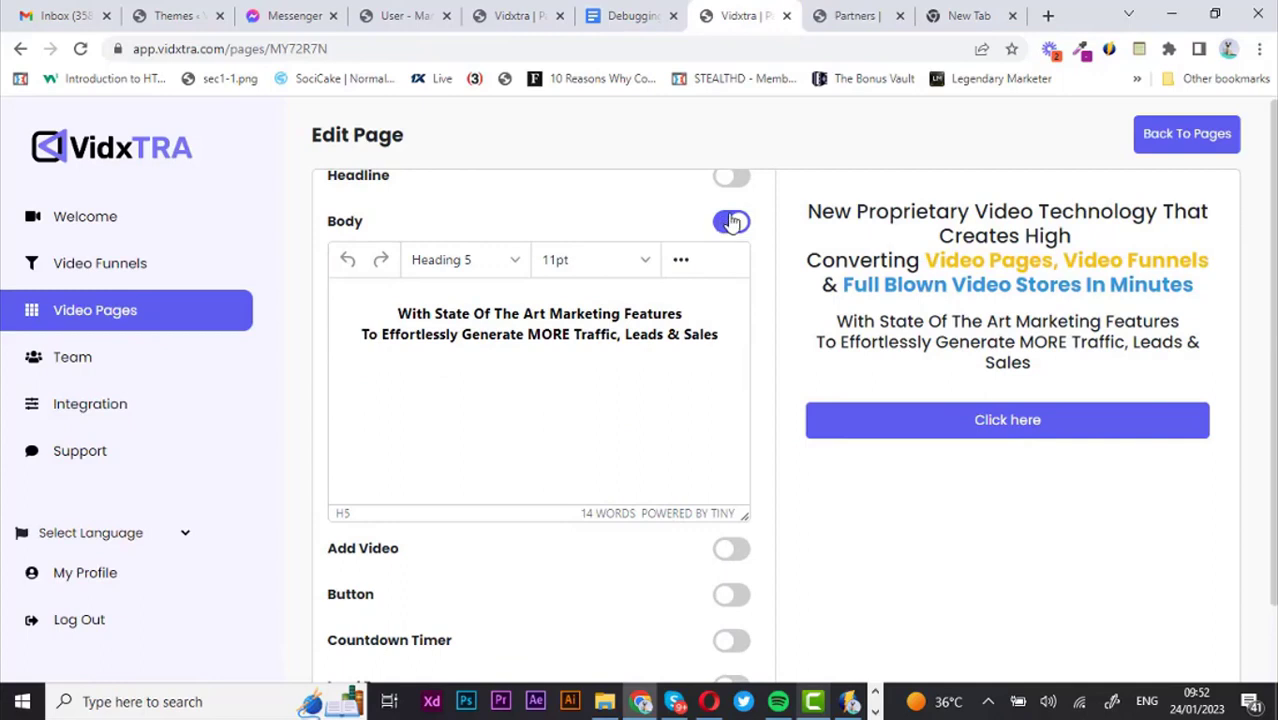
click(515, 429)
click(499, 475)
text(https://www.youtube.com/embed/Hb57s5foYBY)
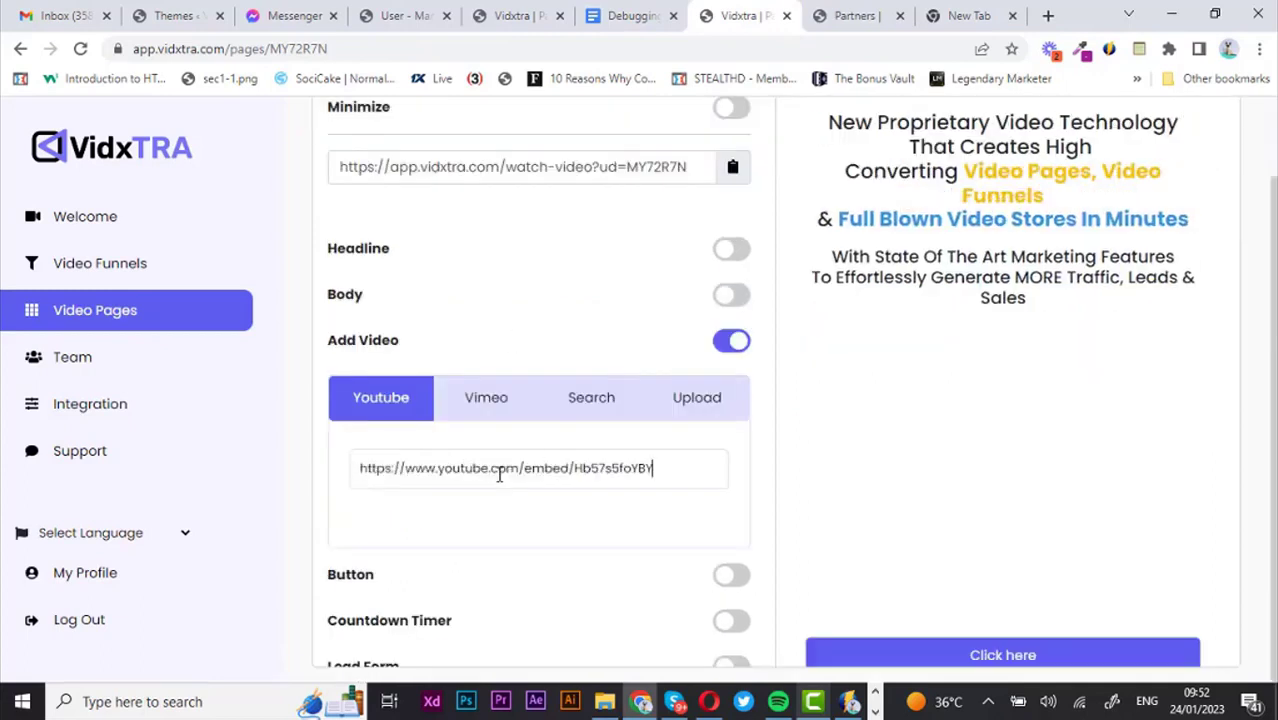
scroll(499, 475, down, 2)
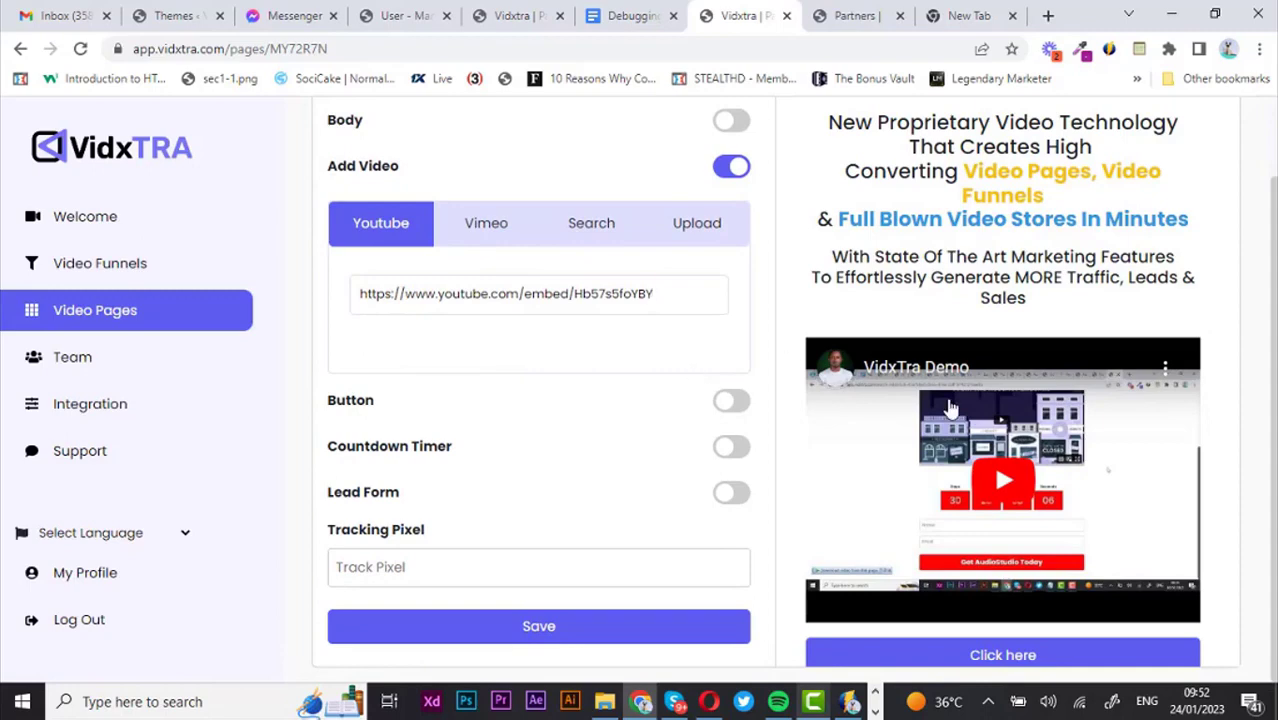
click(731, 402)
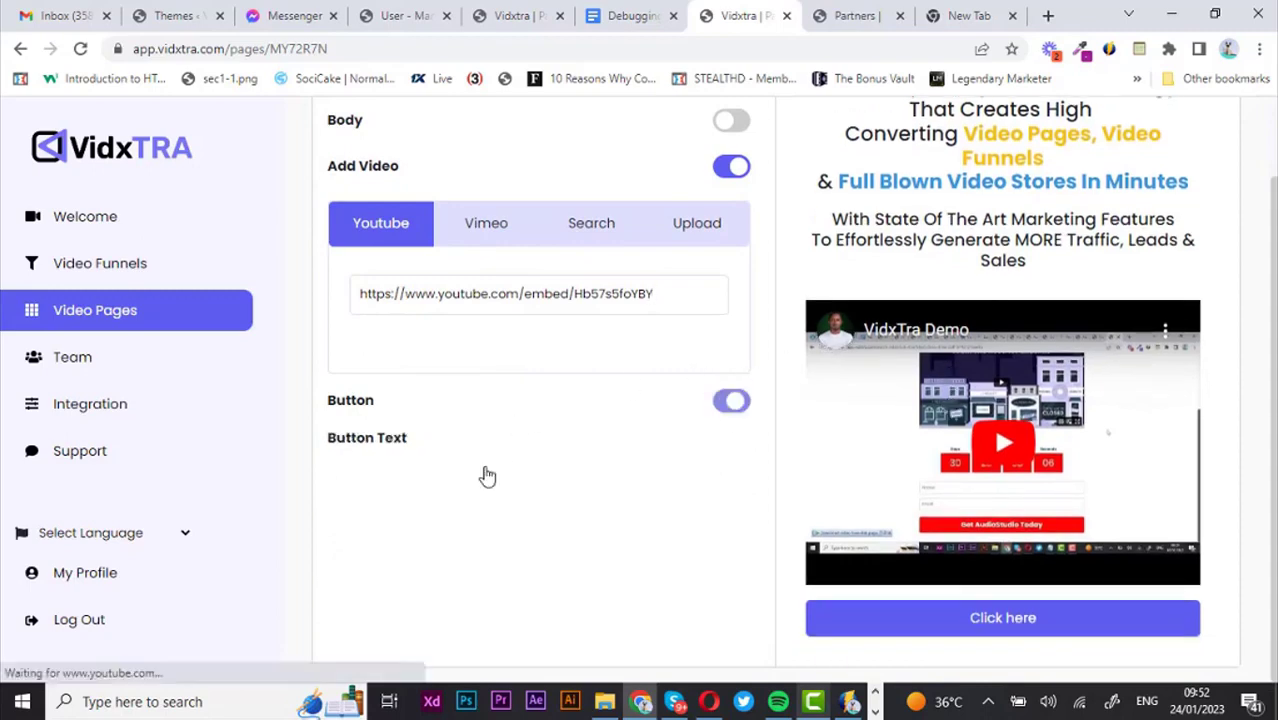
Step: Label the button 'Get Instant Access To Vidxtra' at 18pt
click(403, 533)
triple_click(395, 527)
text(Get Instant Access To Vidxtra)
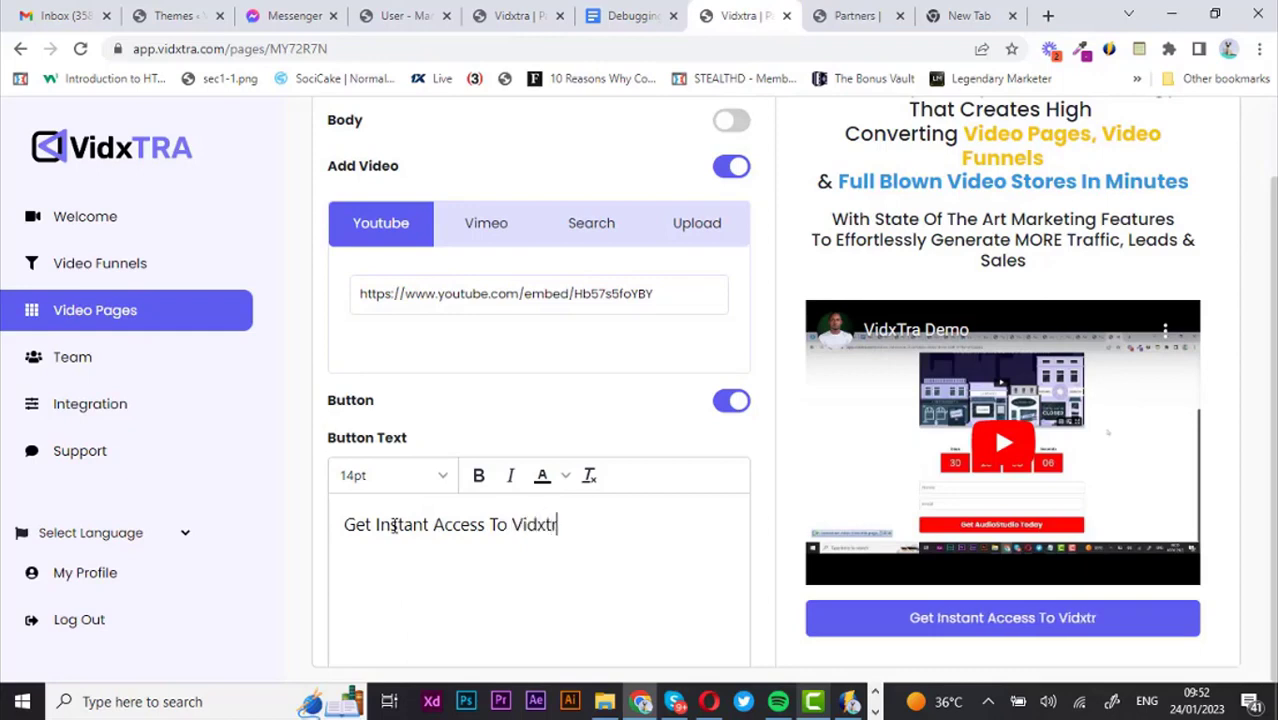
triple_click(390, 523)
scroll(428, 193, down, 3)
click(362, 177)
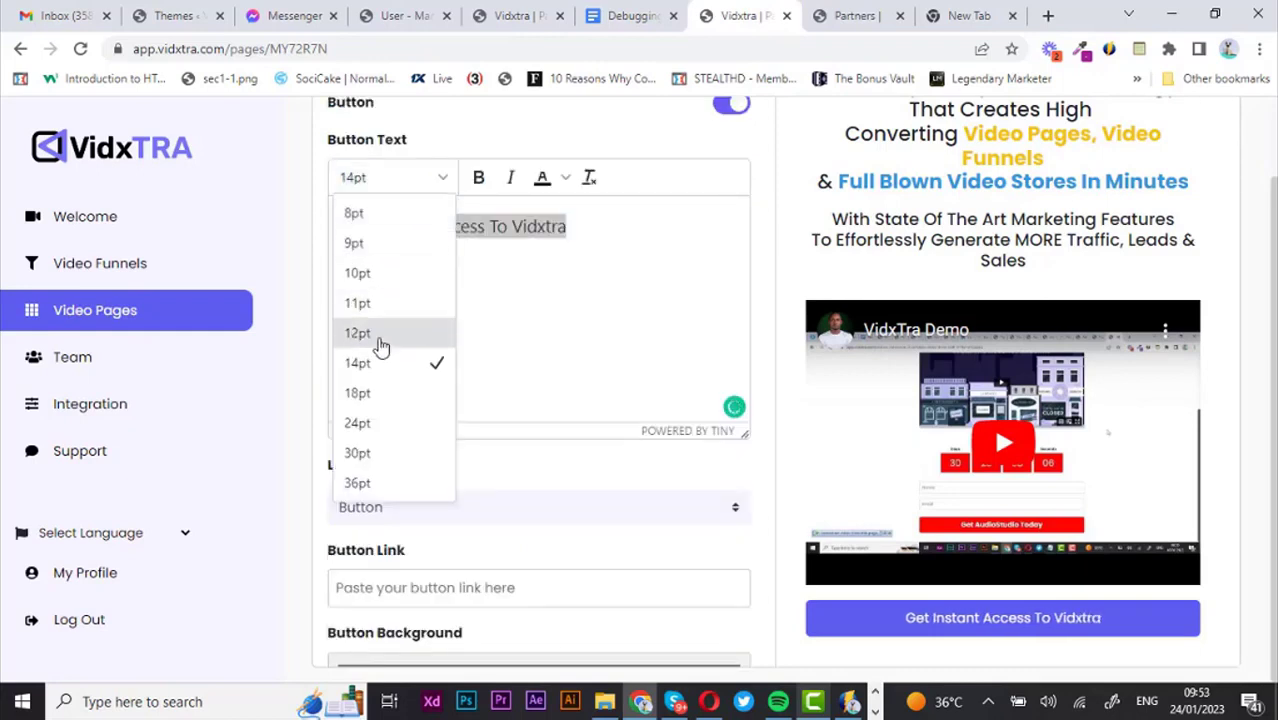
click(362, 397)
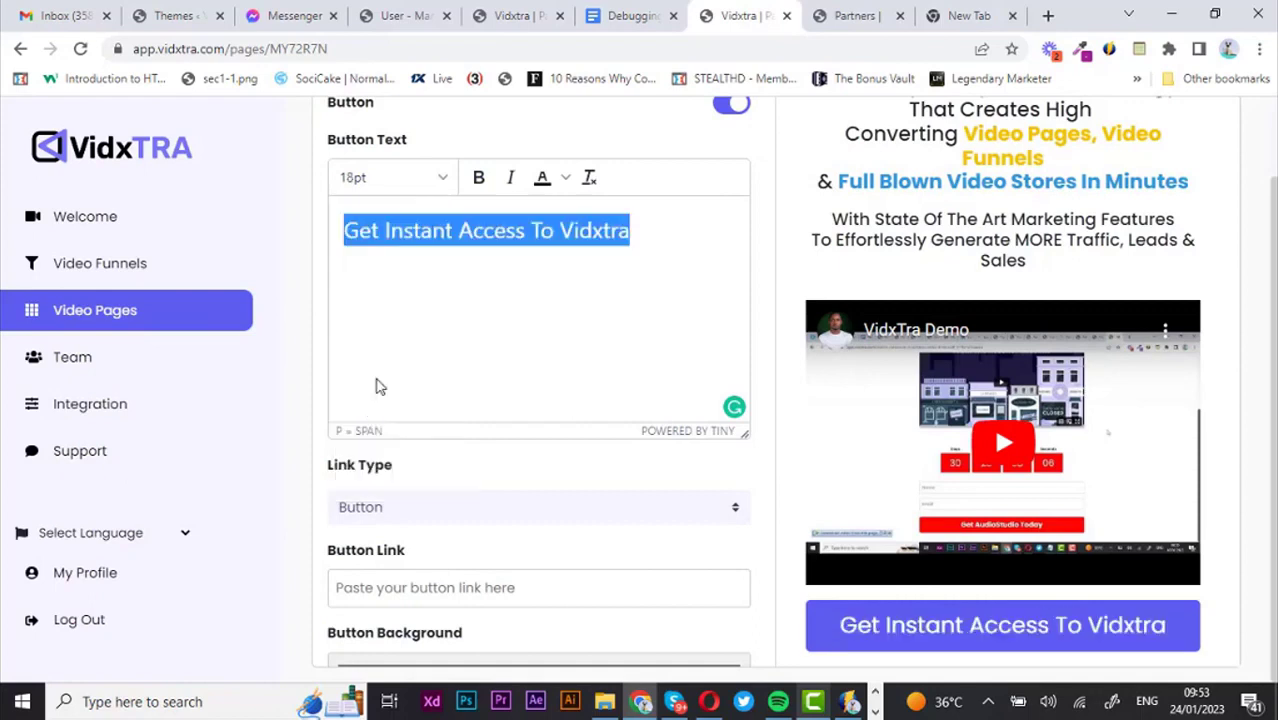
click(617, 294)
Step: Set the button background colour to bright blue
scroll(690, 265, down, 3)
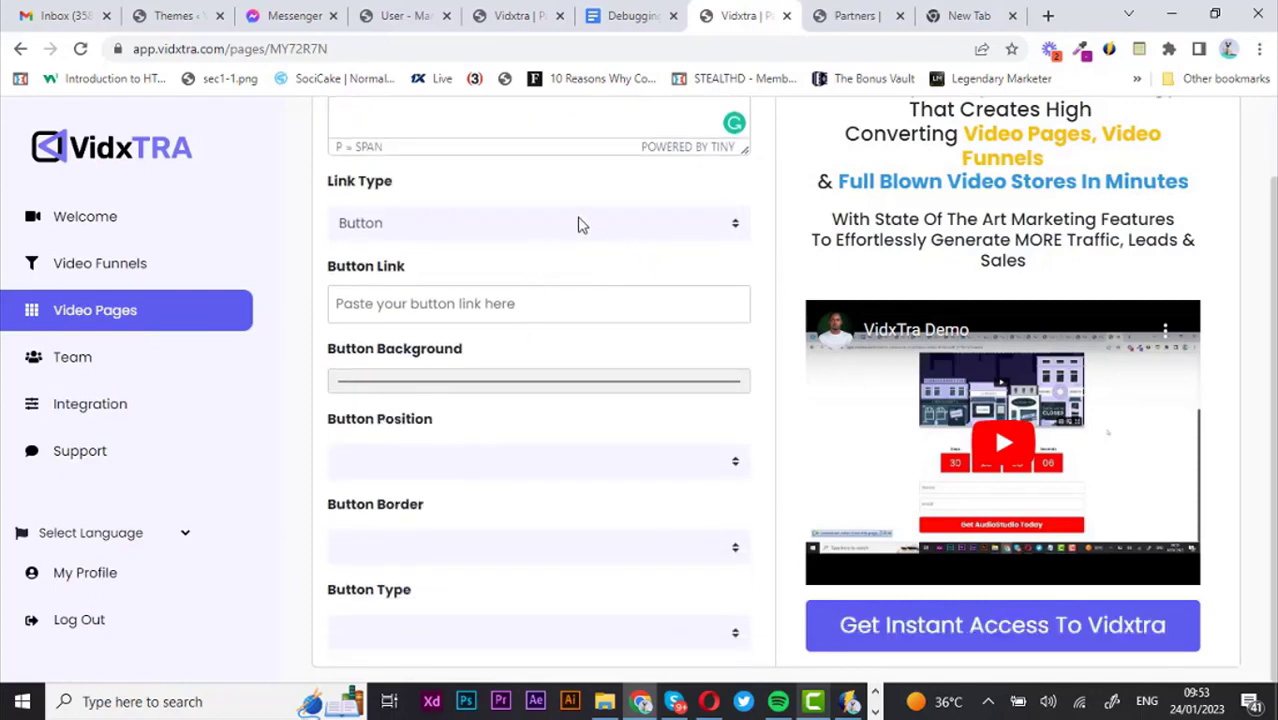
scroll(495, 340, down, 1)
click(478, 300)
click(458, 455)
drag(528, 330, 543, 318)
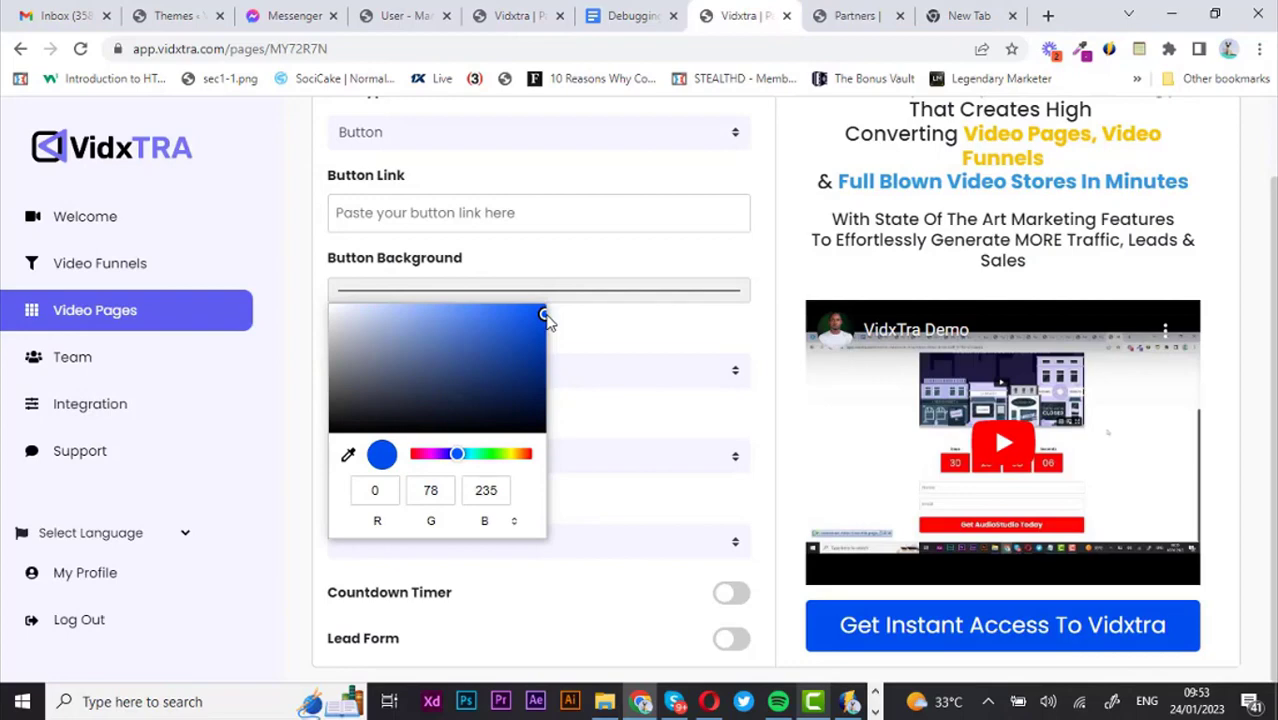
click(604, 403)
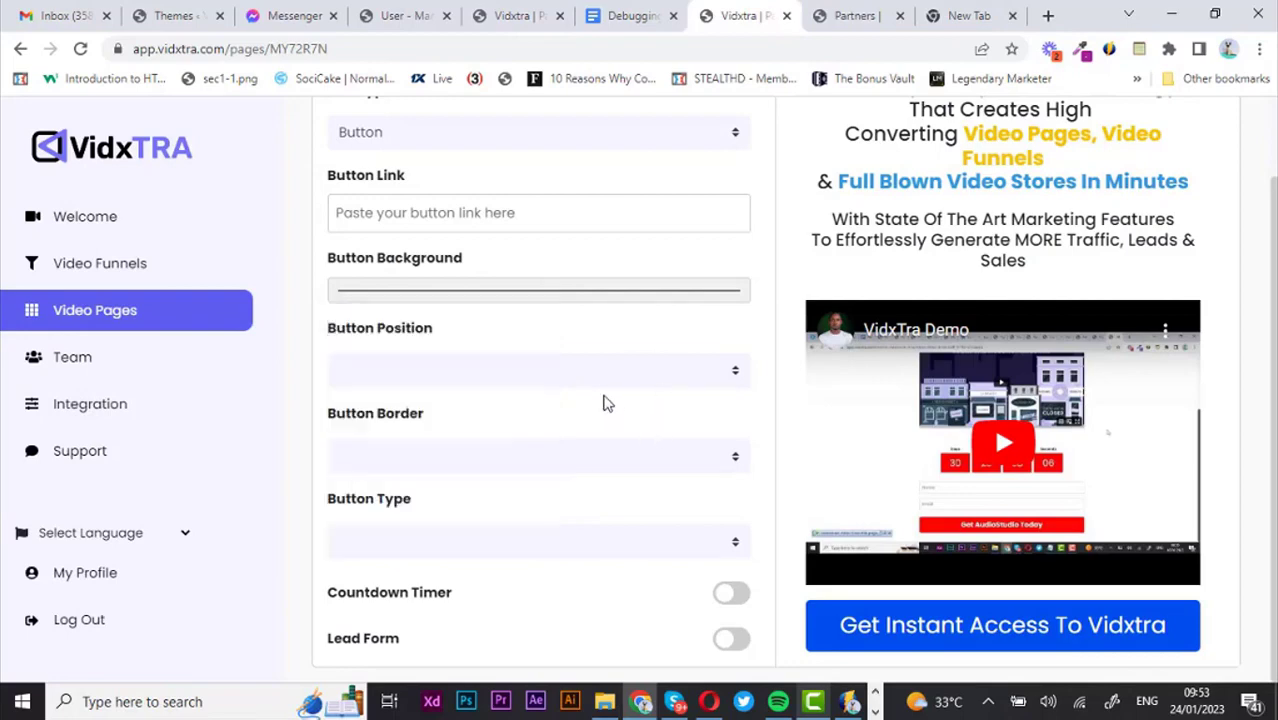
scroll(455, 210, up, 1)
click(440, 239)
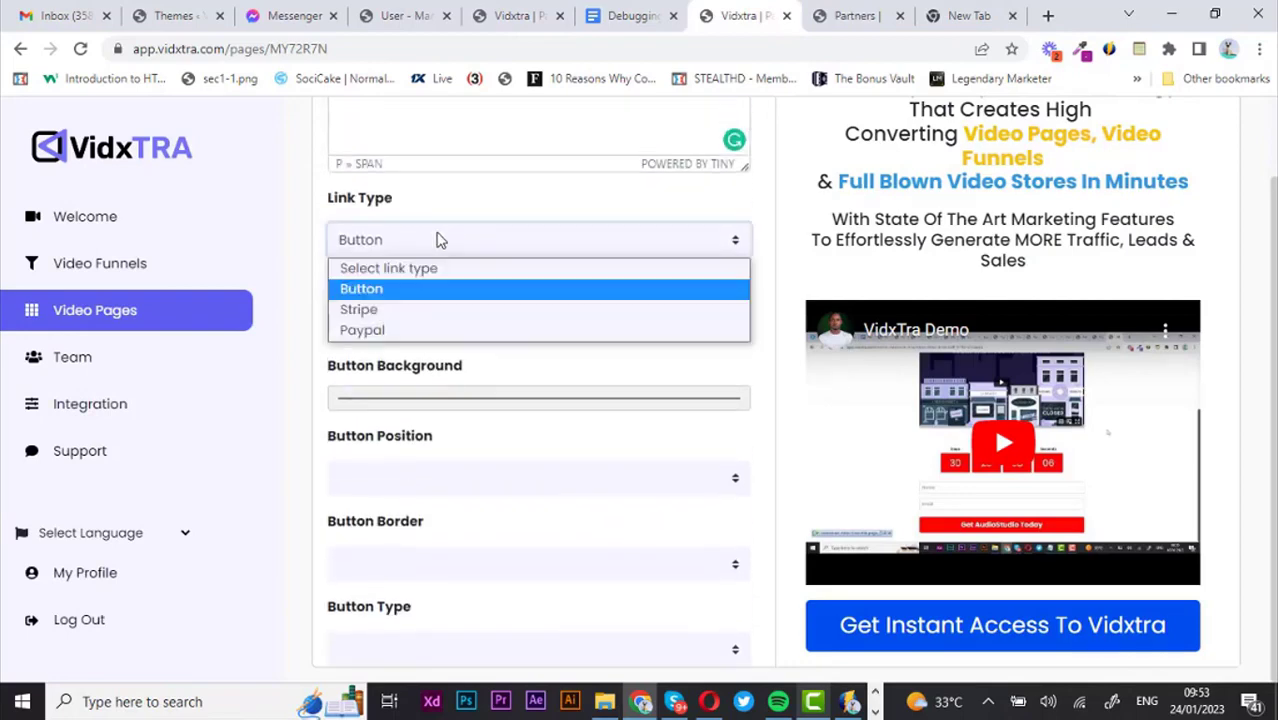
click(393, 289)
click(401, 330)
text(https://vidxtra.com/partners/)
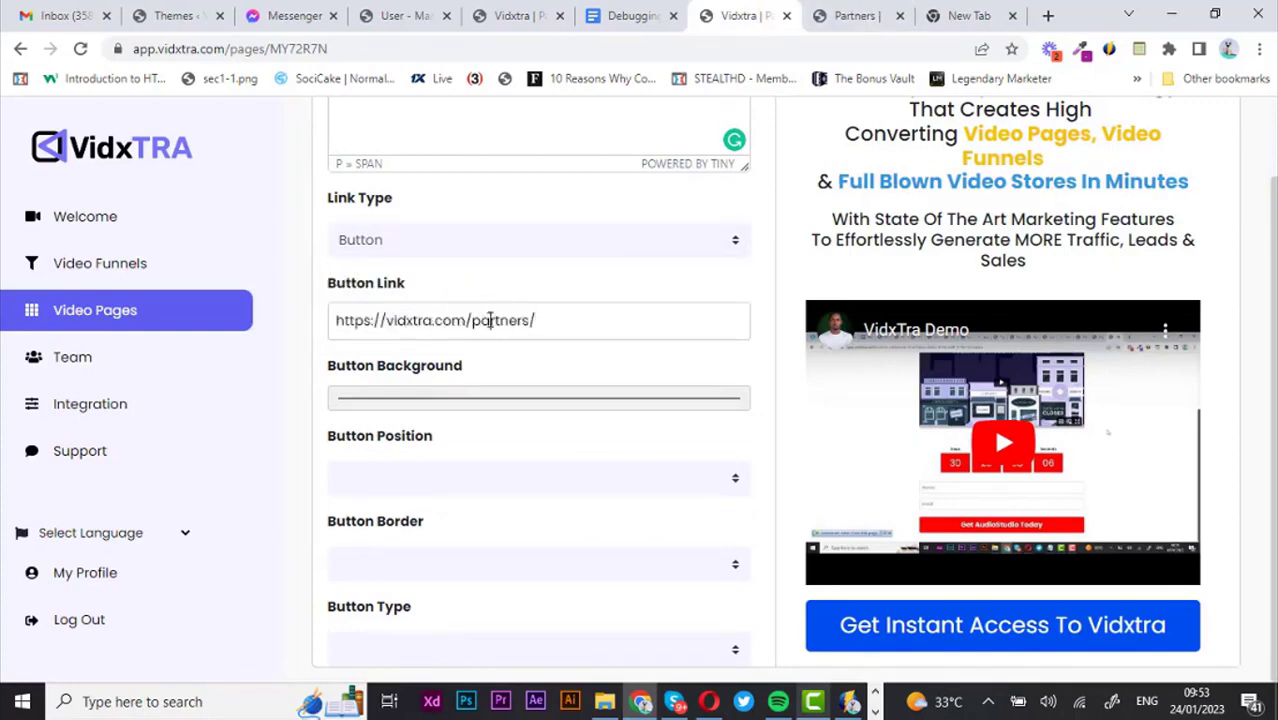
Step: Set the button position to Center and collapse the Button settings
scroll(573, 271, down, 1)
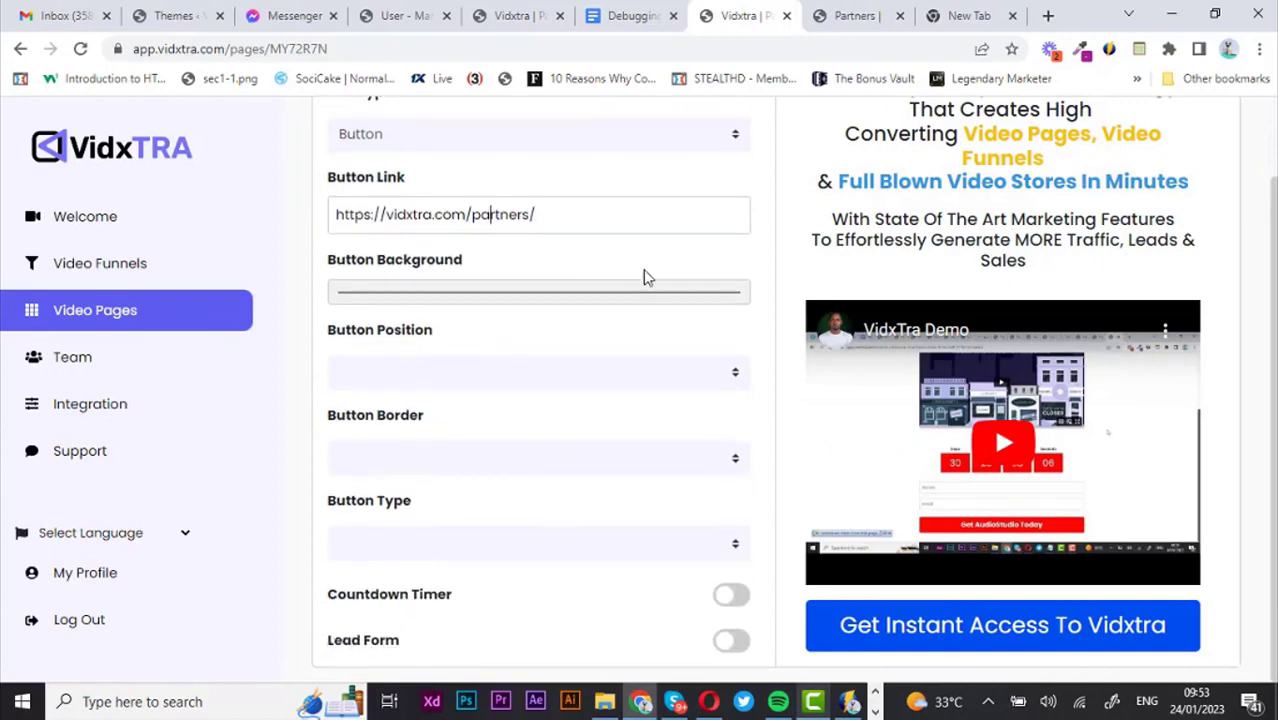
click(463, 378)
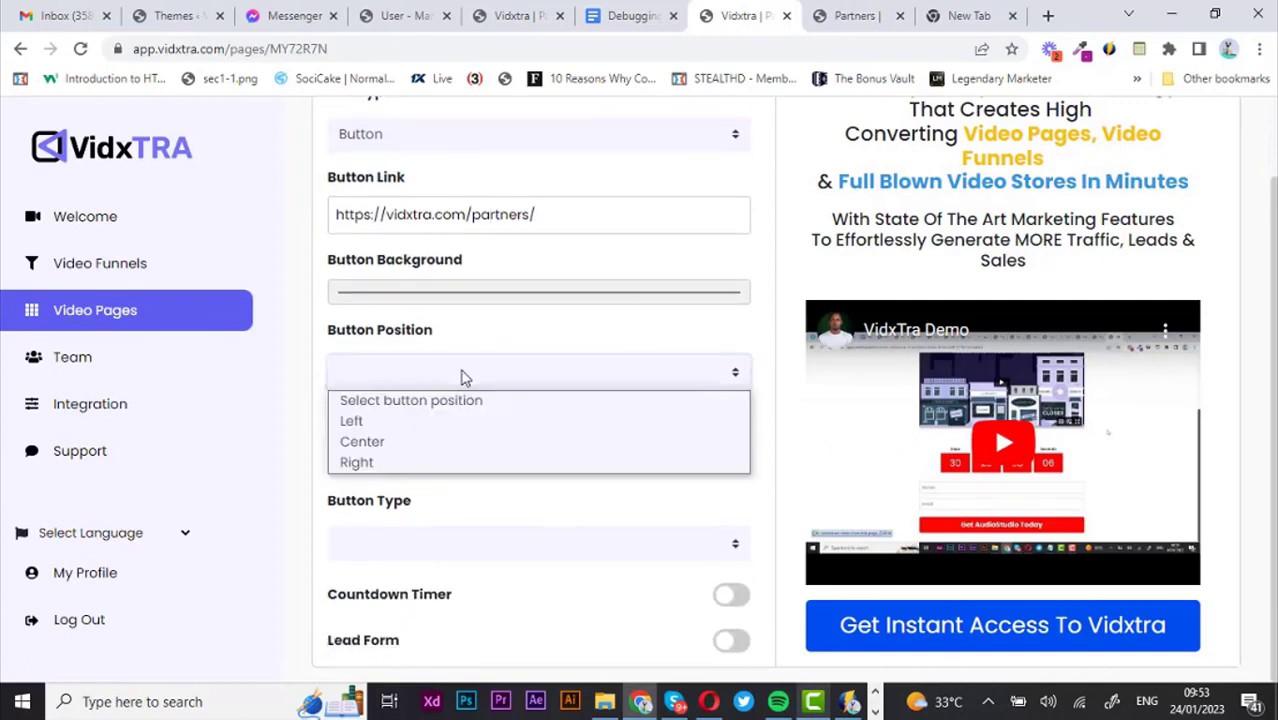
click(393, 442)
scroll(528, 368, down, 2)
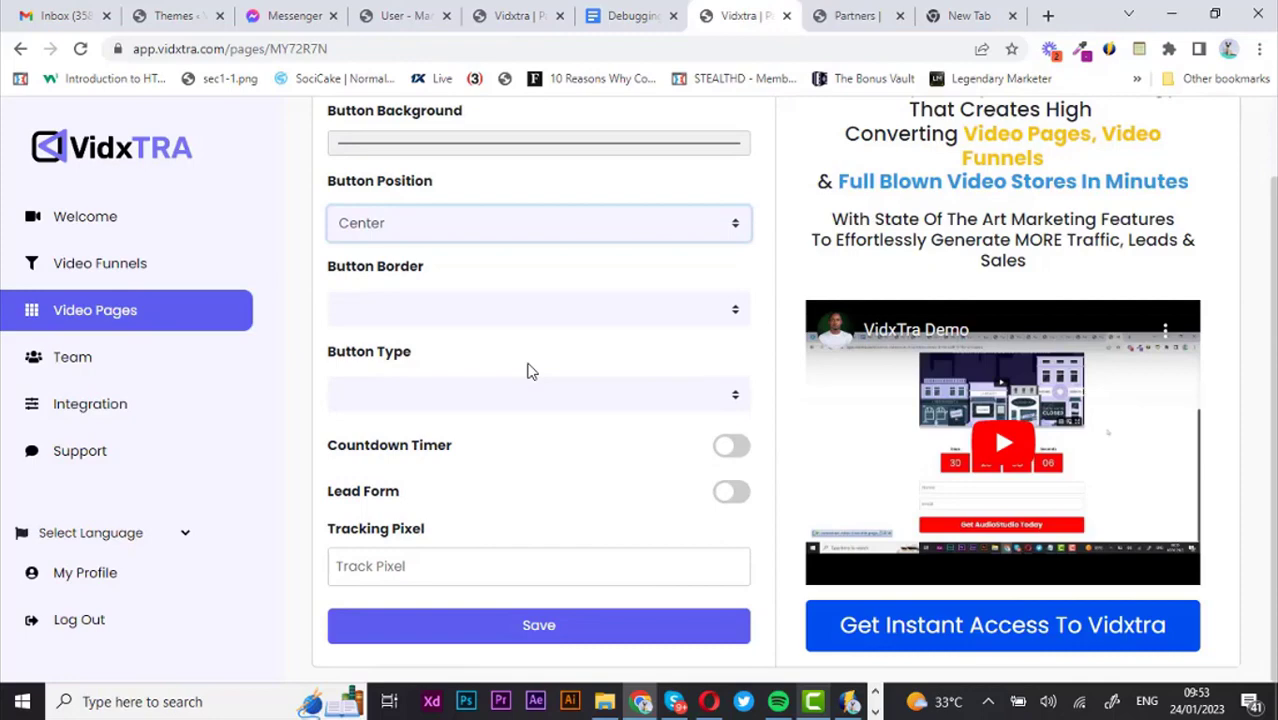
scroll(562, 283, up, 3)
scroll(562, 283, down, 2)
scroll(562, 283, down, 2)
scroll(541, 300, up, 9)
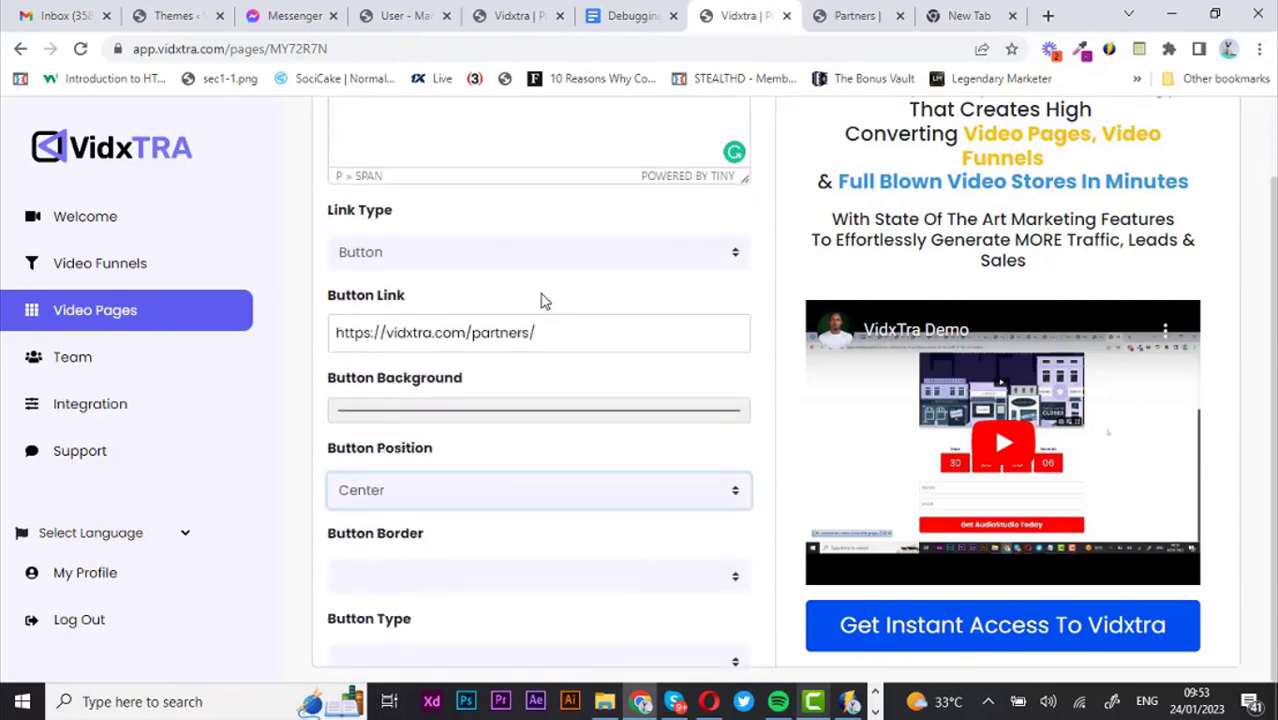
click(724, 224)
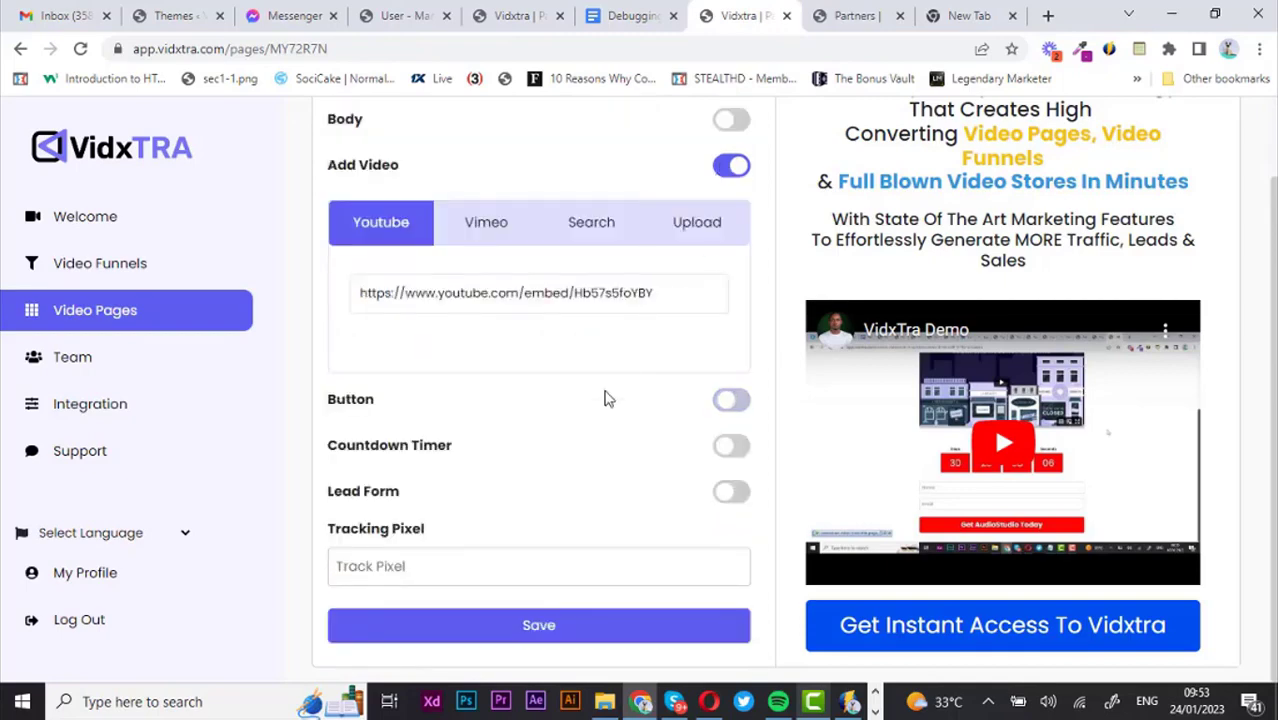
Step: Add a countdown timer ending 24/02/2023, split into separate tiles
click(729, 448)
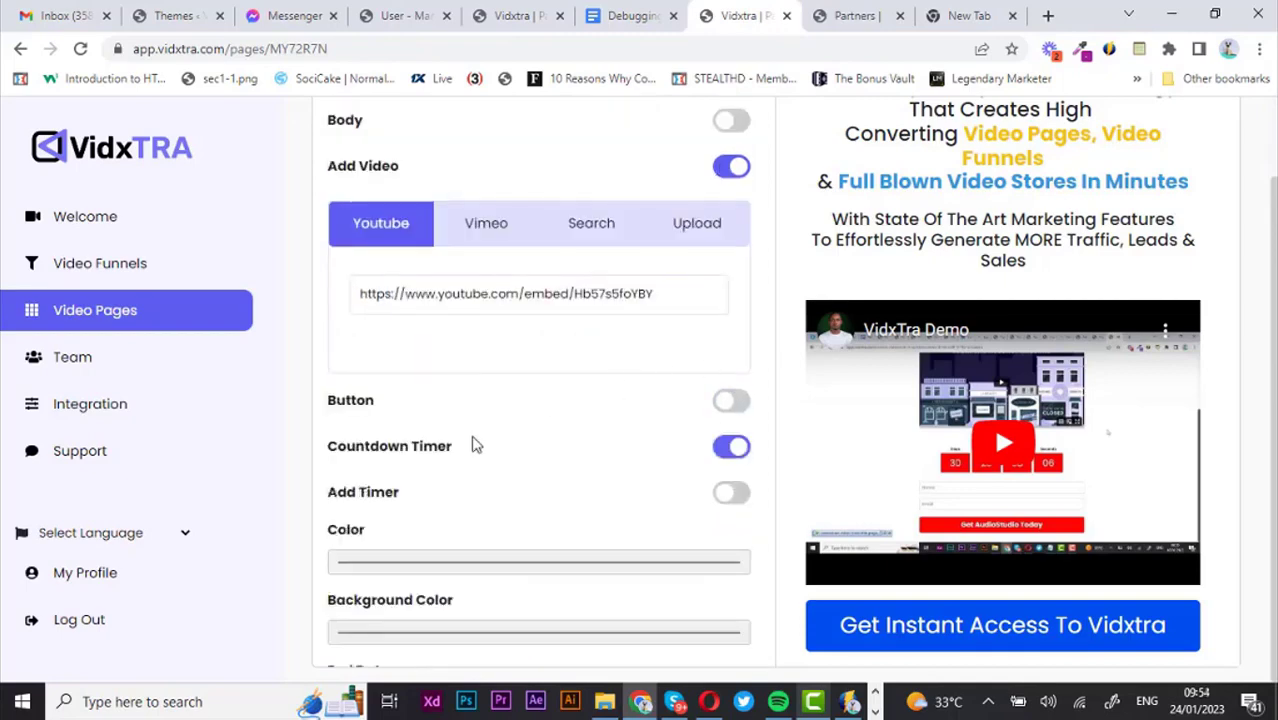
scroll(599, 328, down, 3)
click(733, 189)
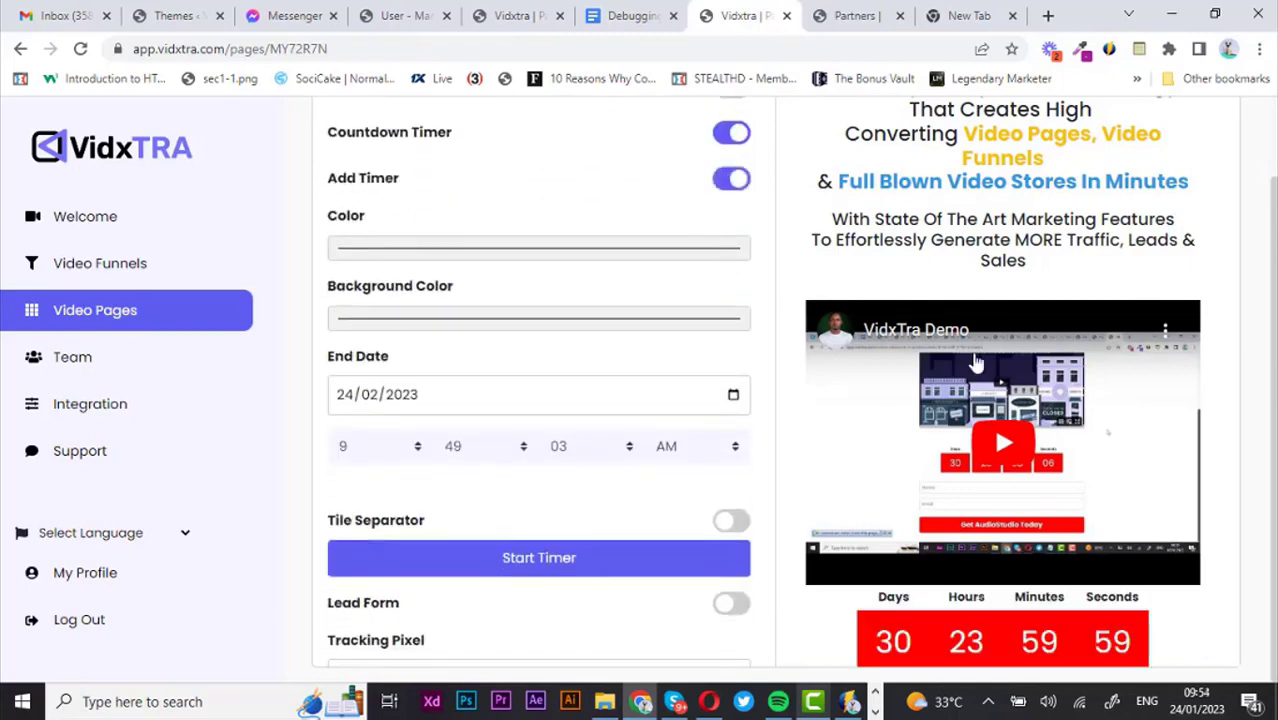
click(731, 520)
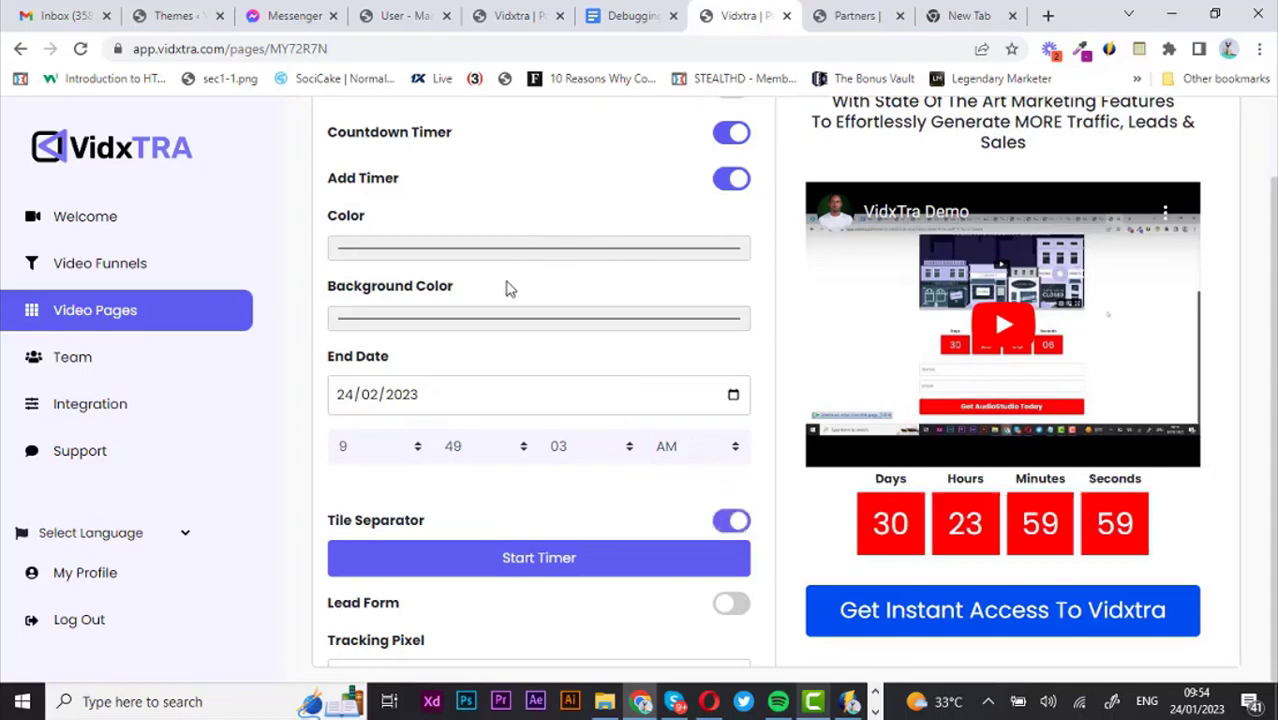
scroll(547, 316, down, 1)
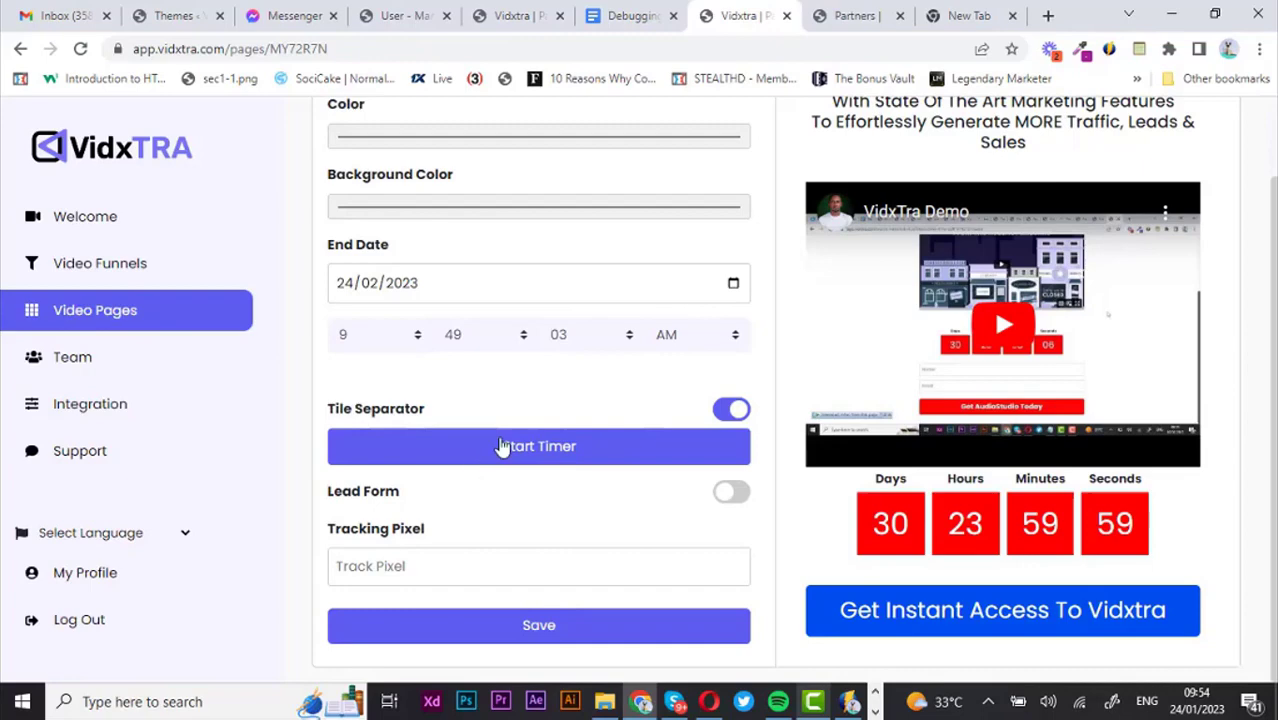
Step: Add an Email Only lead form with Name and Email fields and save the page
click(729, 491)
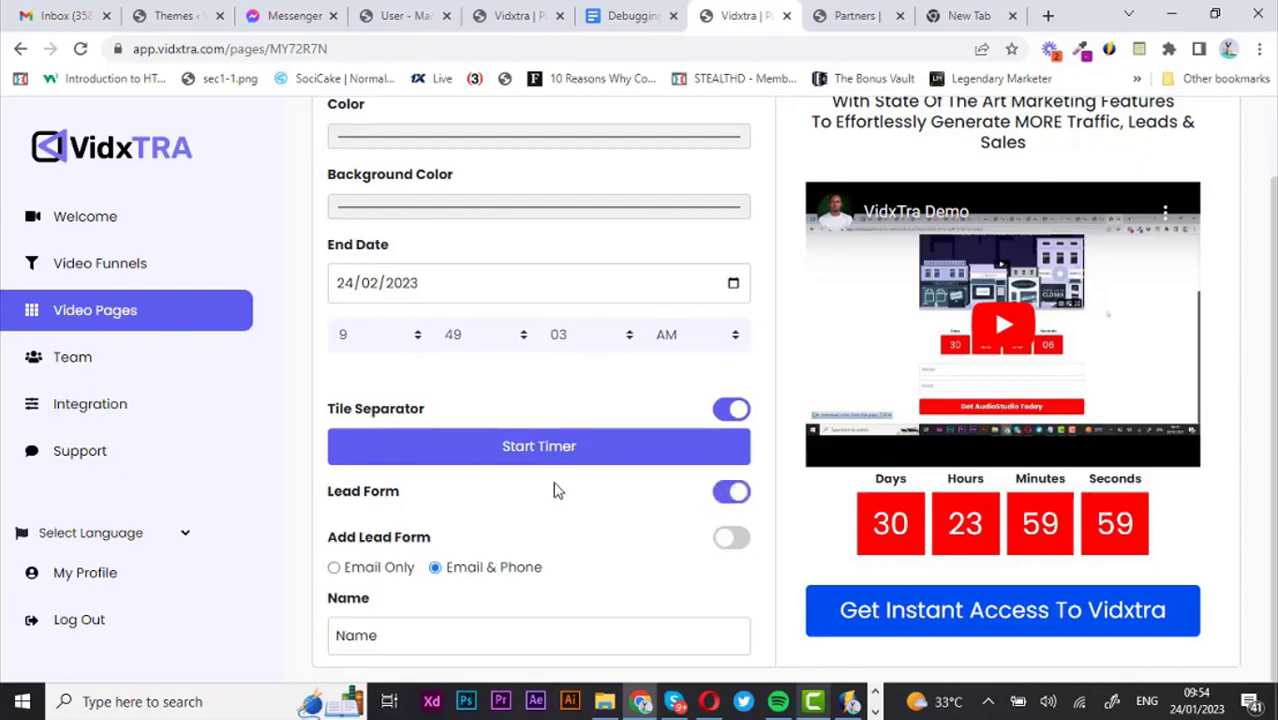
scroll(557, 490, down, 1)
click(735, 425)
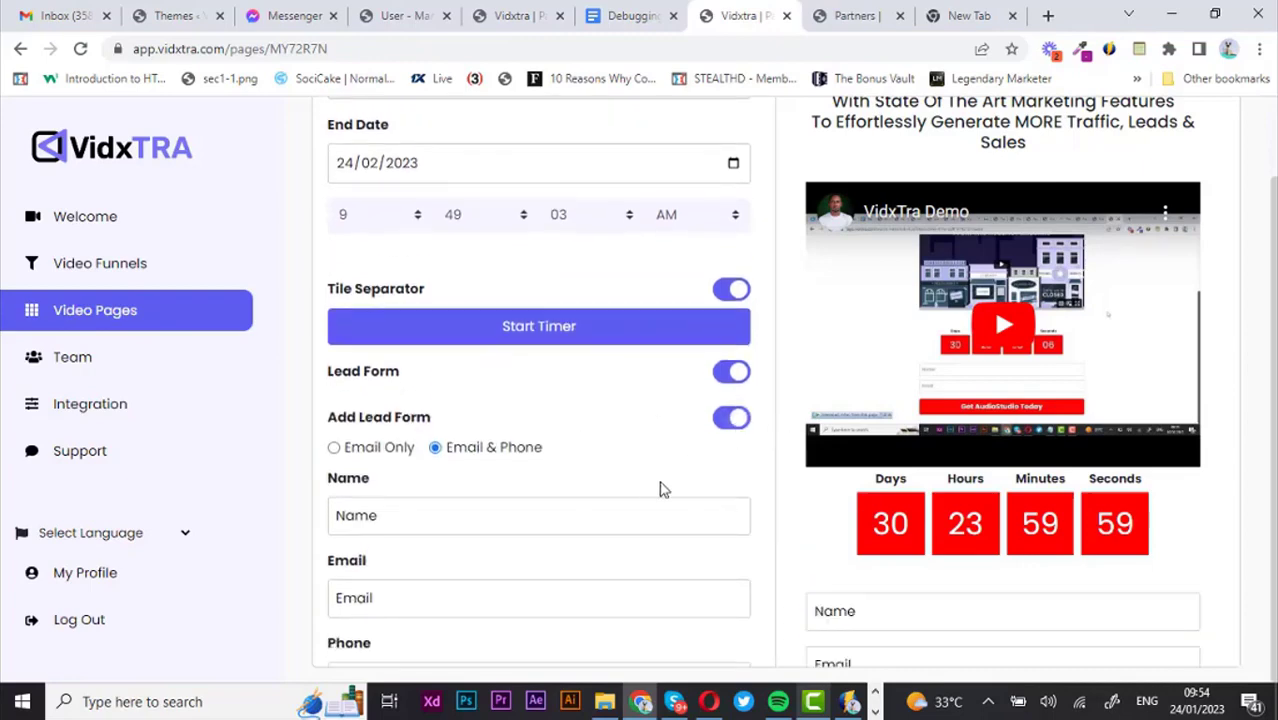
scroll(950, 448, down, 2)
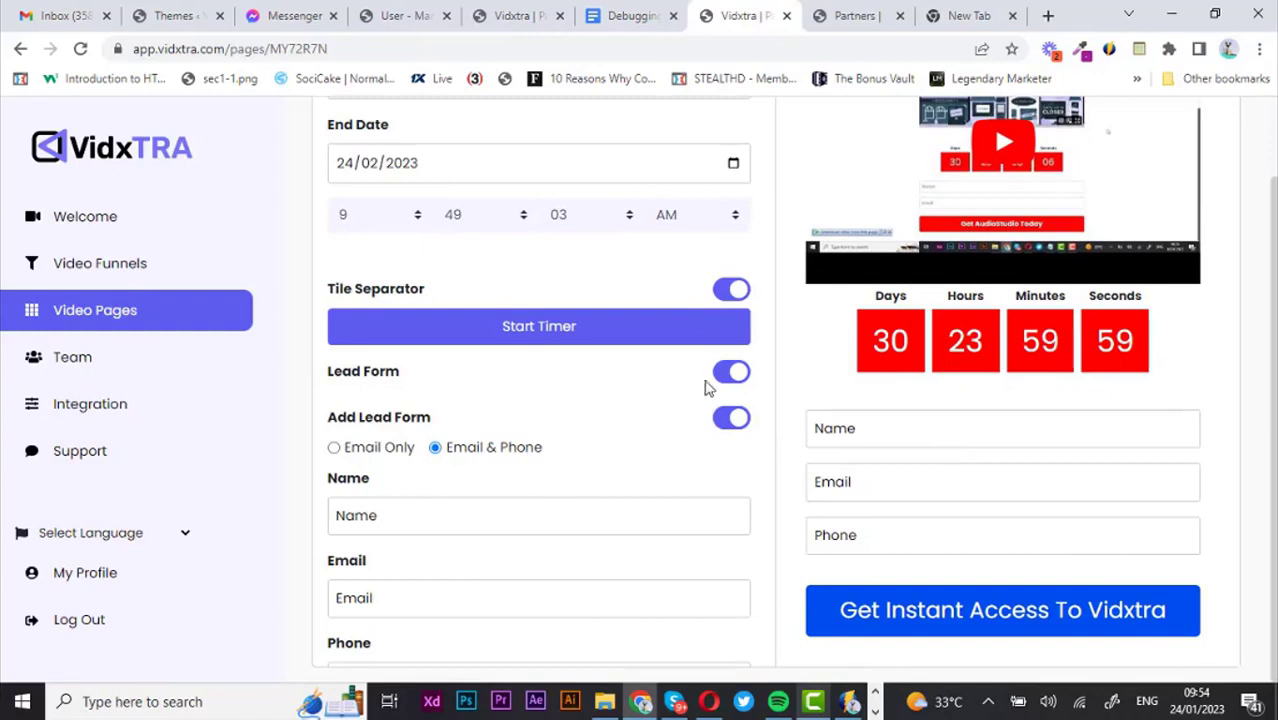
click(336, 448)
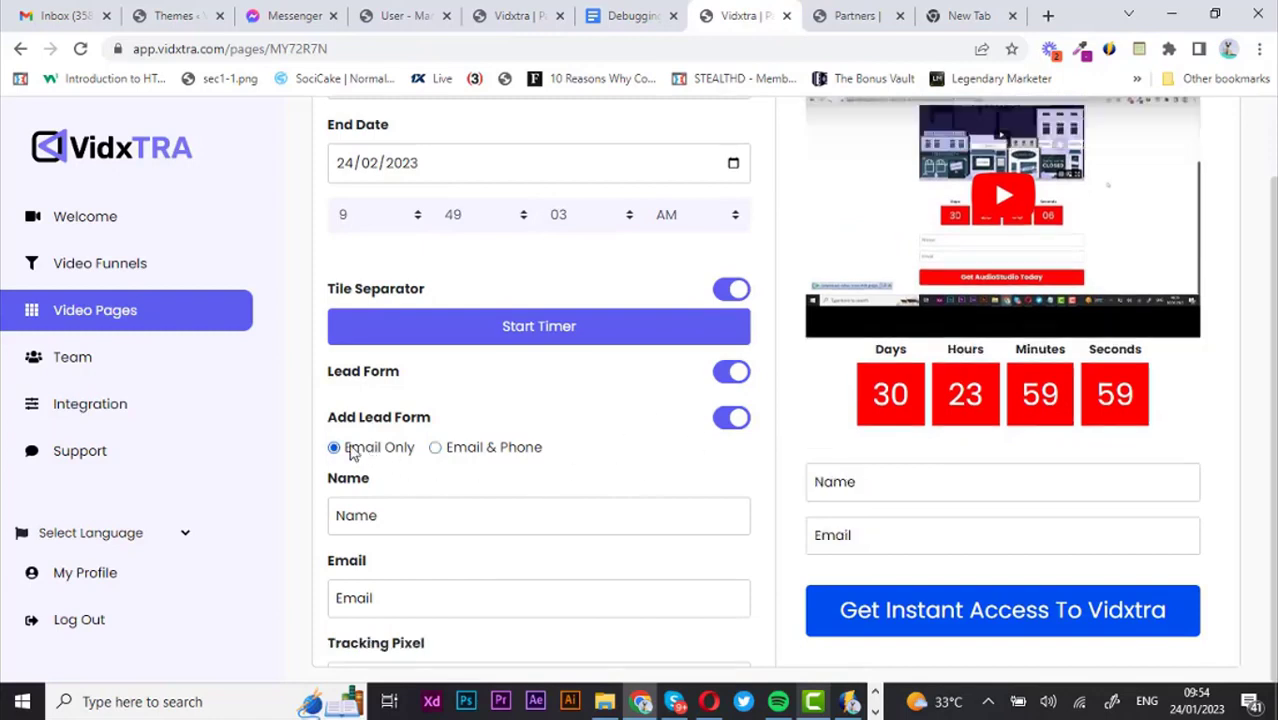
scroll(590, 424, down, 1)
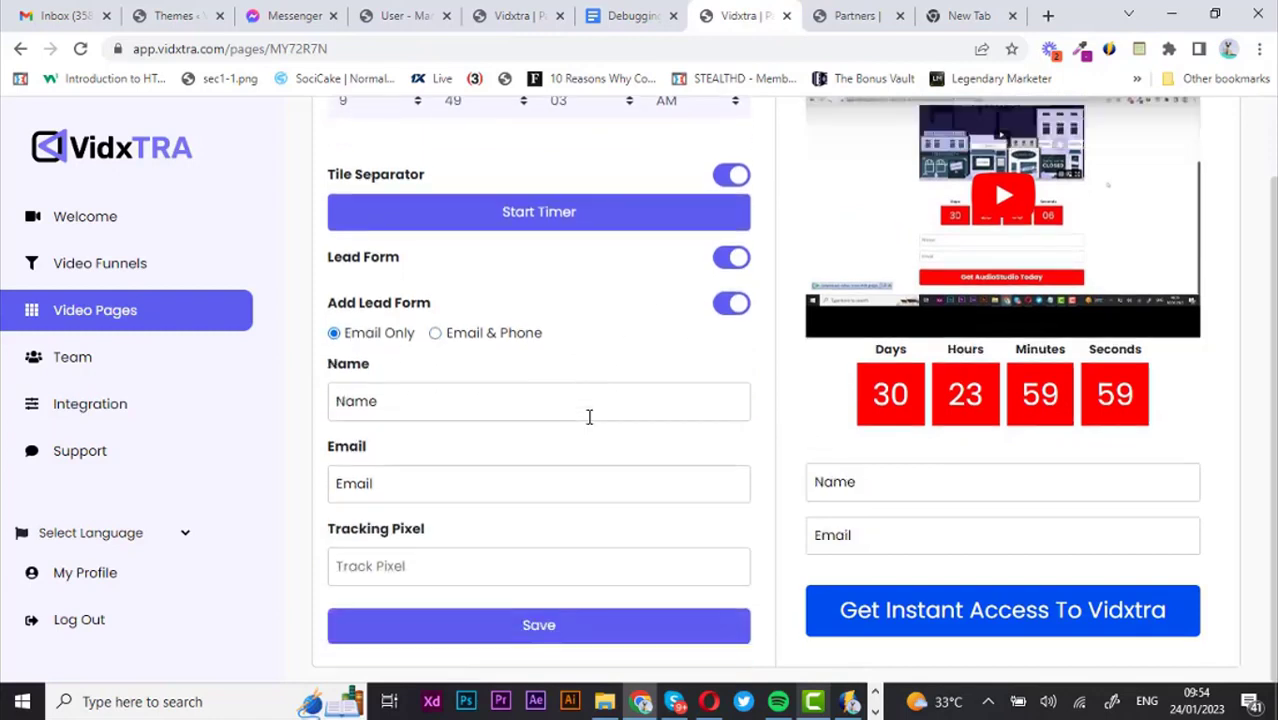
click(541, 627)
scroll(600, 351, up, 2)
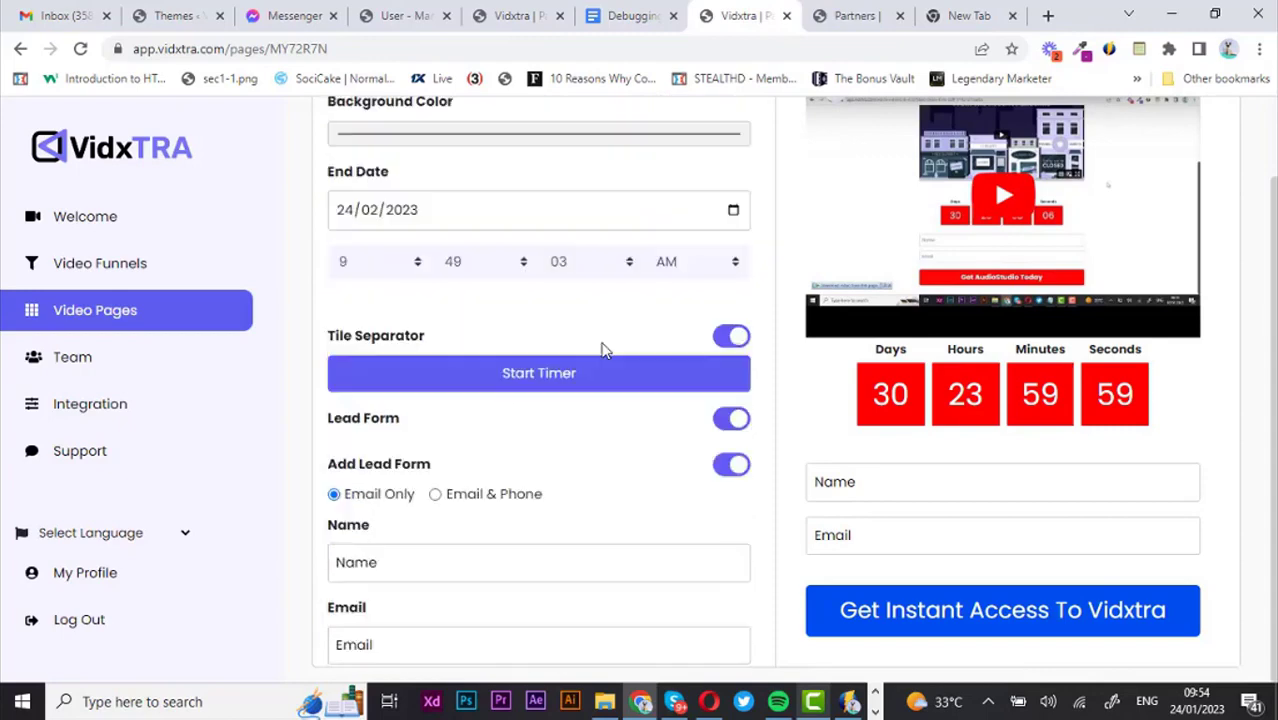
Step: Copy the page's public watch-video link and load it in a new browser tab
scroll(612, 335, up, 5)
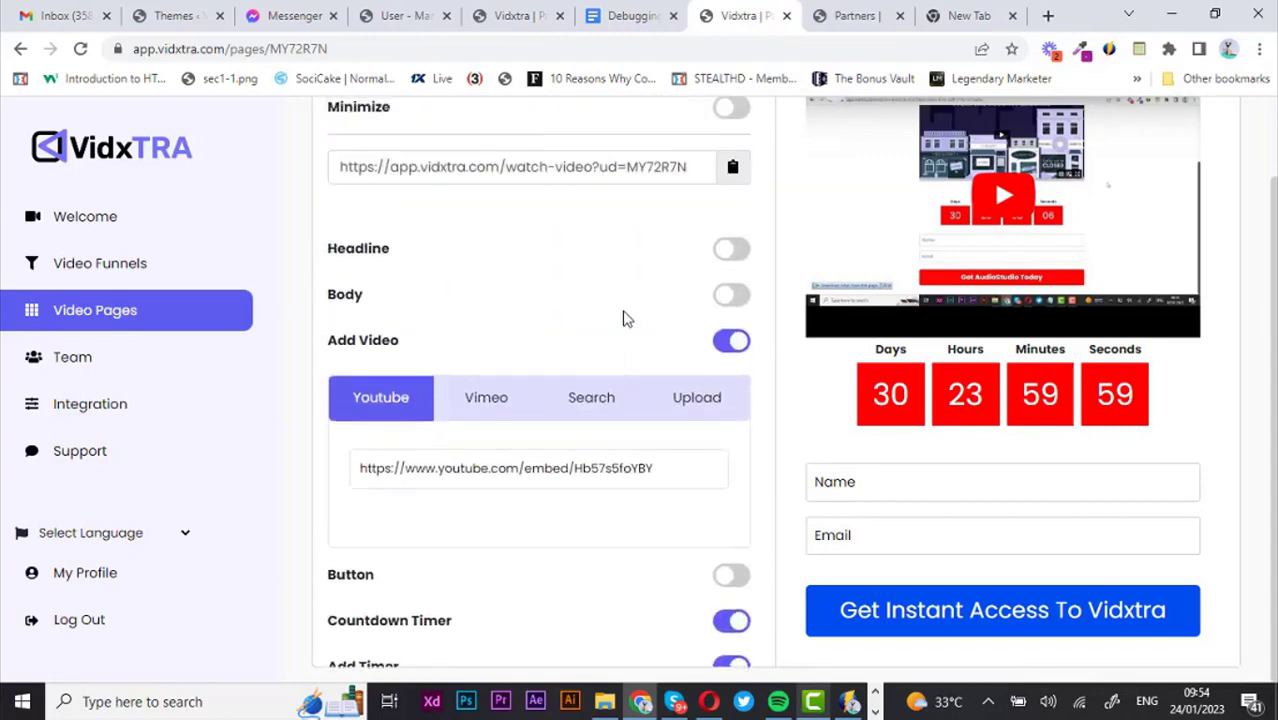
click(733, 167)
key(ctrl+9)
click(697, 45)
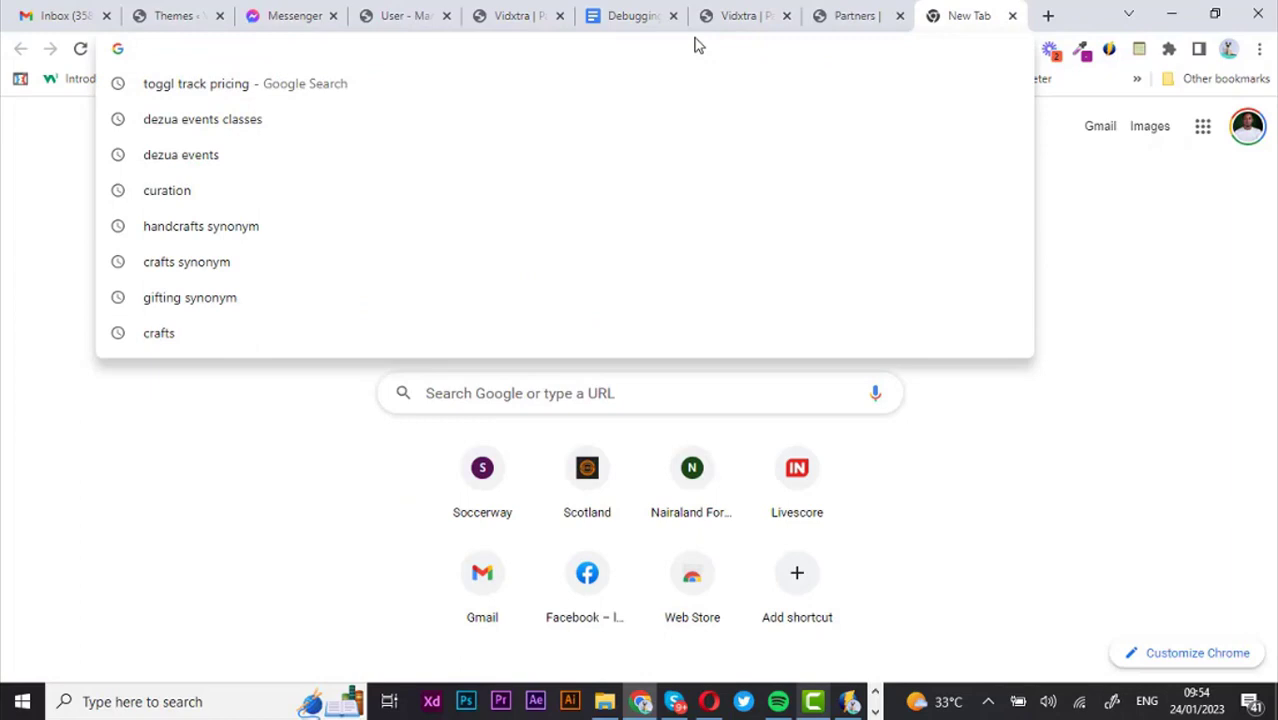
key(ctrl+v)
key(Return)
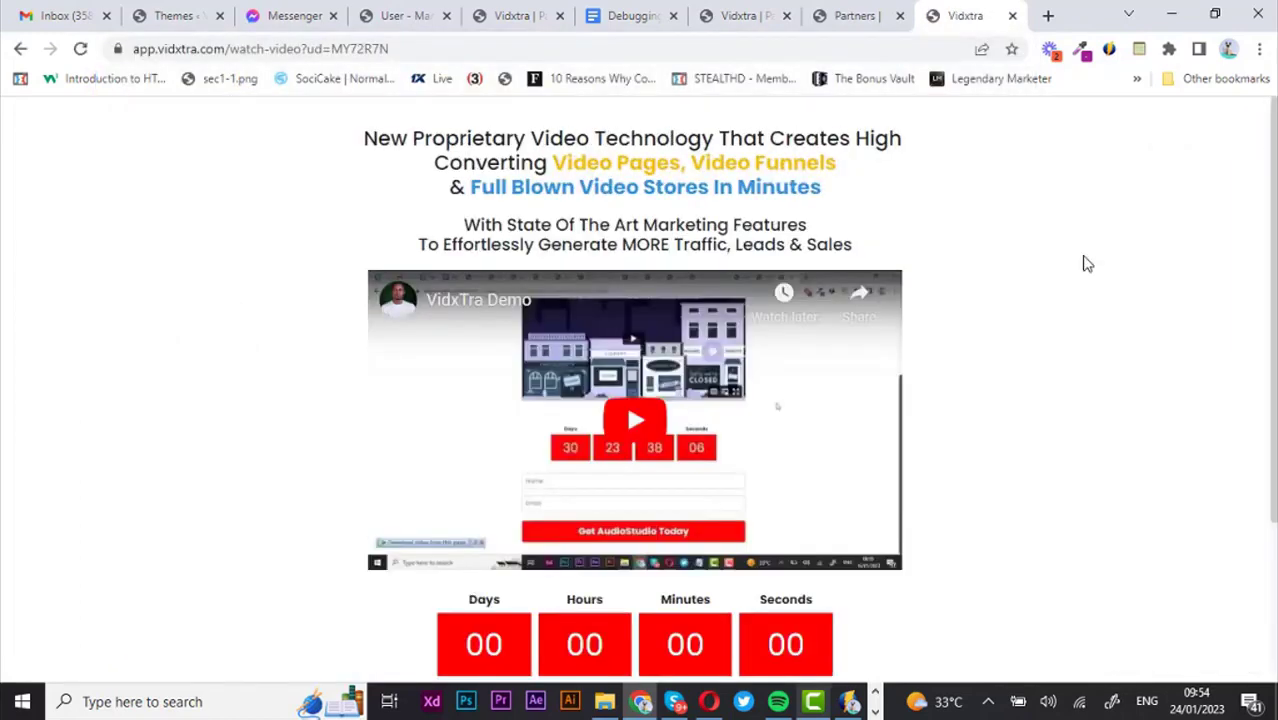
scroll(1087, 263, down, 1)
scroll(1087, 263, up, 1)
scroll(1087, 263, down, 2)
scroll(1087, 263, up, 2)
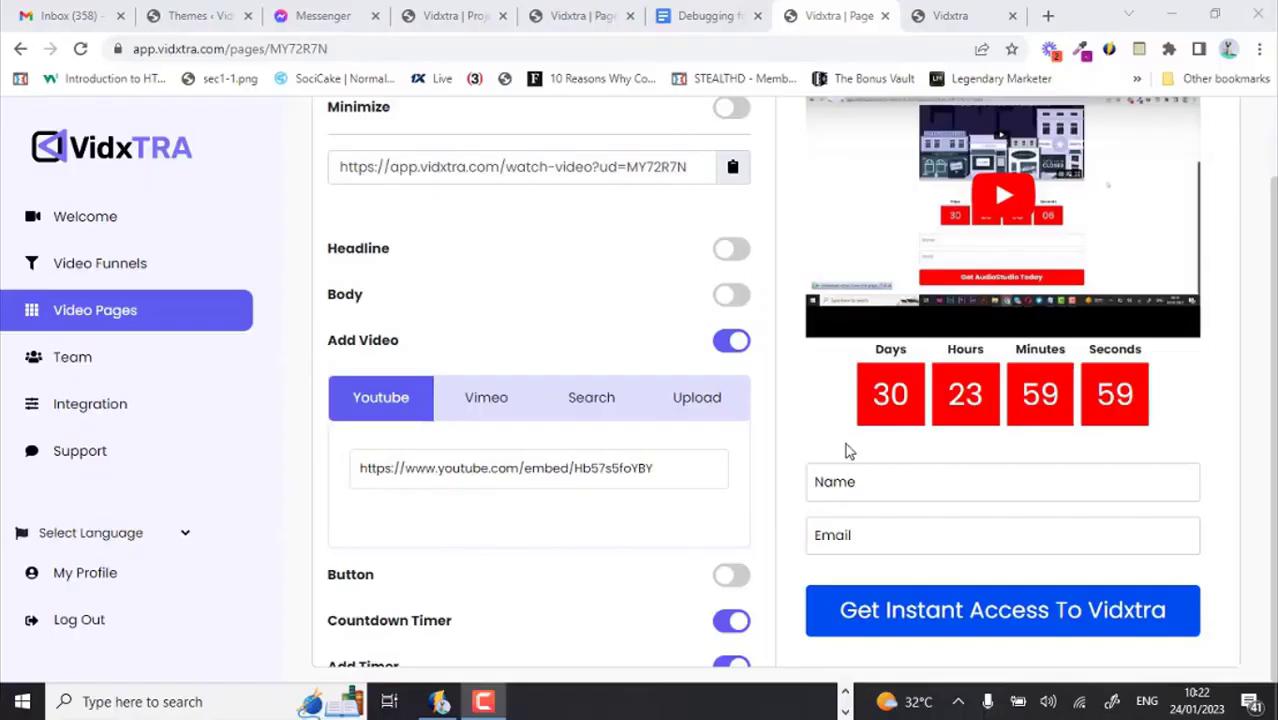
Step: Create a new video funnel named Vidxtra and continue to theme selection
click(112, 274)
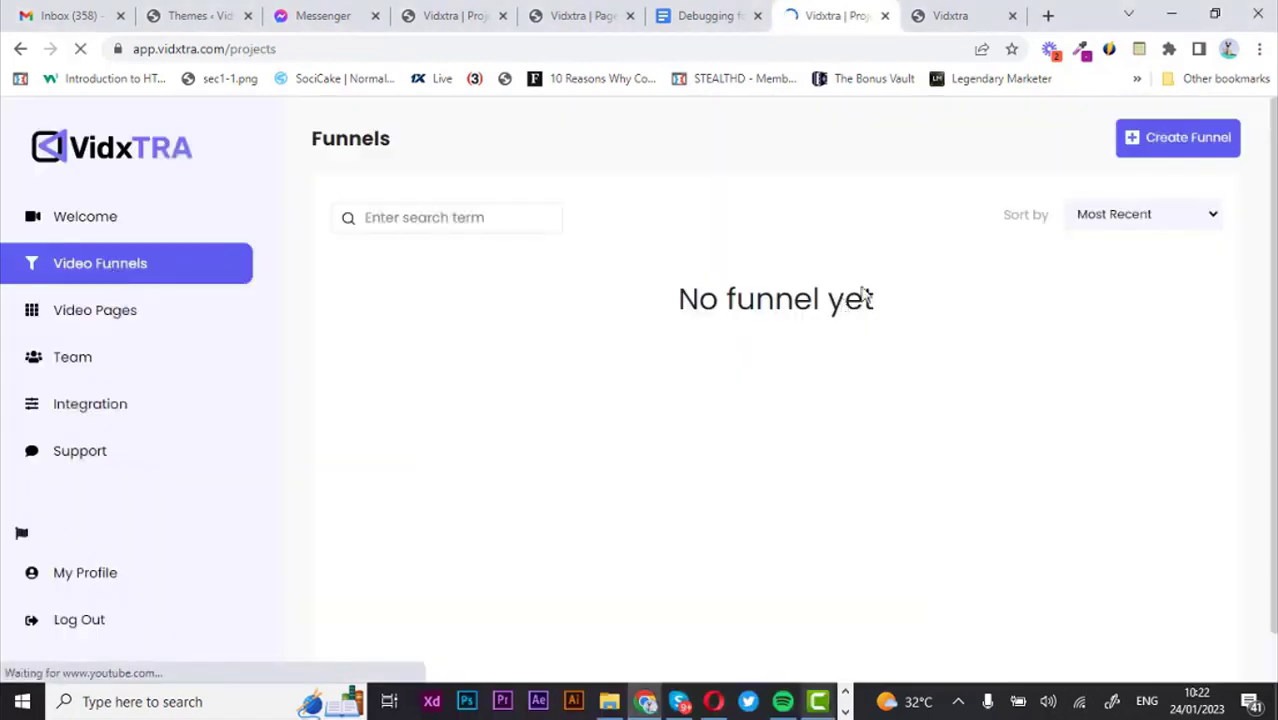
click(1144, 148)
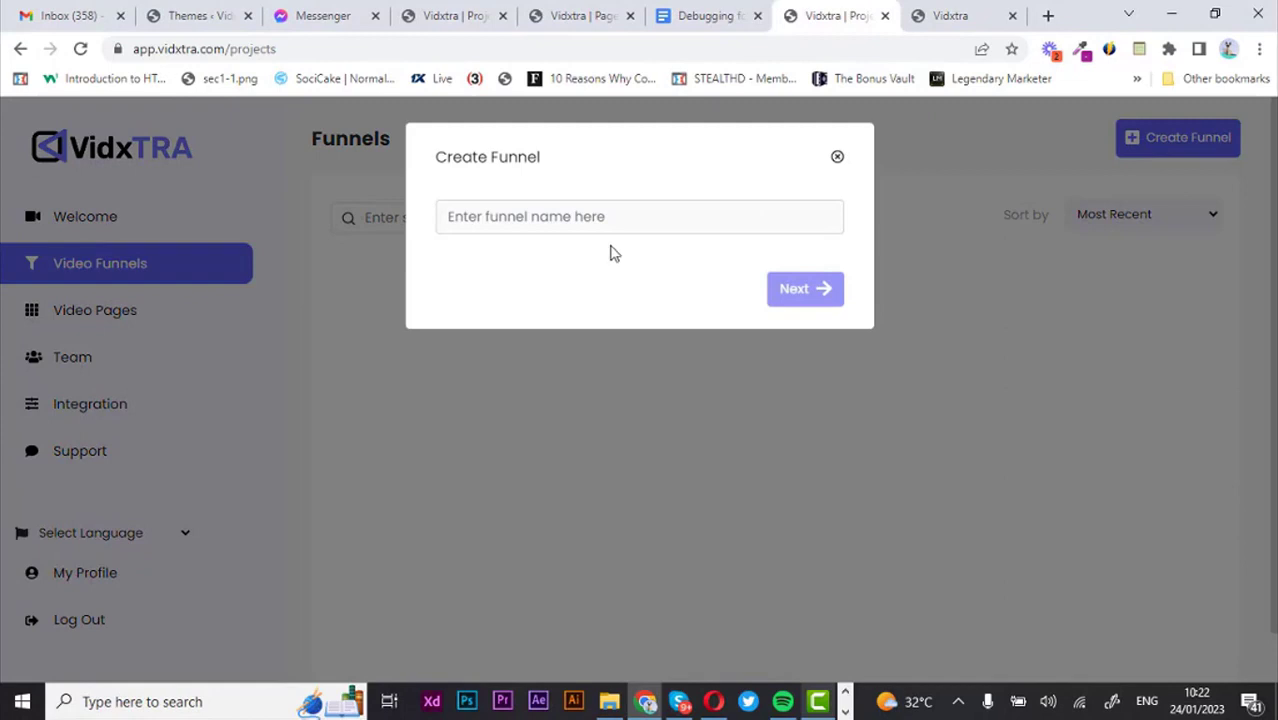
click(579, 225)
text(Vid)
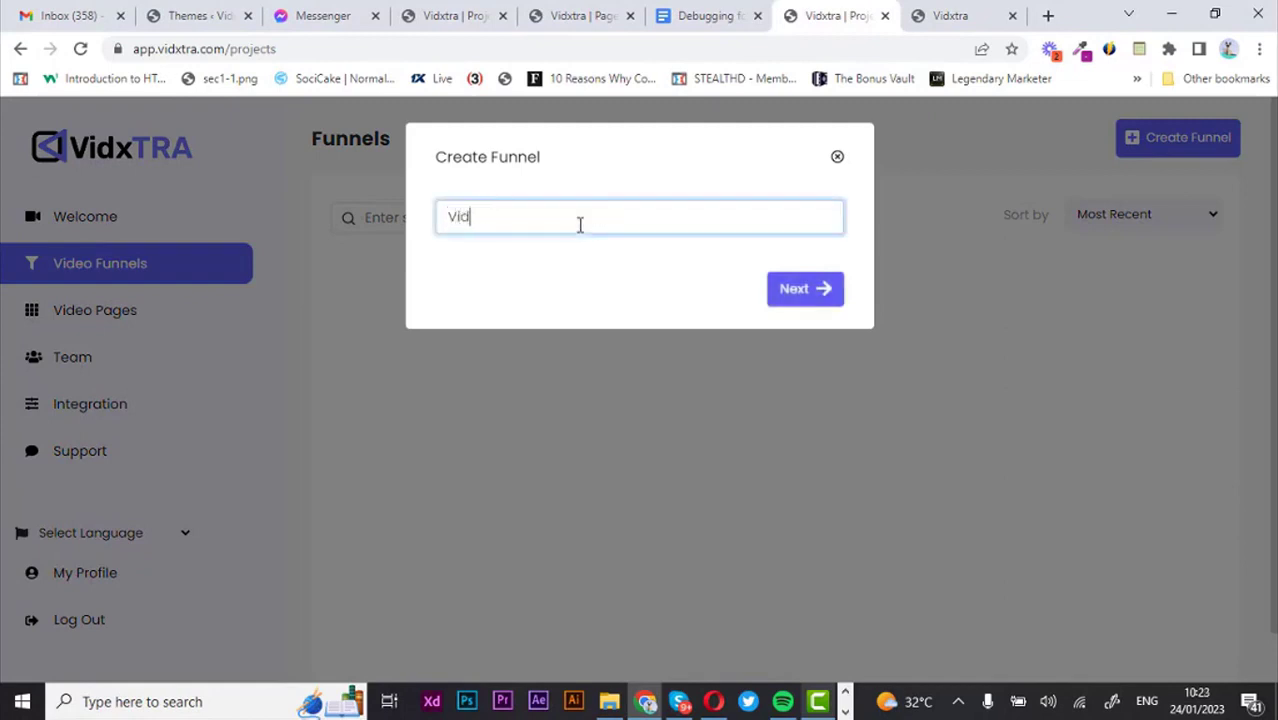
click(794, 290)
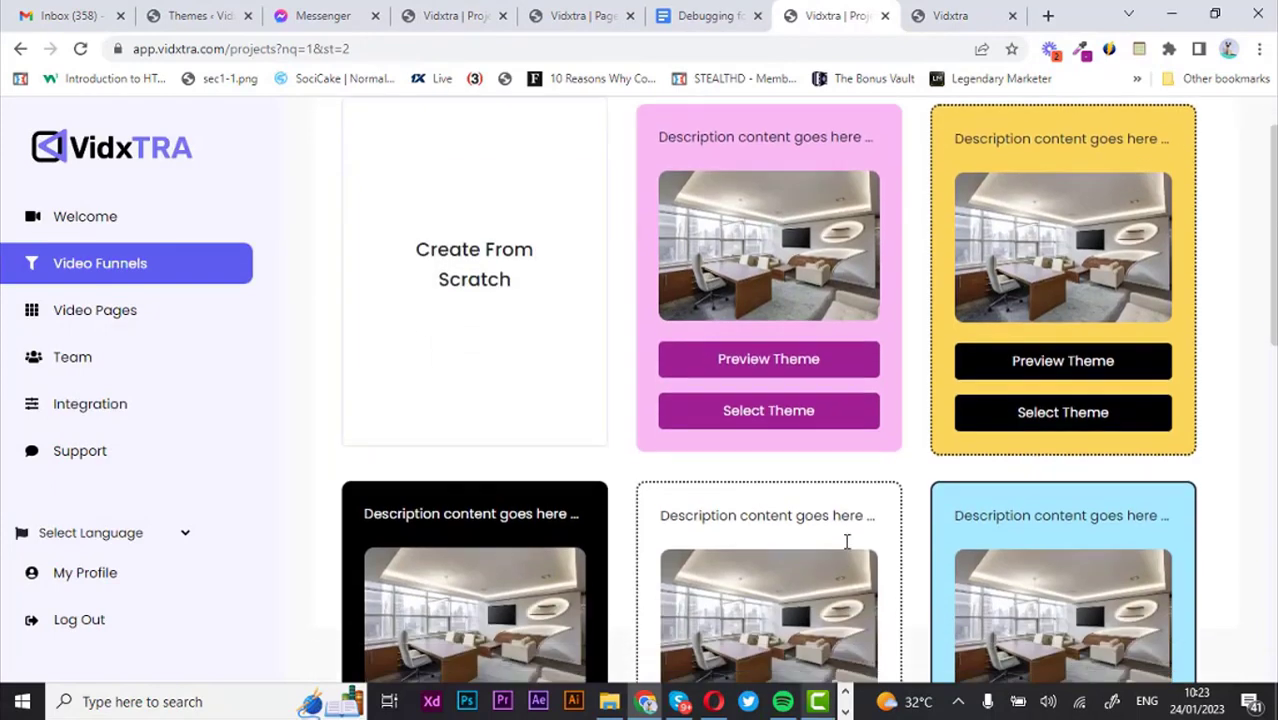
Step: Preview the black funnel theme, stepping through its gender question to the end
scroll(845, 540, down, 3)
click(486, 572)
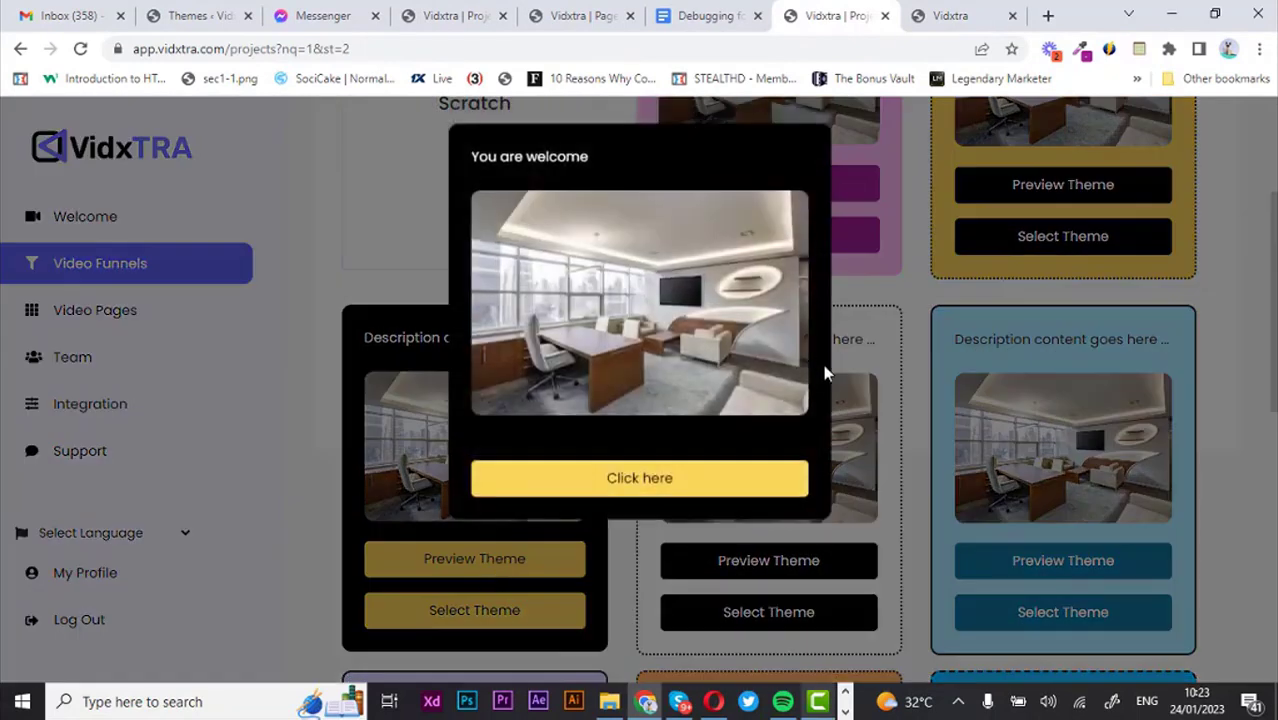
click(620, 477)
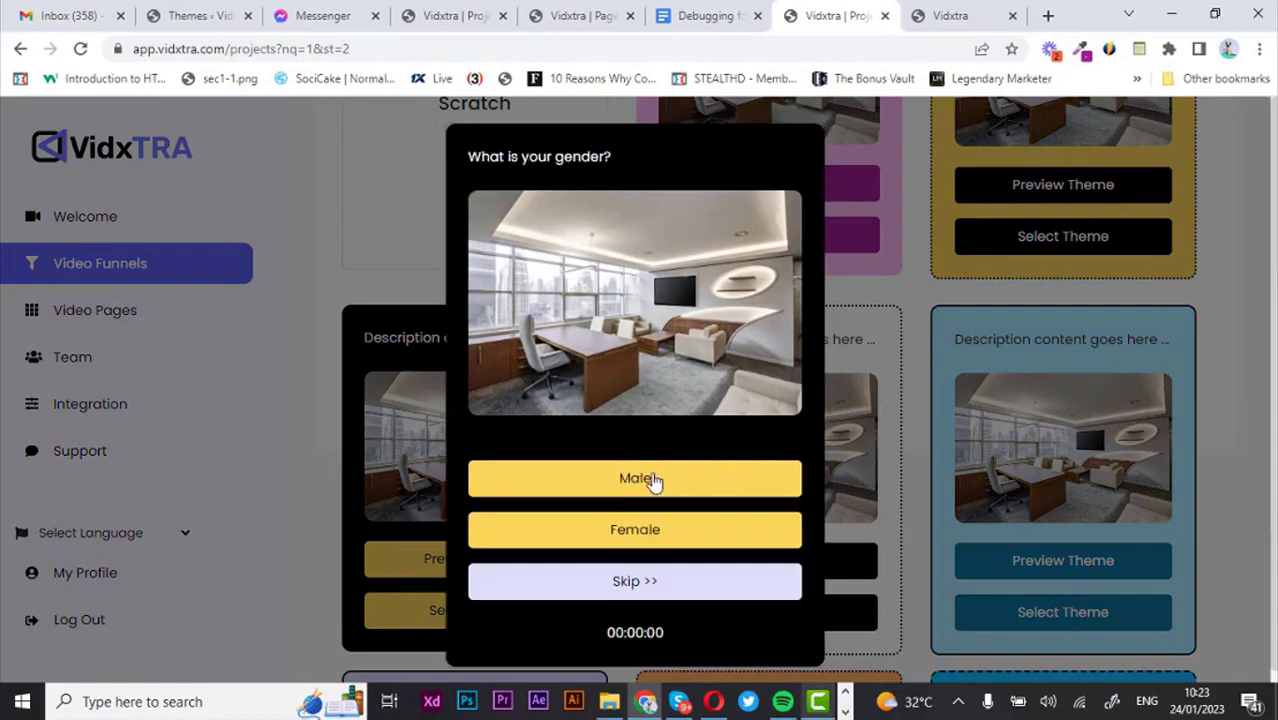
click(653, 481)
click(656, 479)
scroll(585, 385, up, 3)
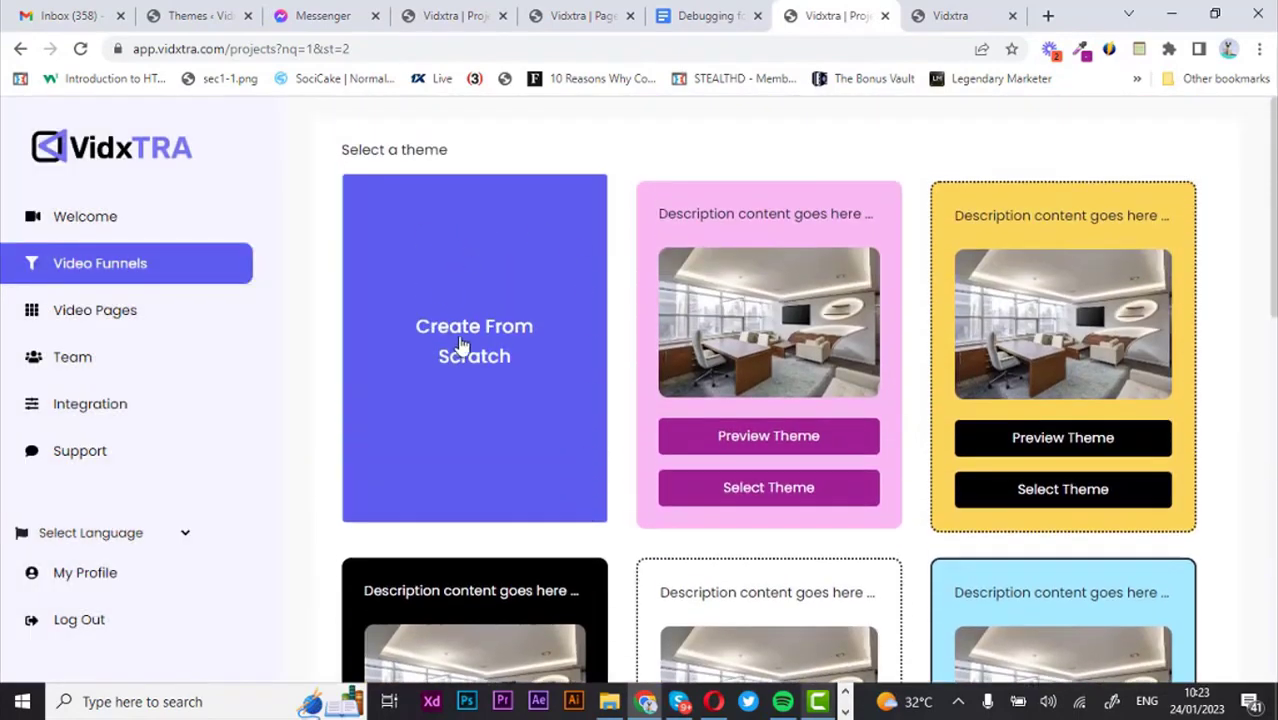
Step: Start a blank funnel, add Lead Form 1 and CTA Window 1, and line them up after Step 1
click(462, 344)
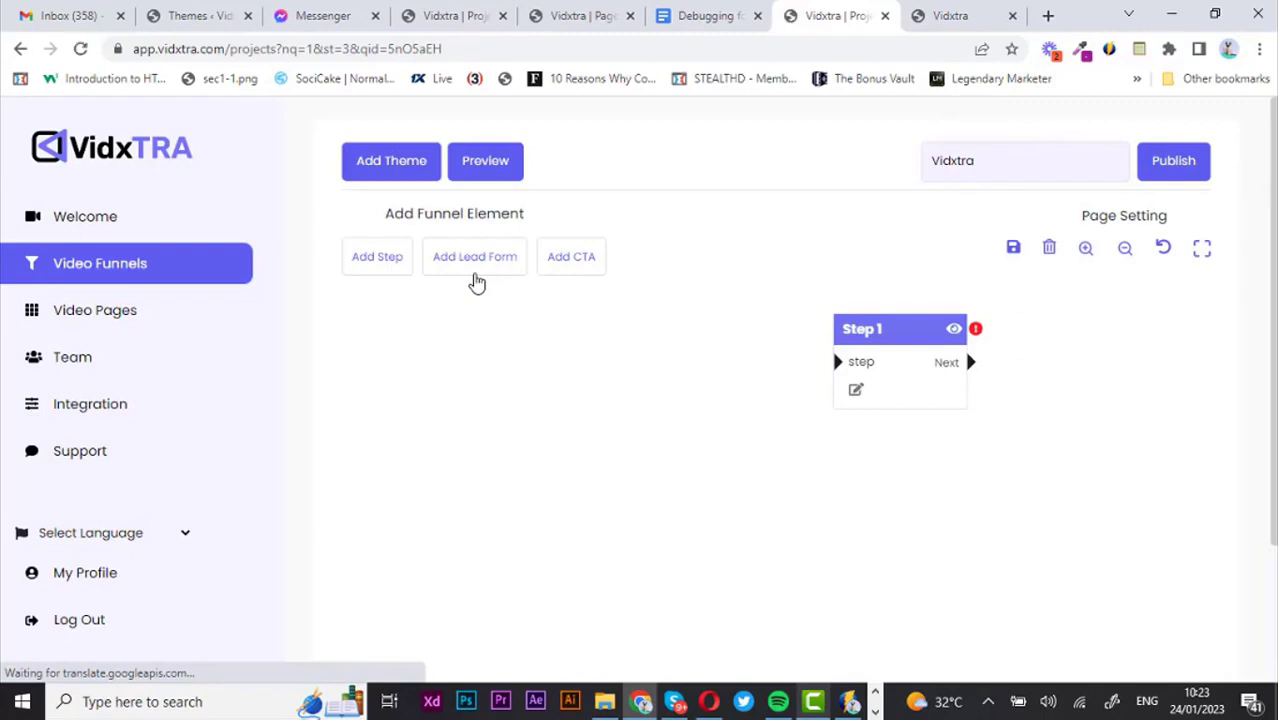
click(477, 276)
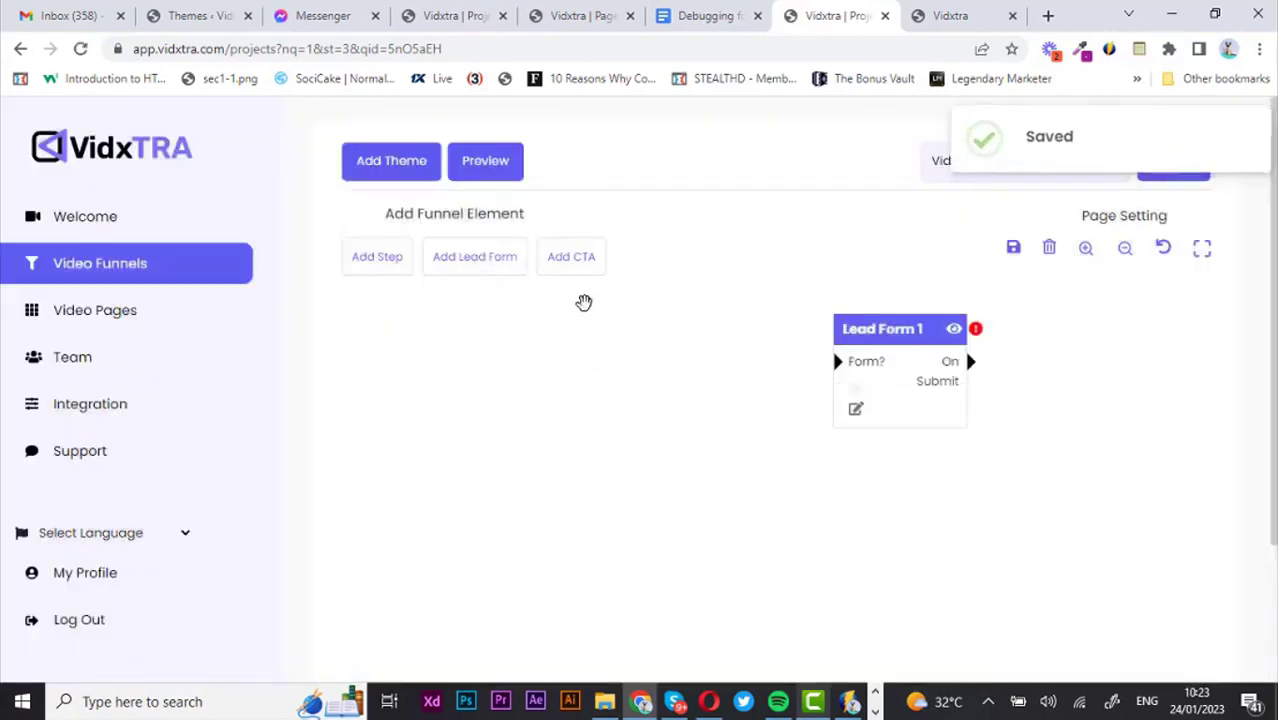
click(574, 276)
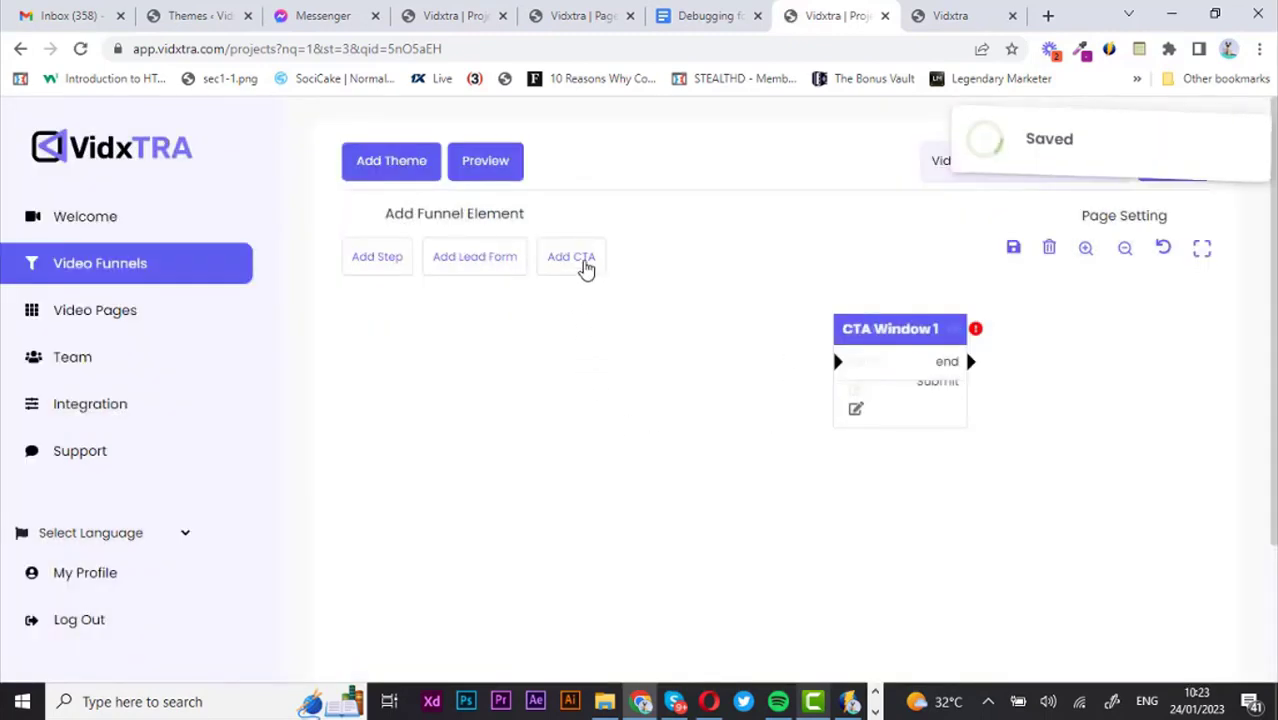
drag(880, 333, 1036, 366)
drag(876, 366, 888, 476)
drag(857, 342, 429, 389)
drag(888, 460, 658, 378)
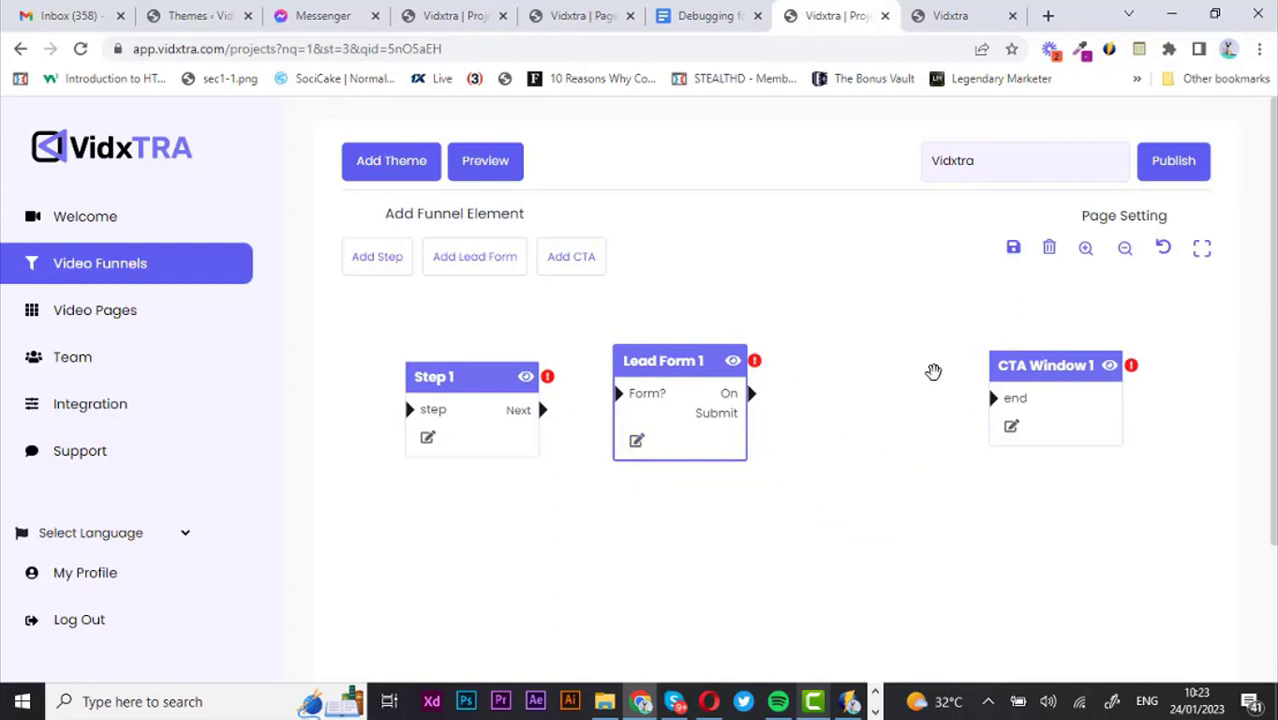
drag(1030, 372, 865, 366)
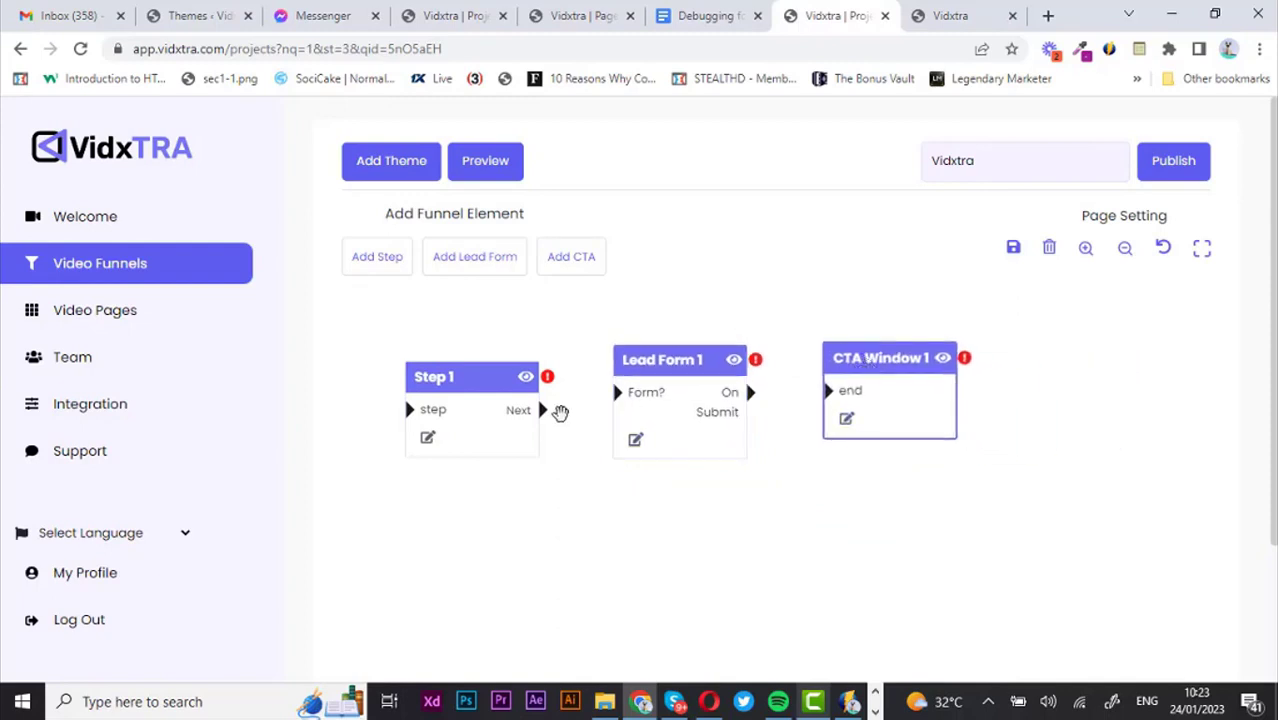
Step: Connect Step 1 to Lead Form 1 and its submission to CTA Window 1, then select Step 1
drag(546, 418, 613, 392)
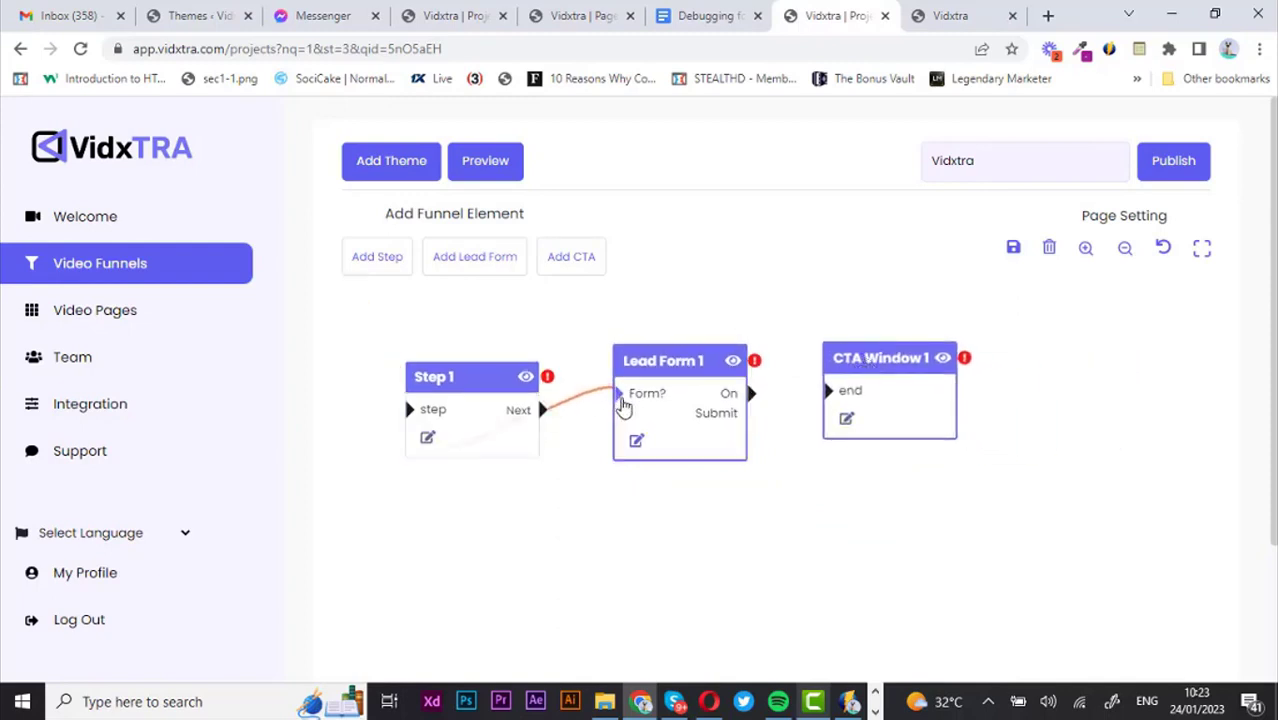
drag(755, 398, 832, 404)
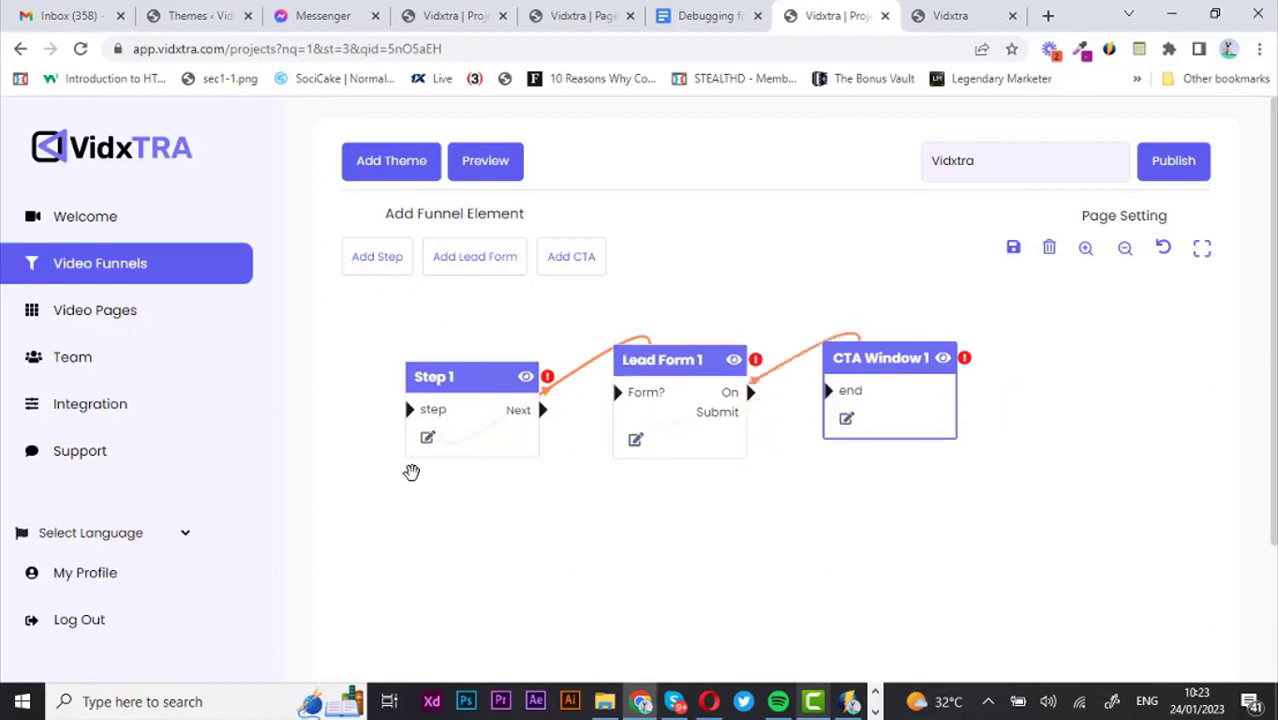
click(445, 450)
Step: Replace the Step 1 question with 'Win A Copy Of Vidxtra When You SignUp Today'
click(428, 441)
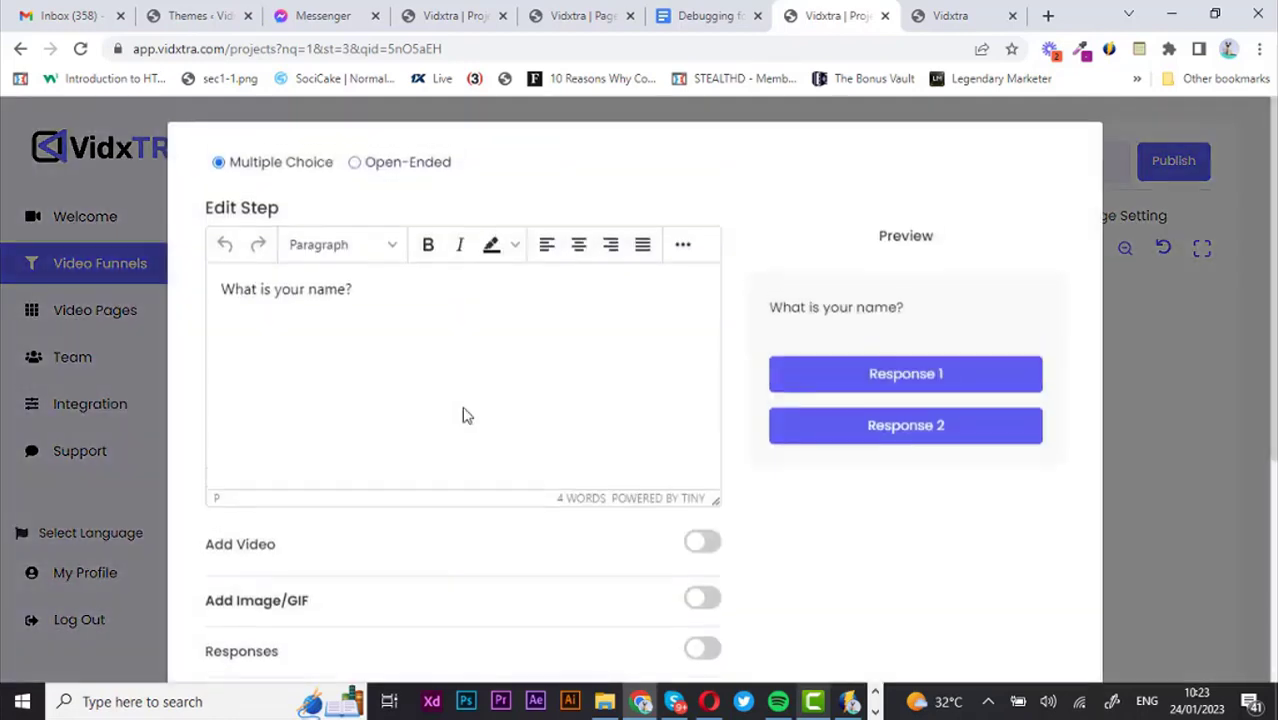
triple_click(345, 294)
text(Win A)
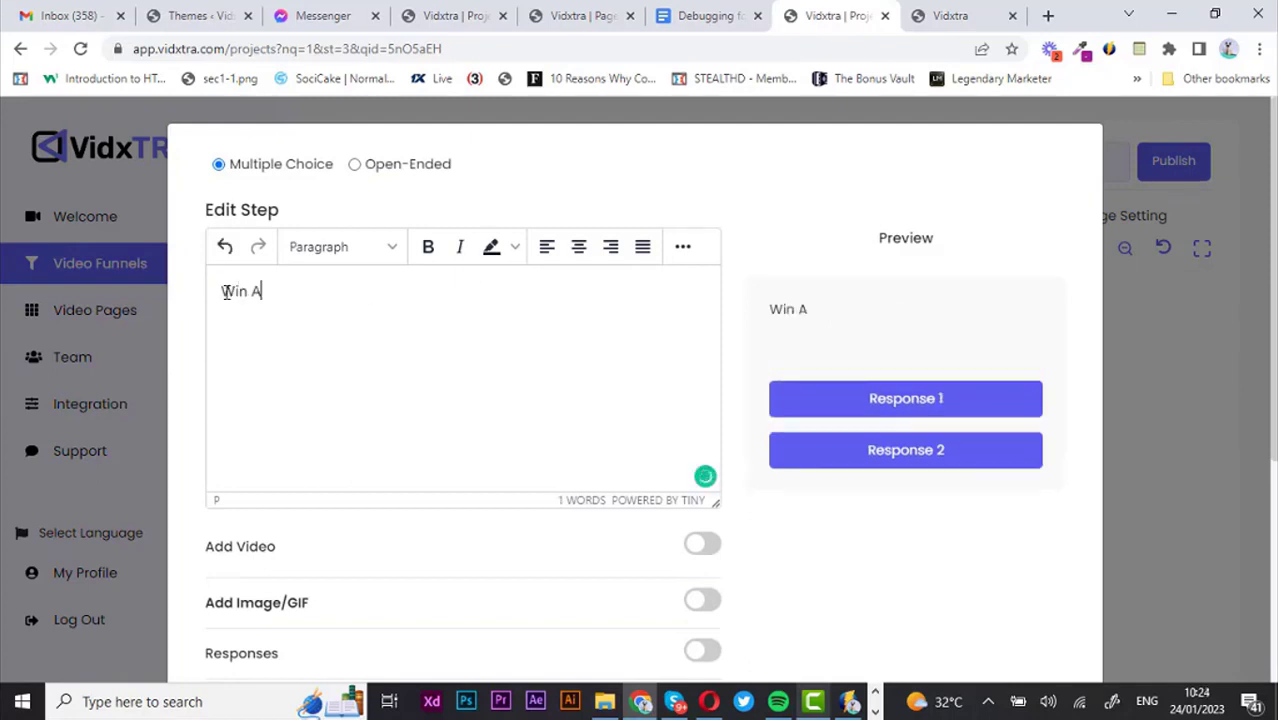
text( Copy Of Vid)
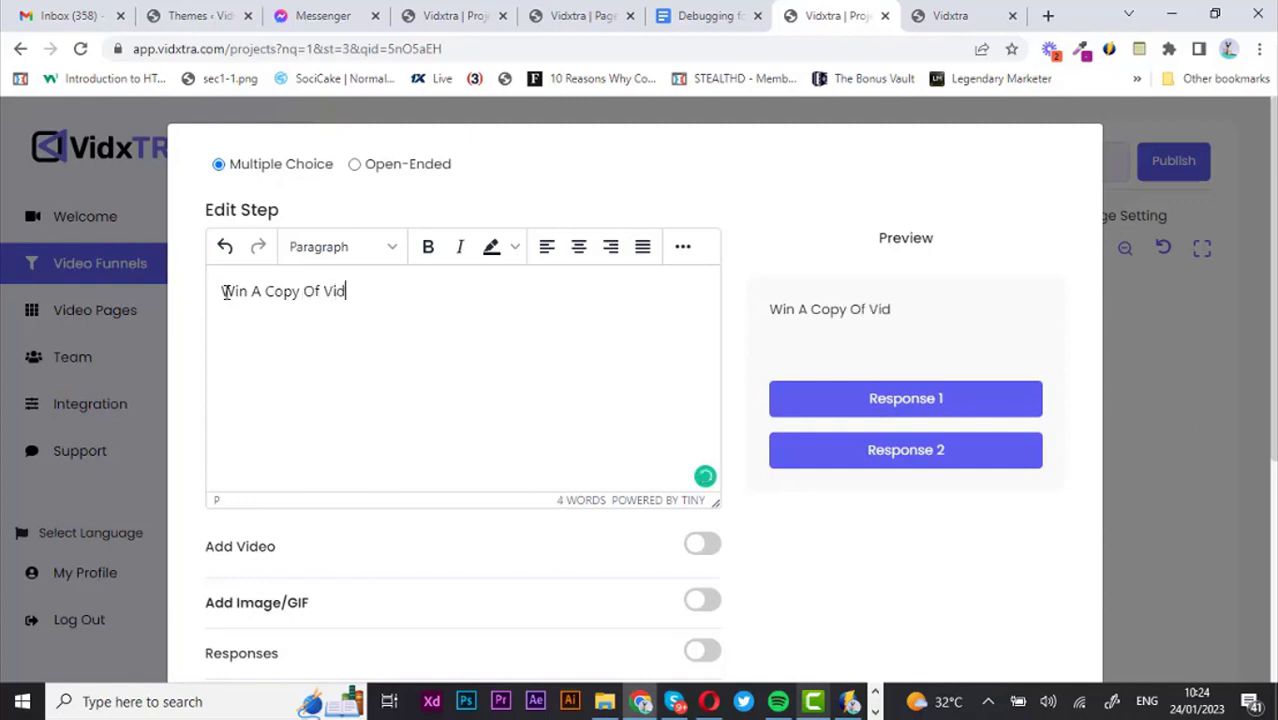
text(xtra When You sign)
key(BackSpace)
key(BackSpace)
key(BackSpace)
text(ignU)
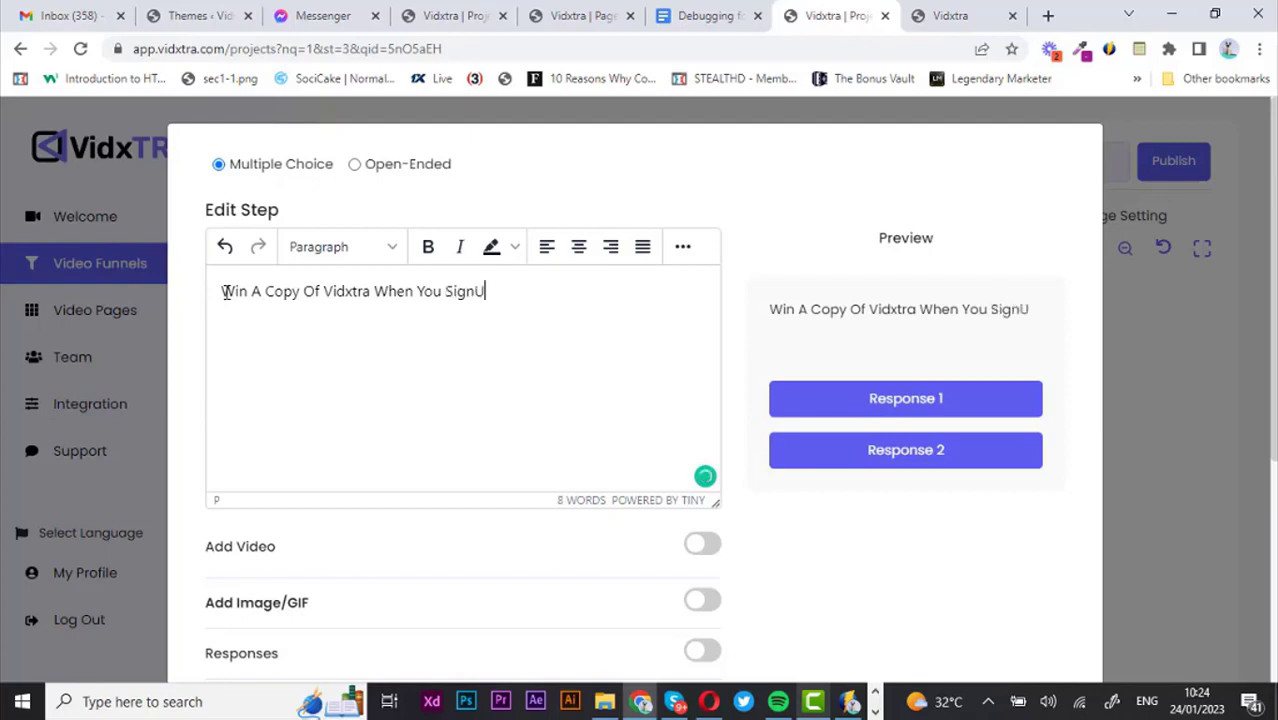
text(p Today)
Step: Format the step heading line as bold Heading 4
shift+click(226, 291)
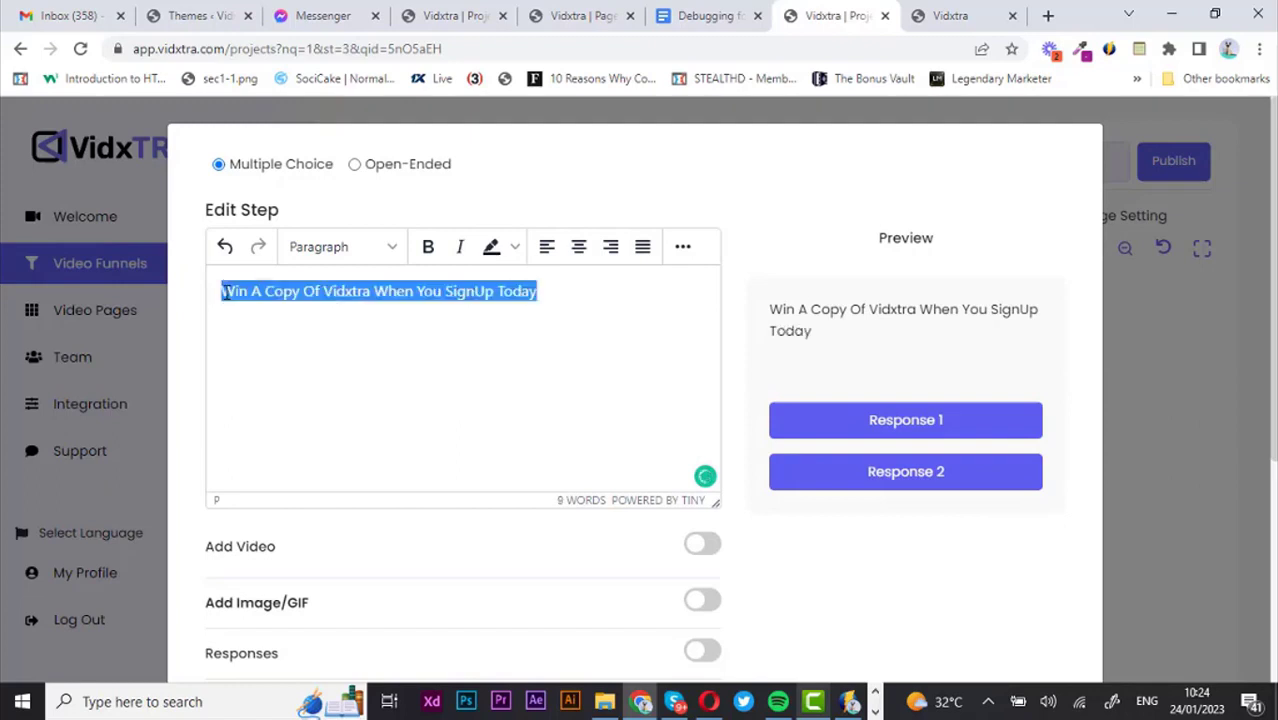
click(322, 252)
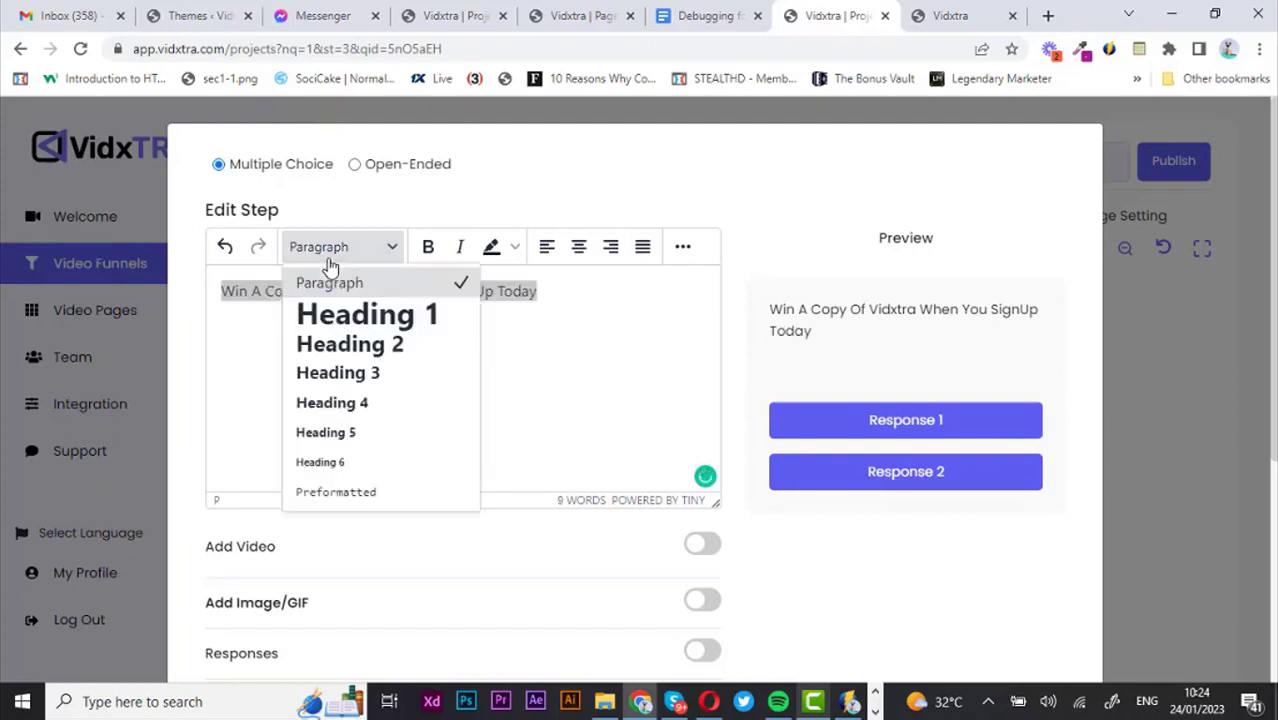
click(342, 432)
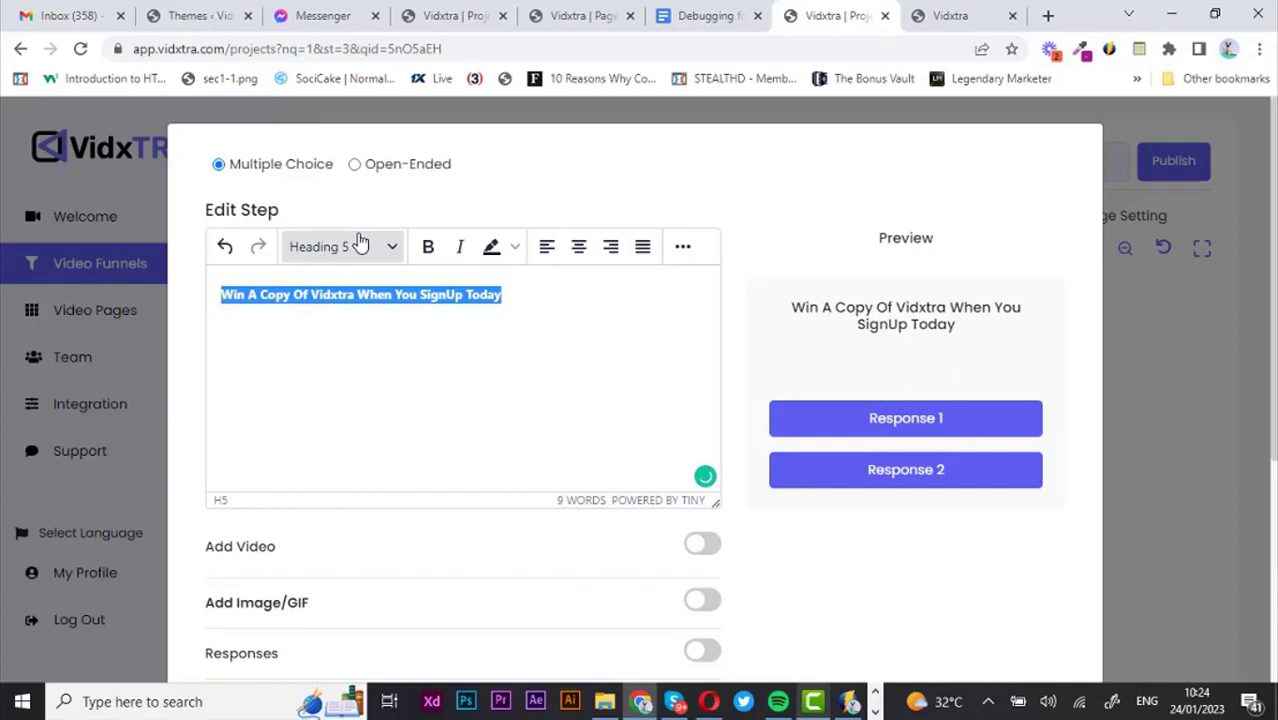
click(357, 246)
click(360, 403)
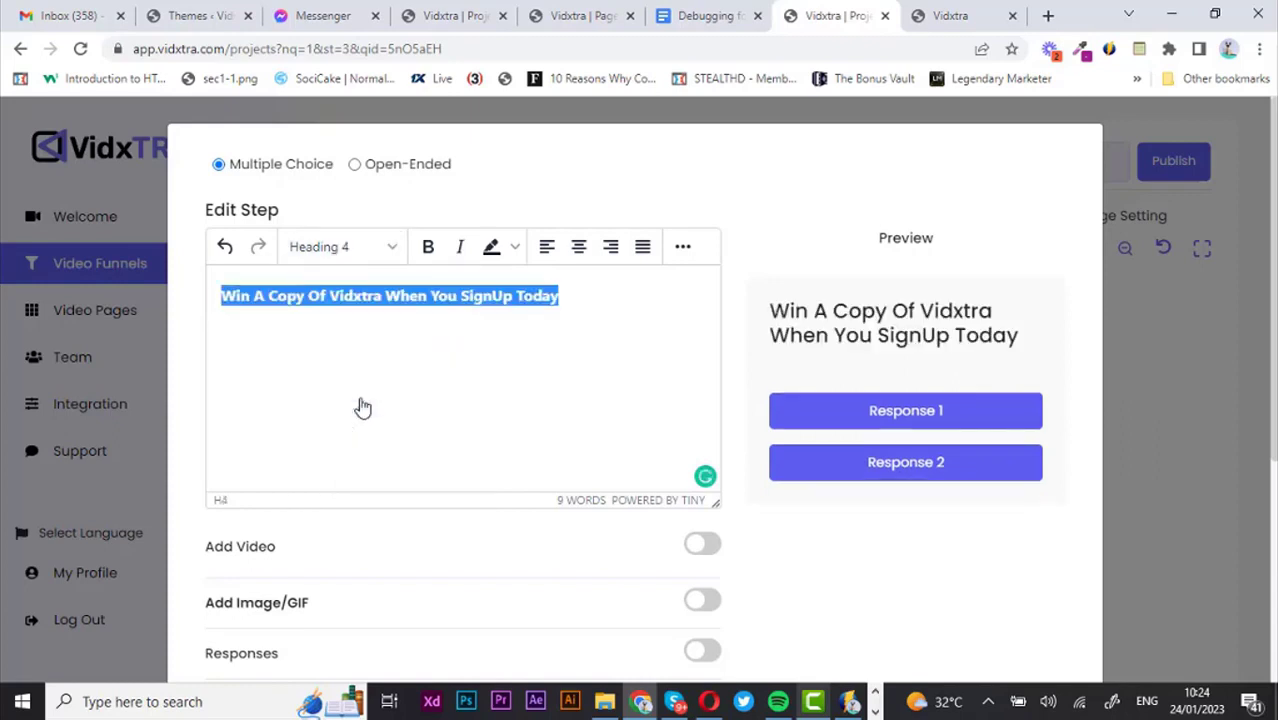
click(448, 358)
triple_click(420, 296)
click(433, 256)
click(585, 397)
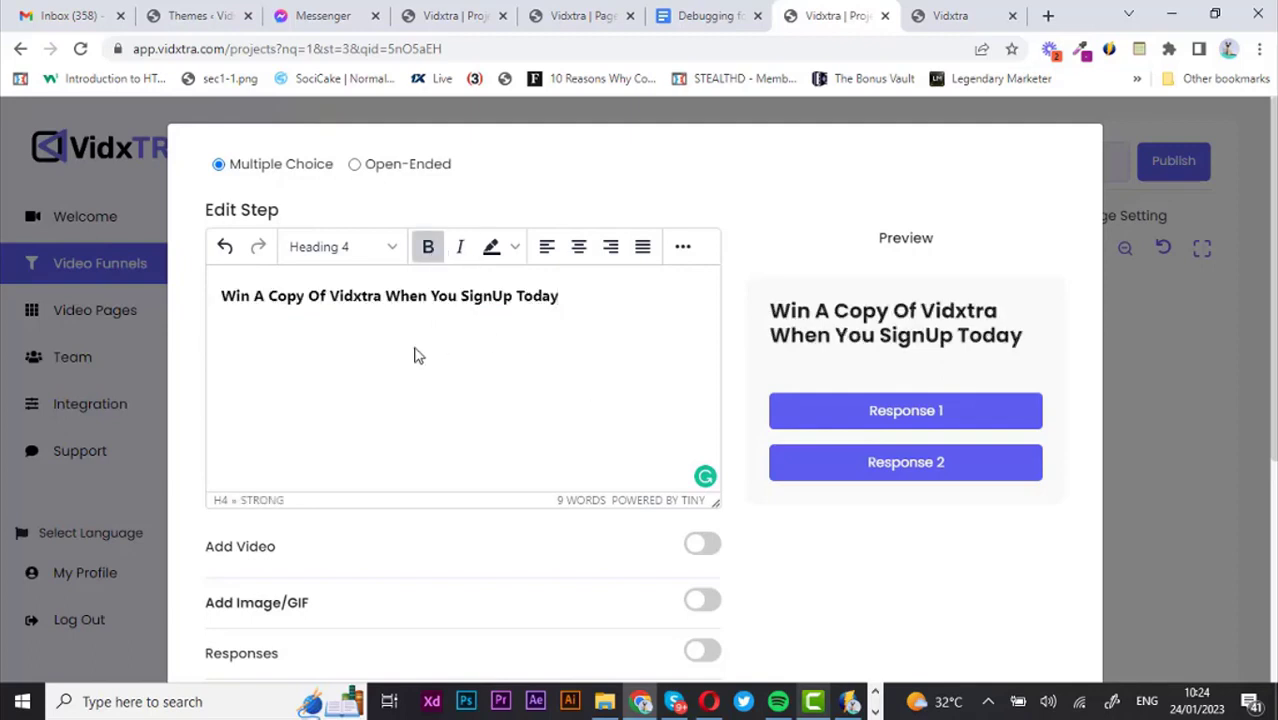
Step: Highlight 'When You SignUp Today' in light yellow
drag(385, 296, 582, 314)
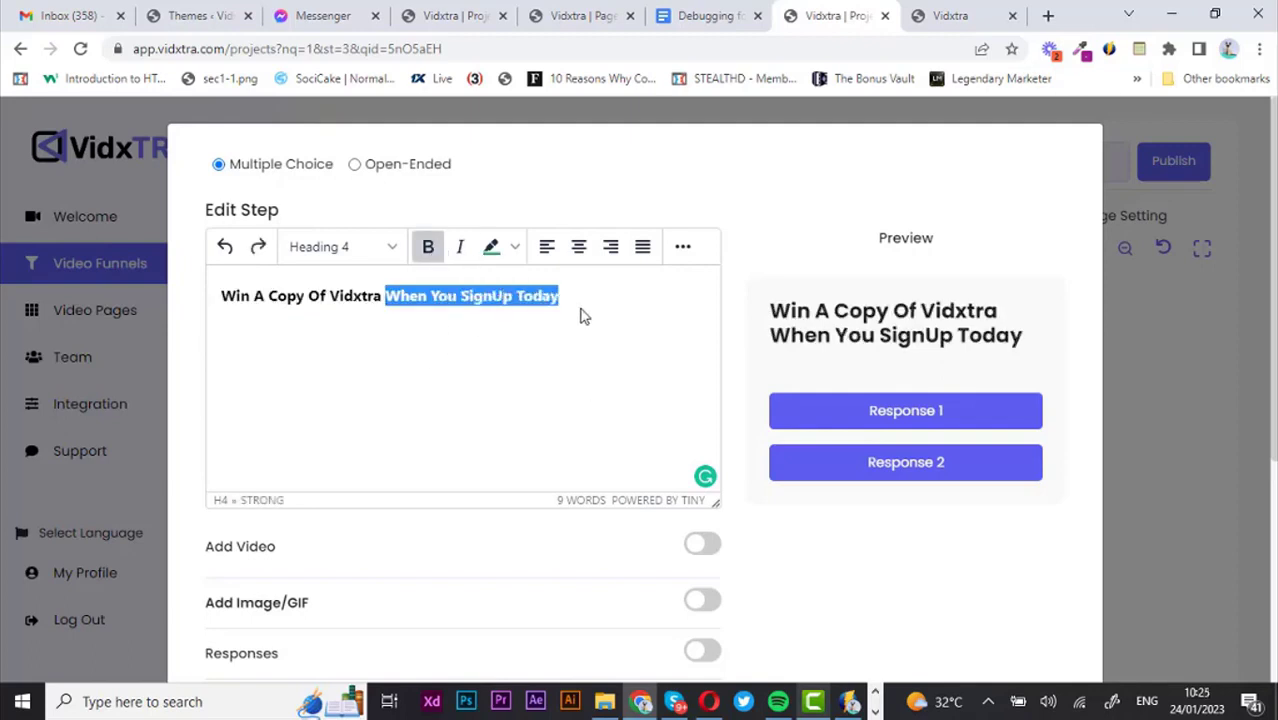
click(515, 248)
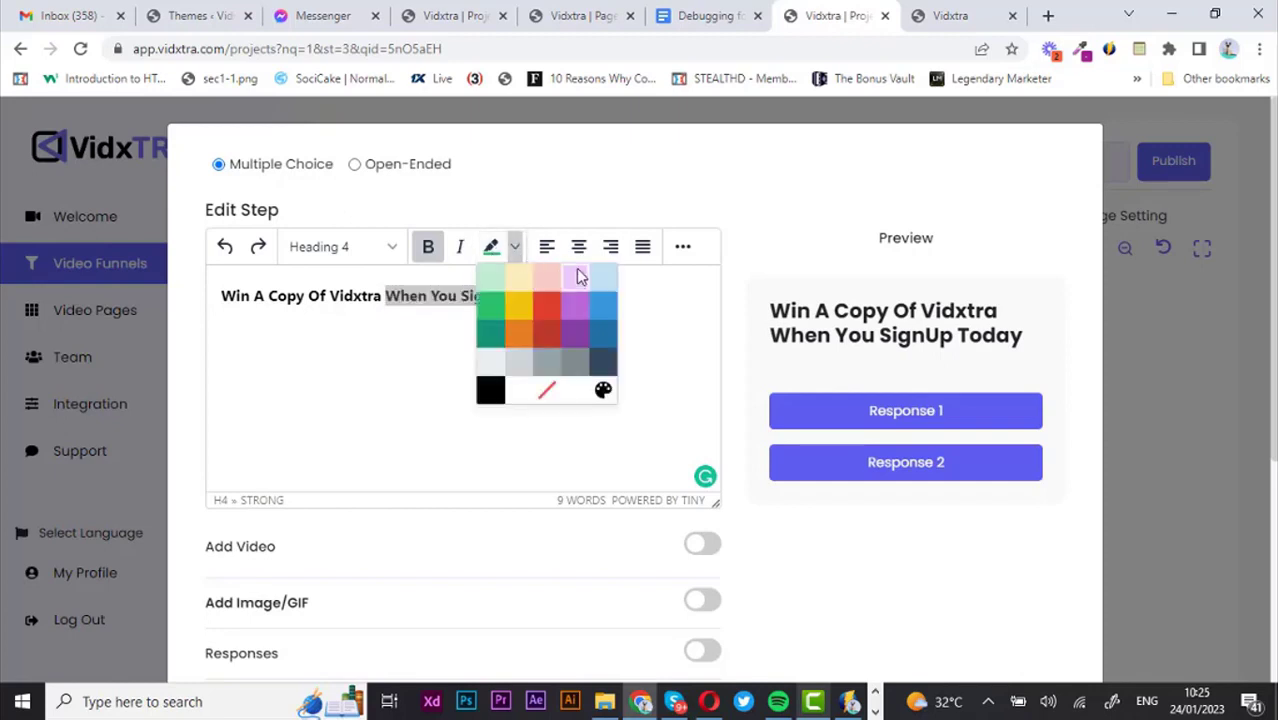
click(523, 276)
click(507, 408)
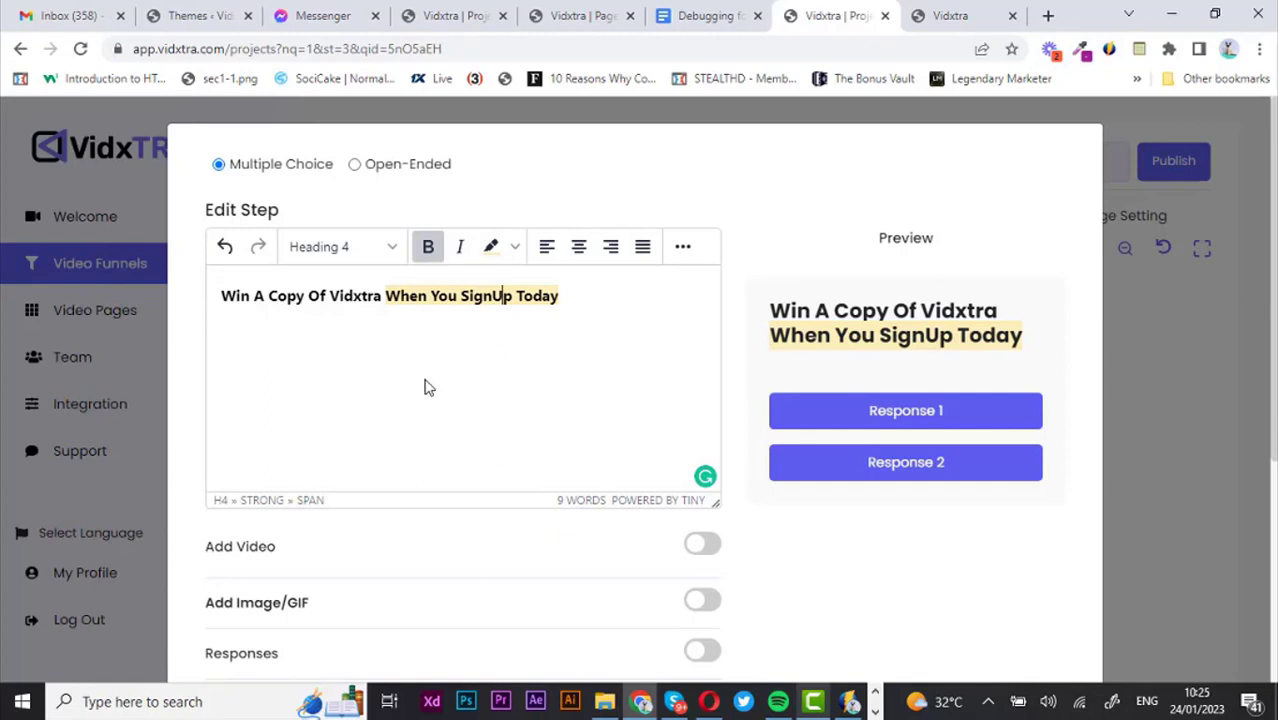
scroll(730, 399, down, 2)
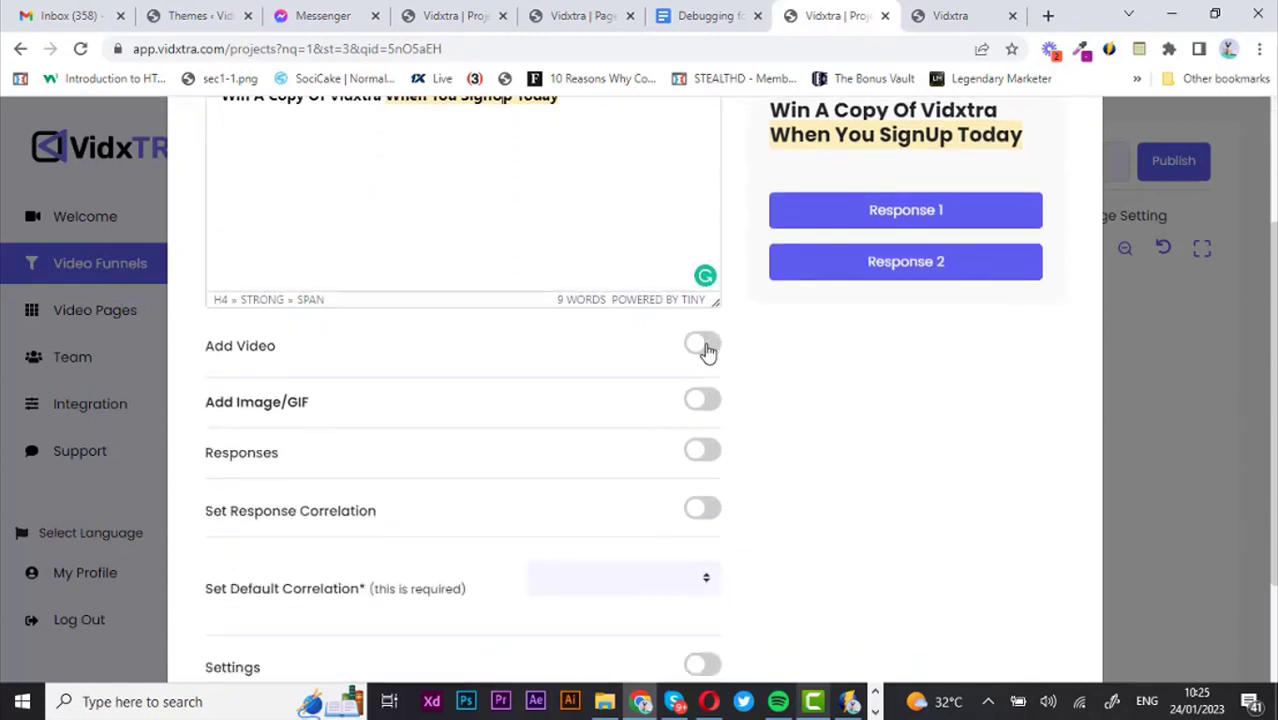
Step: Paste the YouTube demo link into the step's video section, then switch that section back off
click(703, 346)
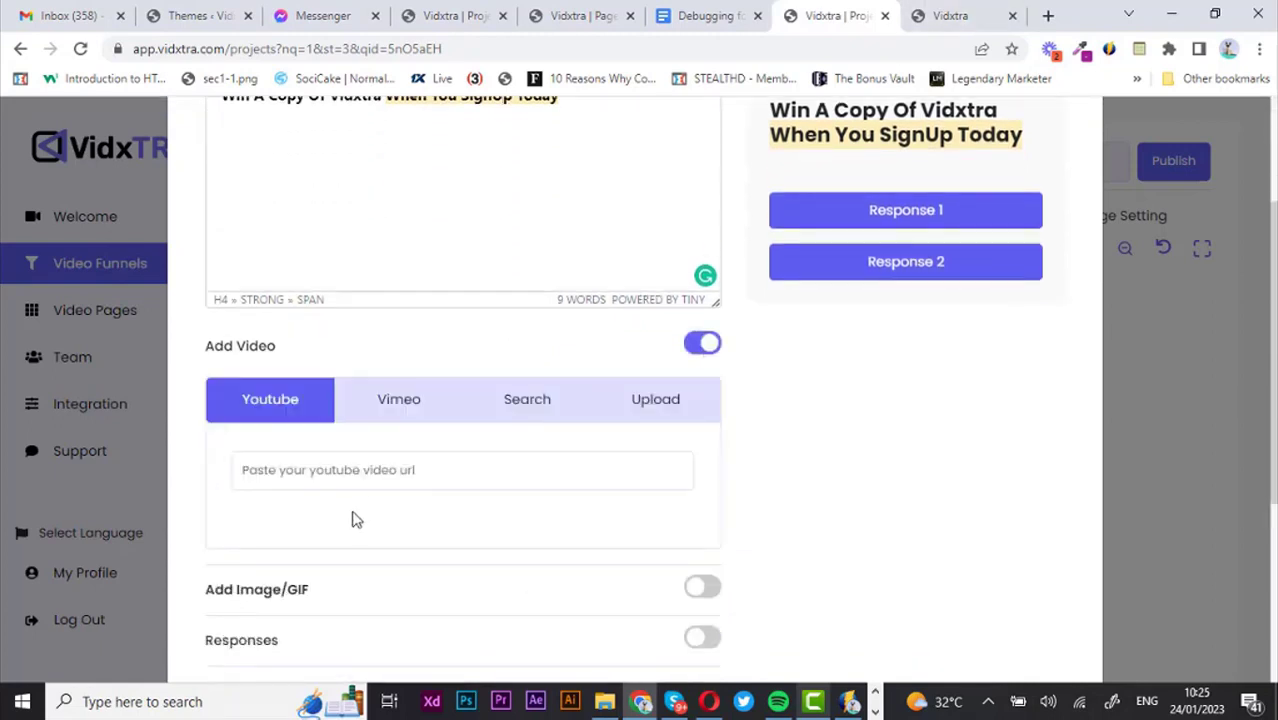
click(355, 473)
text(https://www.youtube.com/embed/Hb57s5foYBY)
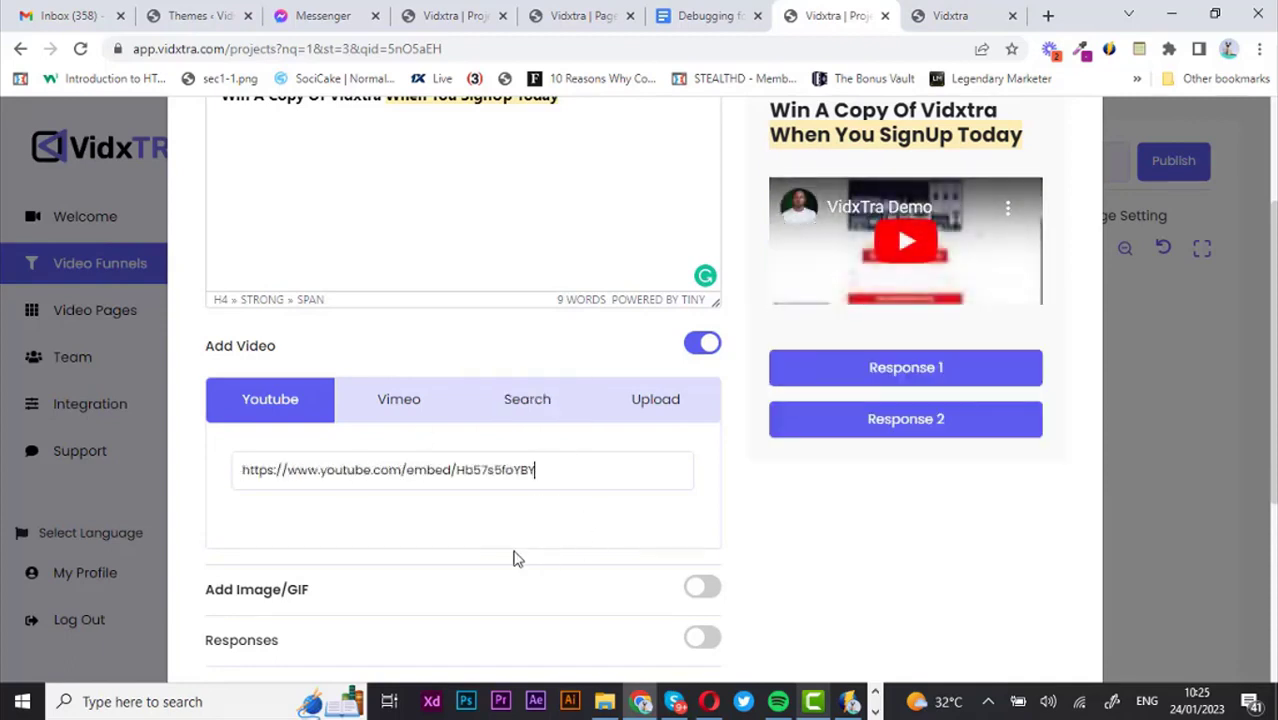
scroll(515, 545, down, 1)
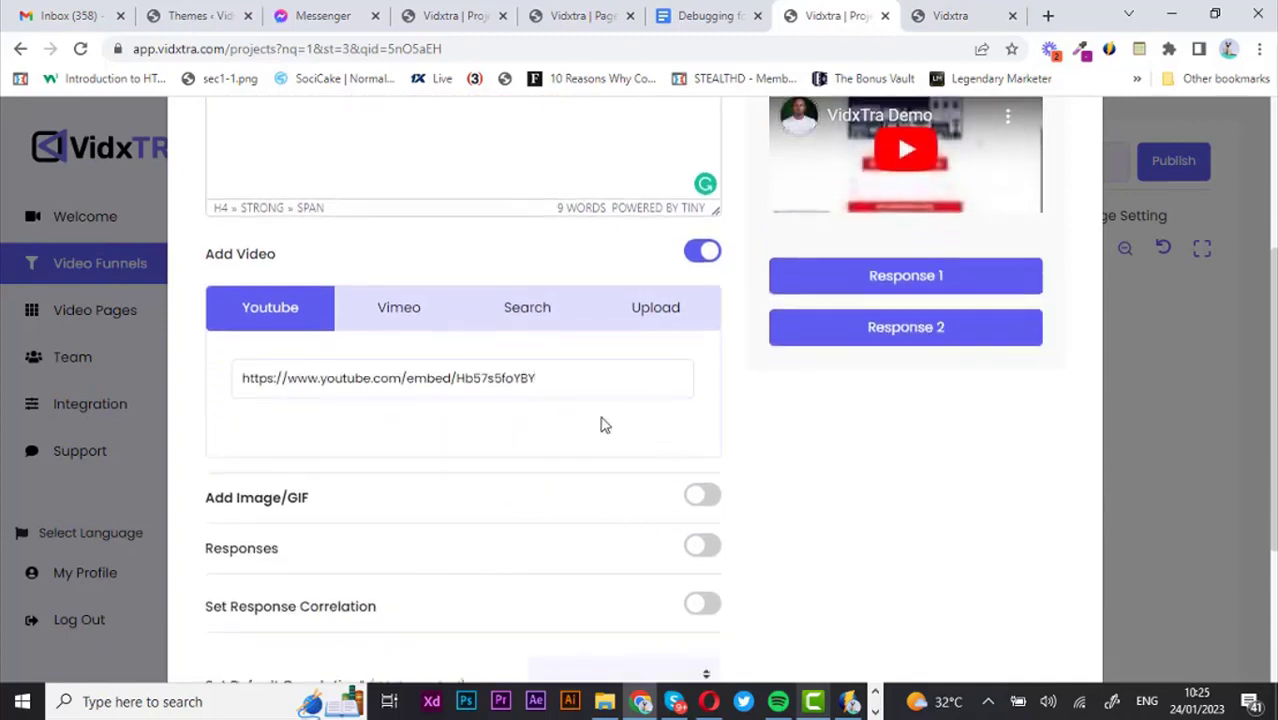
click(700, 251)
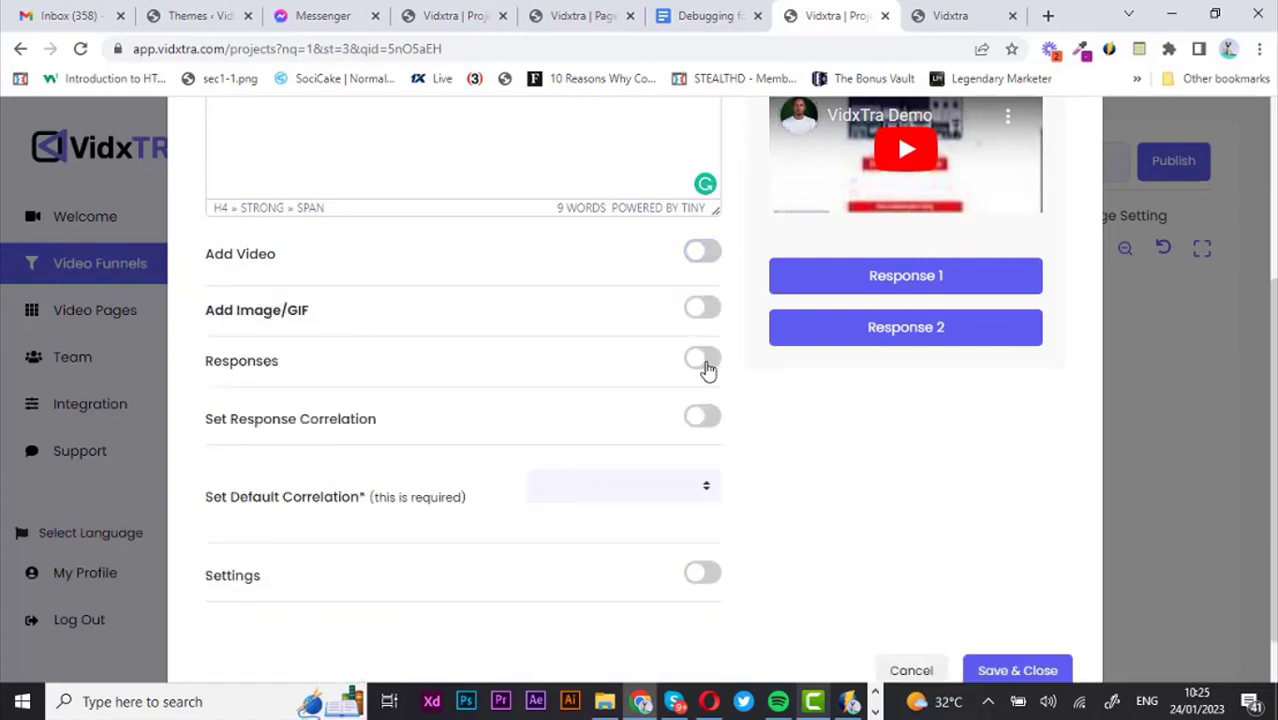
Step: Enable responses and rename them 'Sign Up' and 'Watch A Demo'
click(703, 362)
triple_click(346, 425)
text(S)
key(BackSpace)
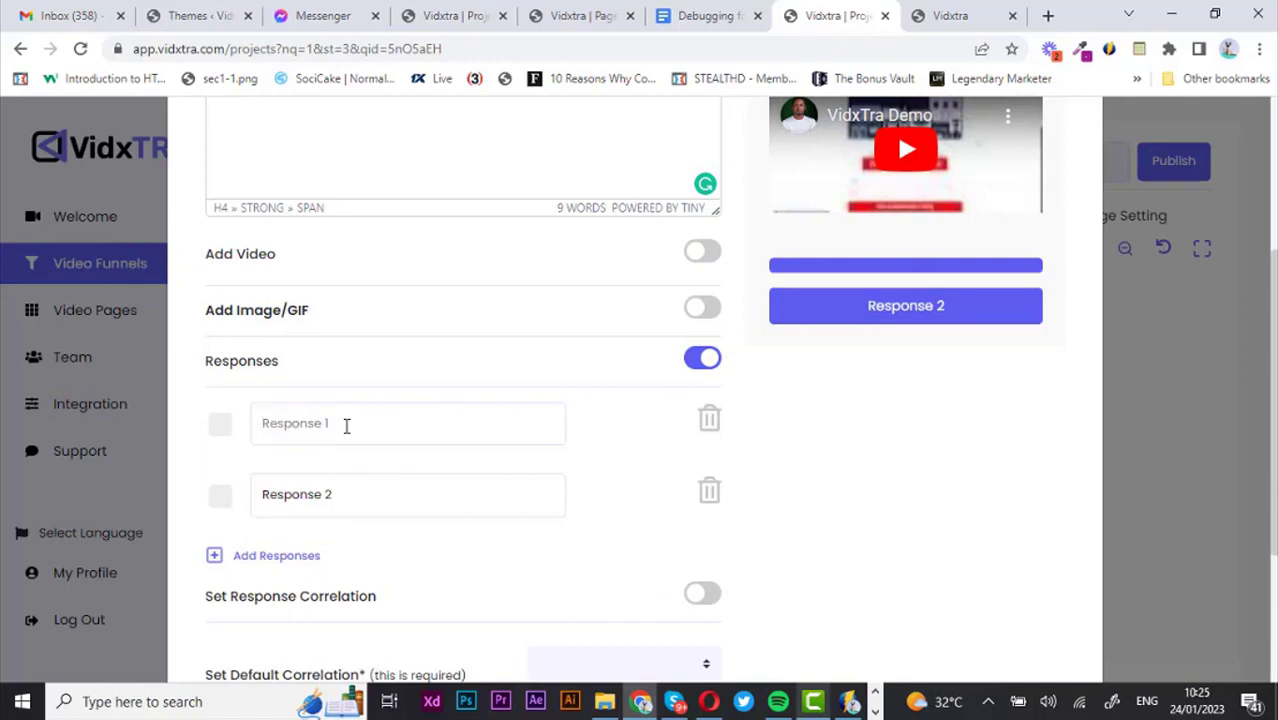
text(Sig)
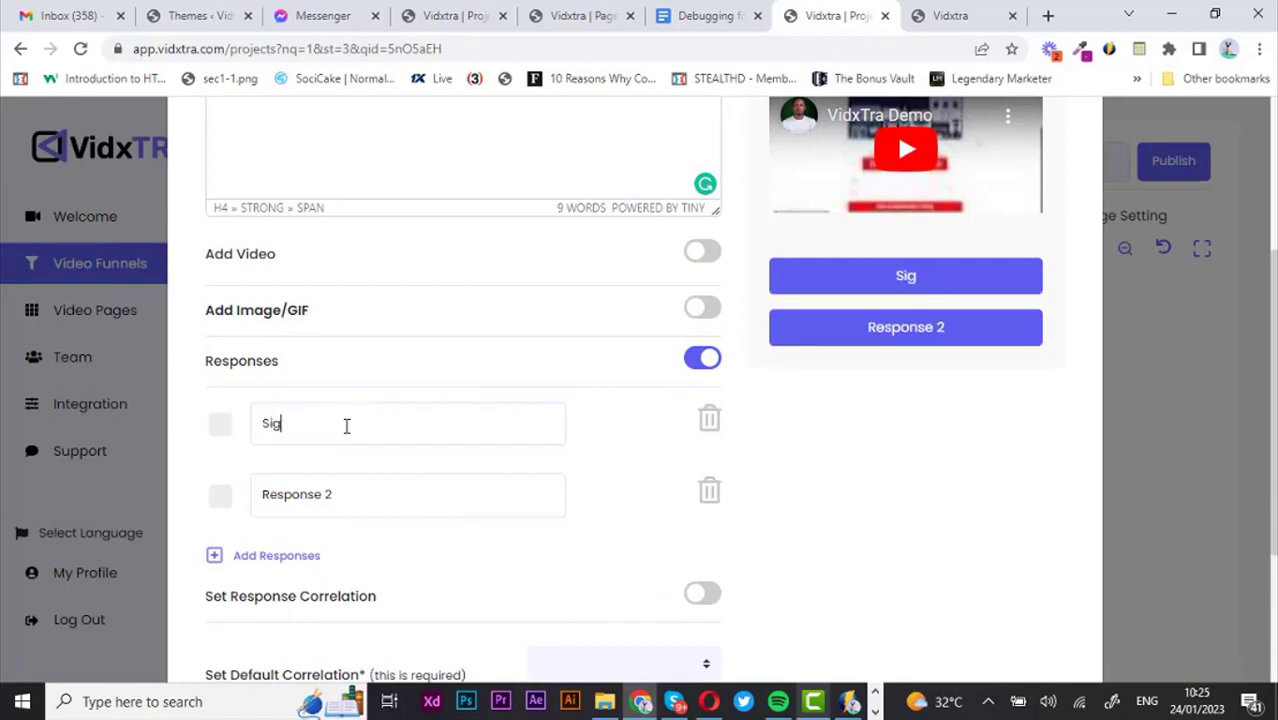
text(n Up)
double_click(307, 493)
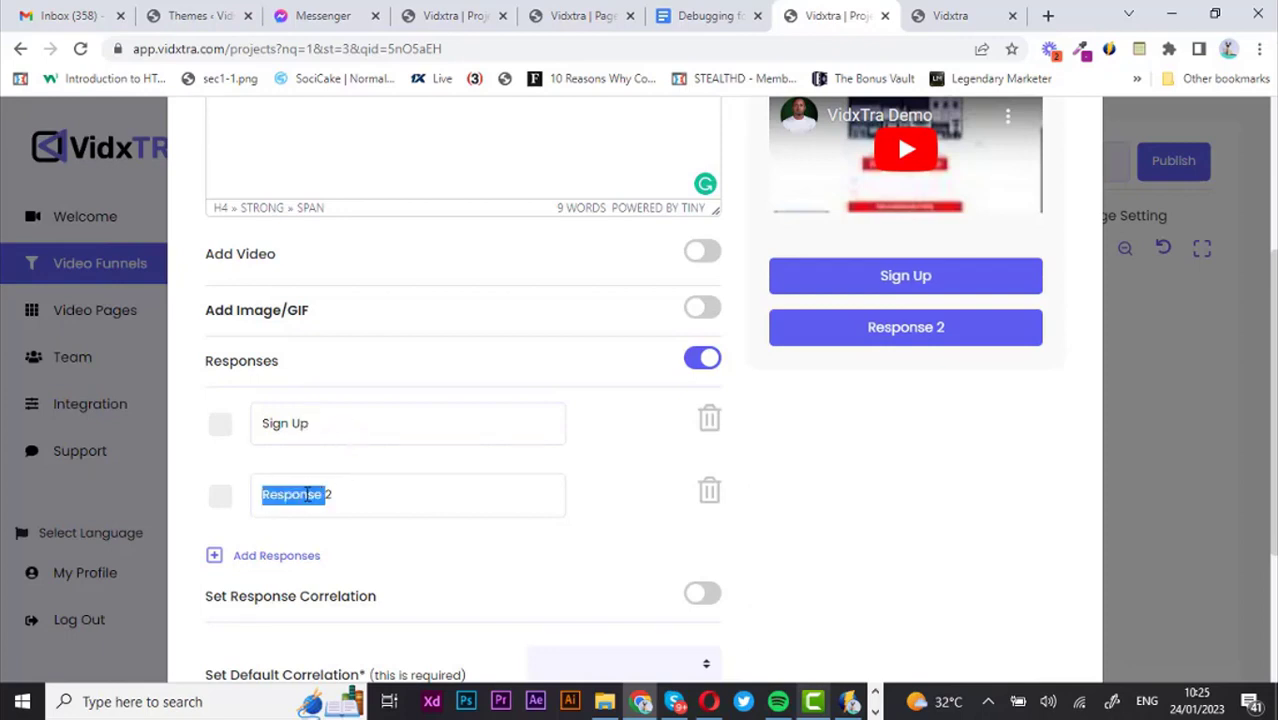
text(W)
key(BackSpace)
text(Watch A)
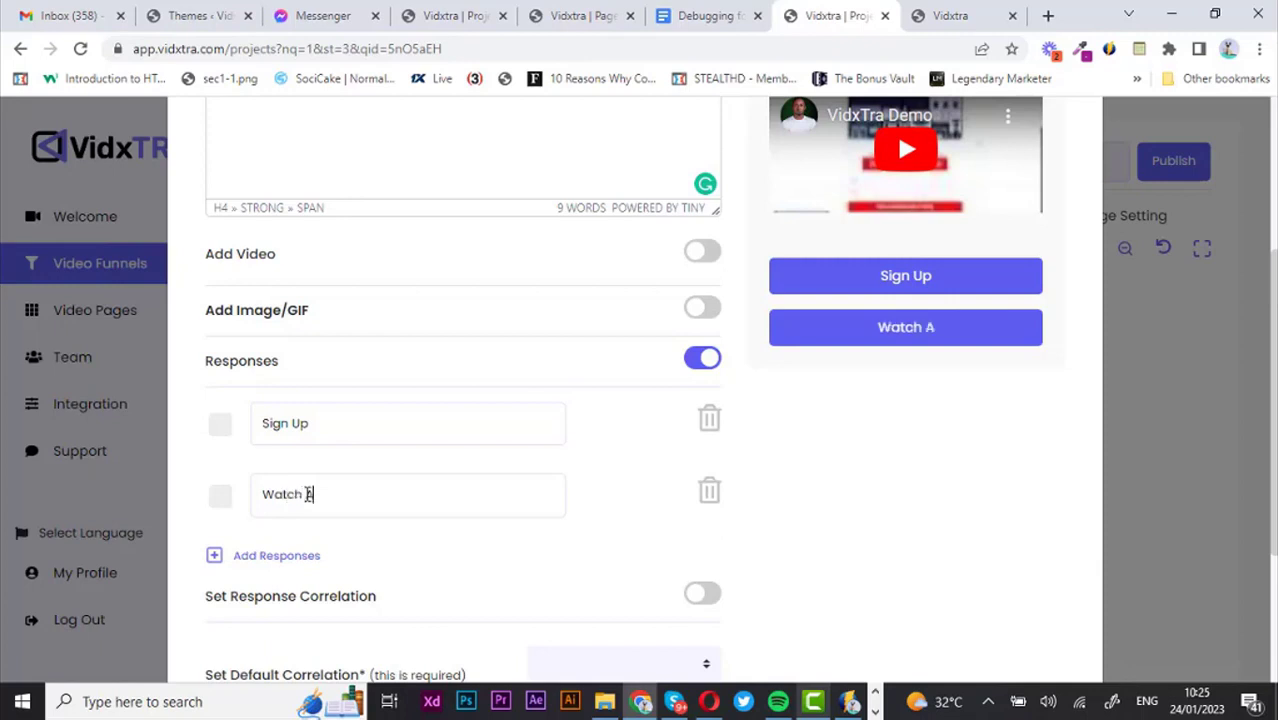
text( Demo)
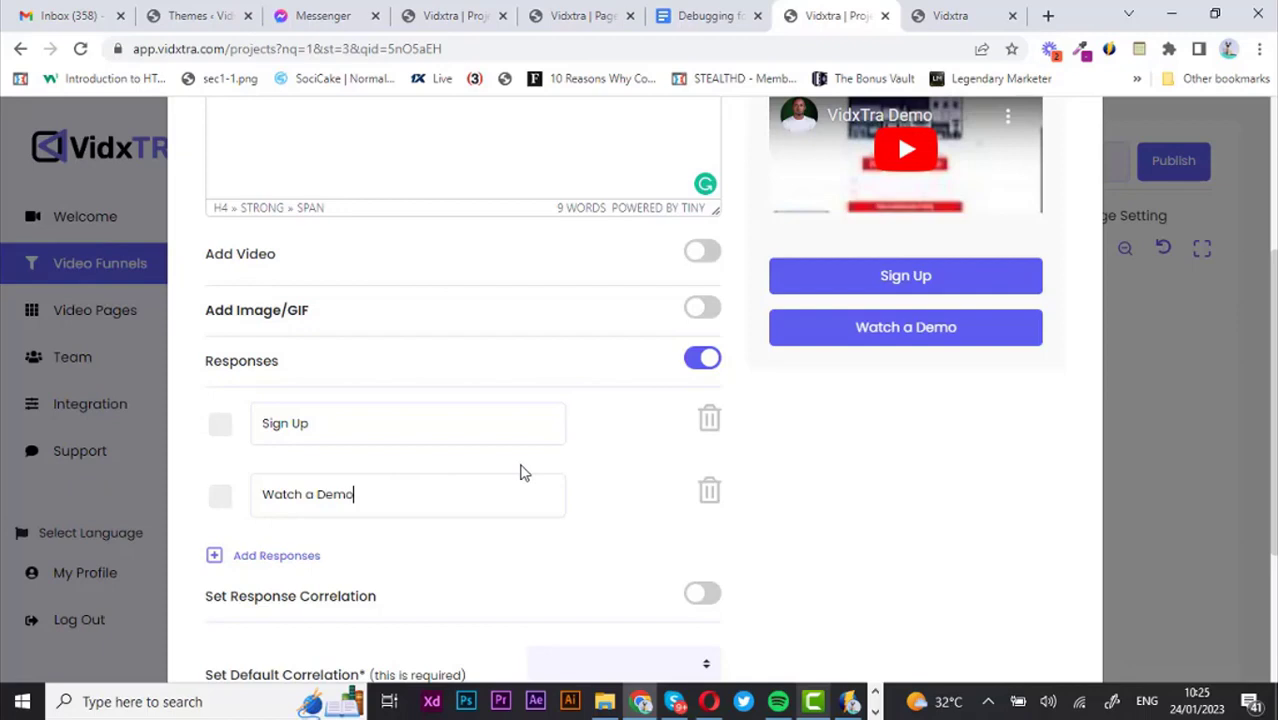
Step: Set the step's default correlation to Lead Form 1 and save the step
scroll(520, 473, up, 1)
scroll(820, 520, up, 3)
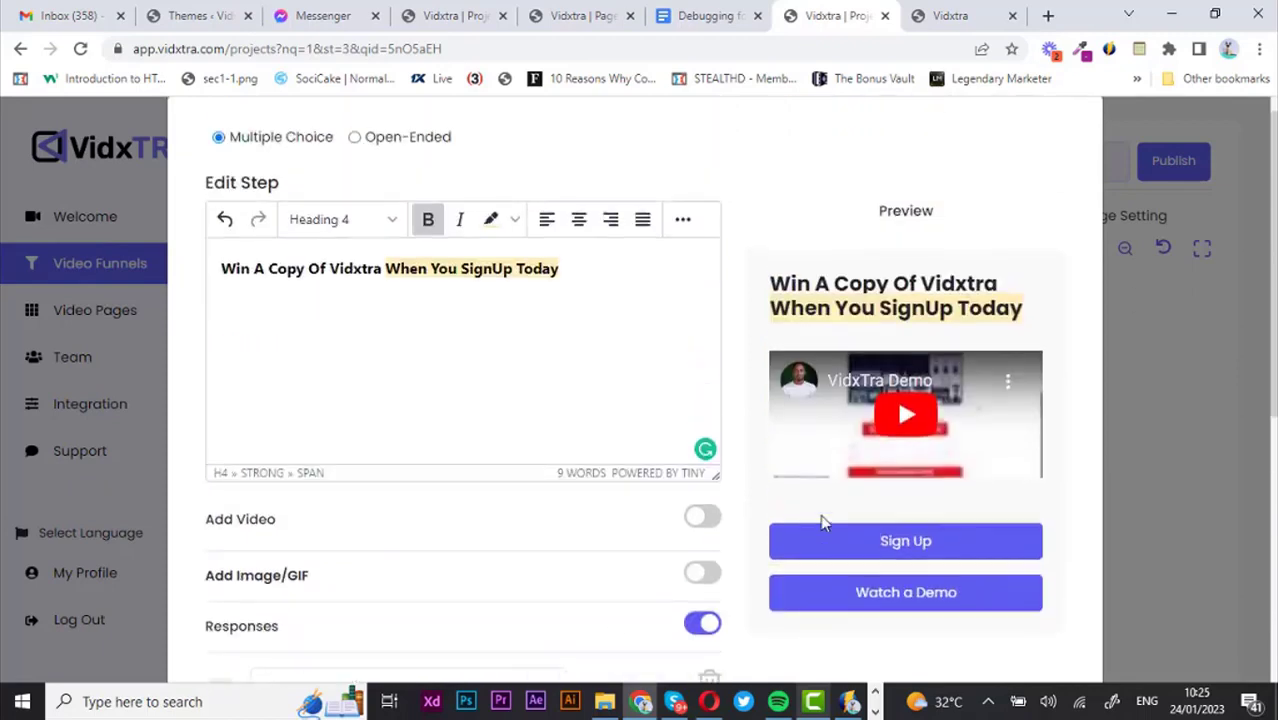
scroll(820, 520, down, 5)
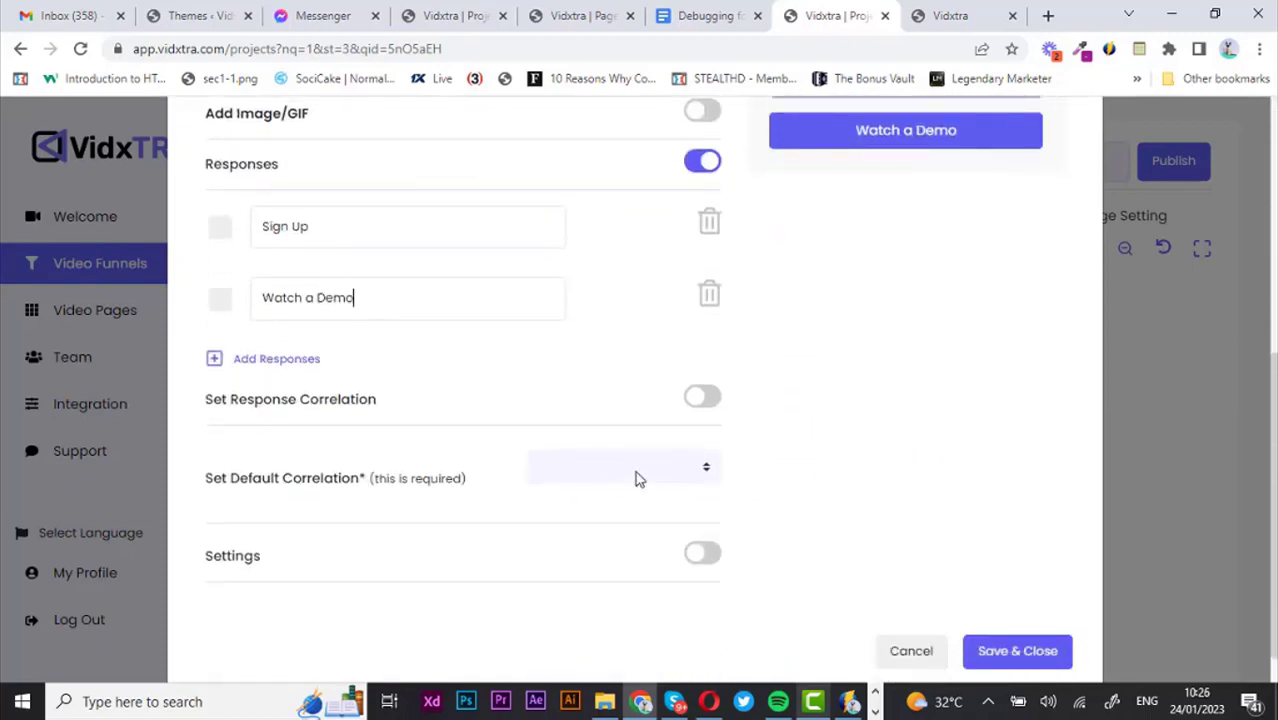
click(614, 470)
click(591, 514)
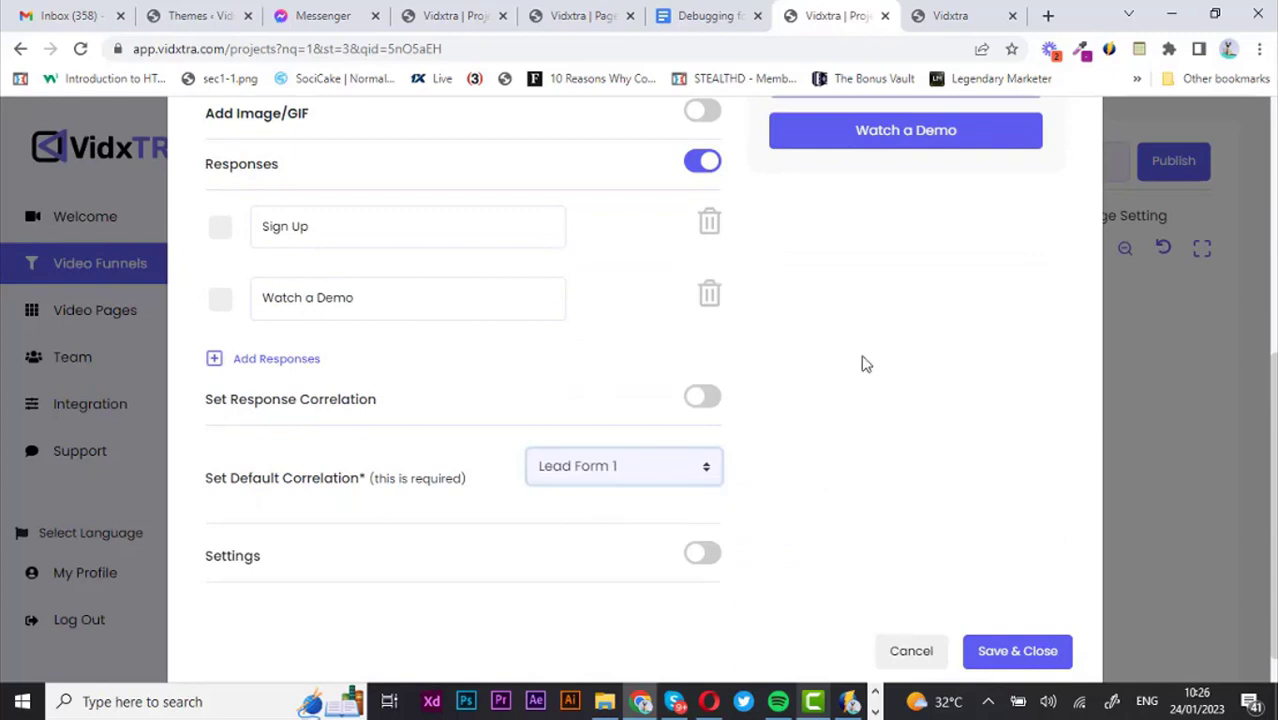
scroll(866, 364, up, 5)
scroll(866, 364, down, 4)
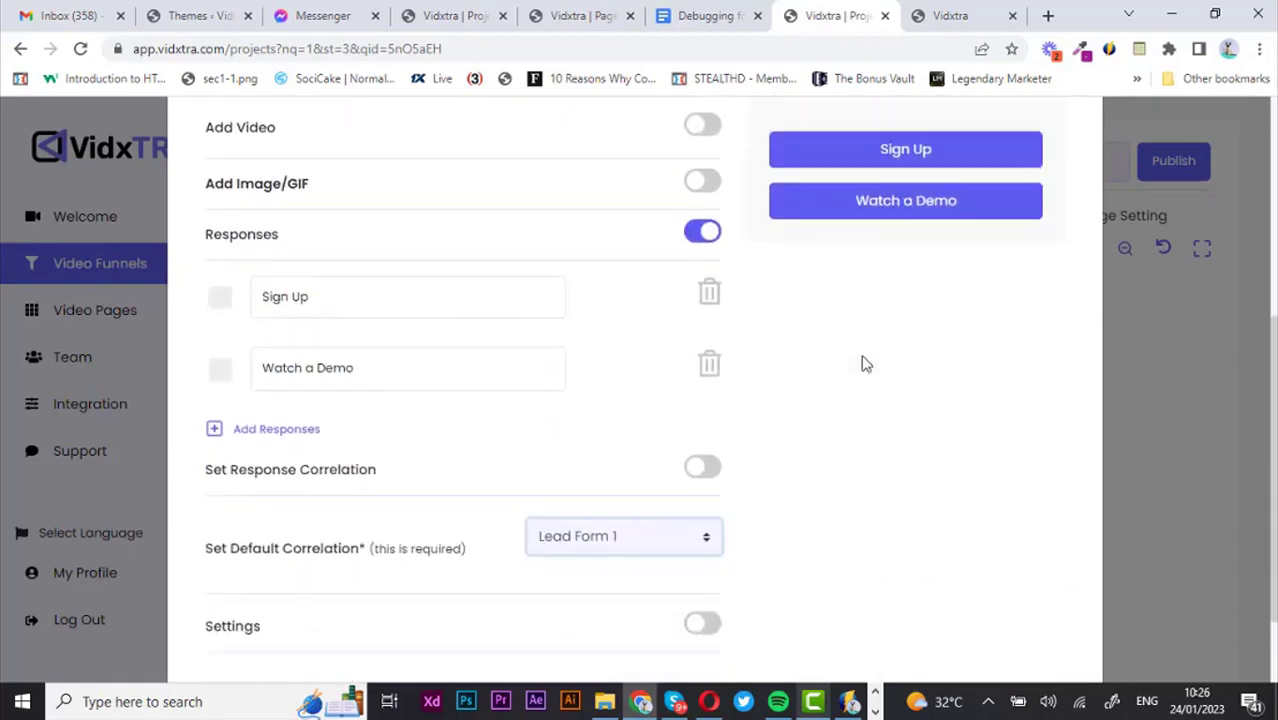
scroll(866, 364, down, 1)
click(1004, 610)
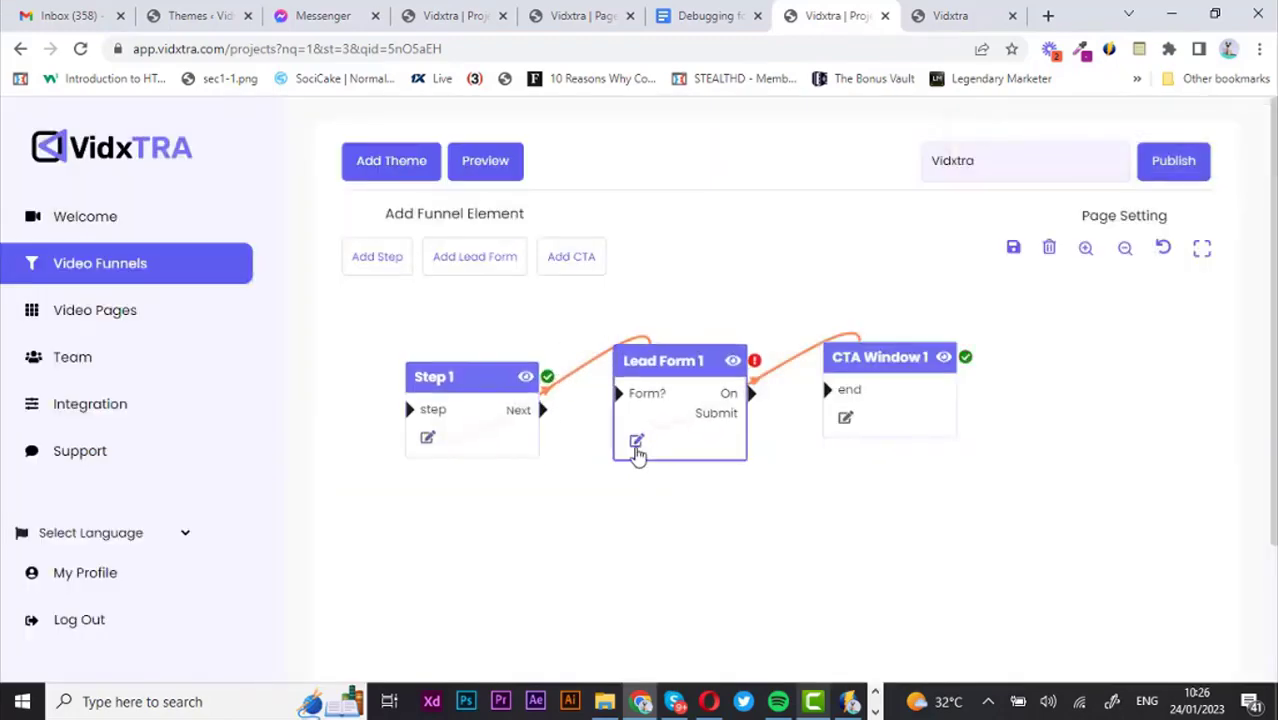
Step: Turn on Lead Form 1's heading and format it as Heading 4
click(637, 444)
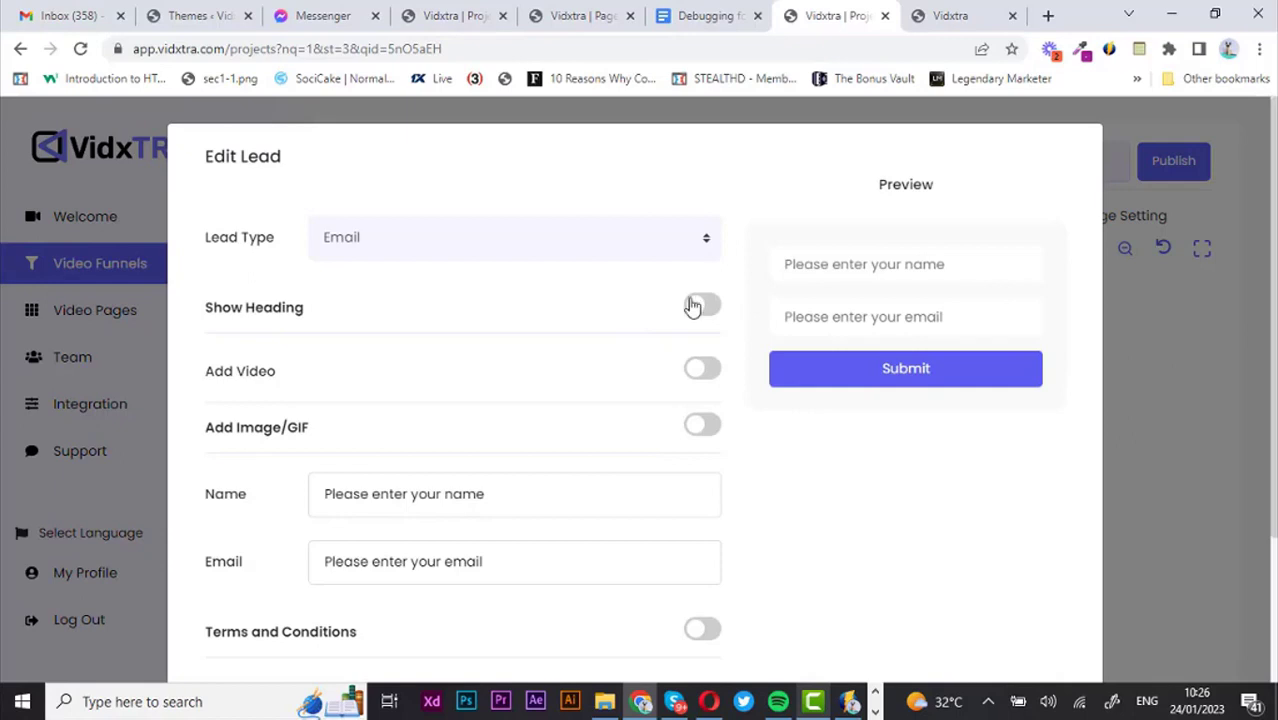
click(699, 307)
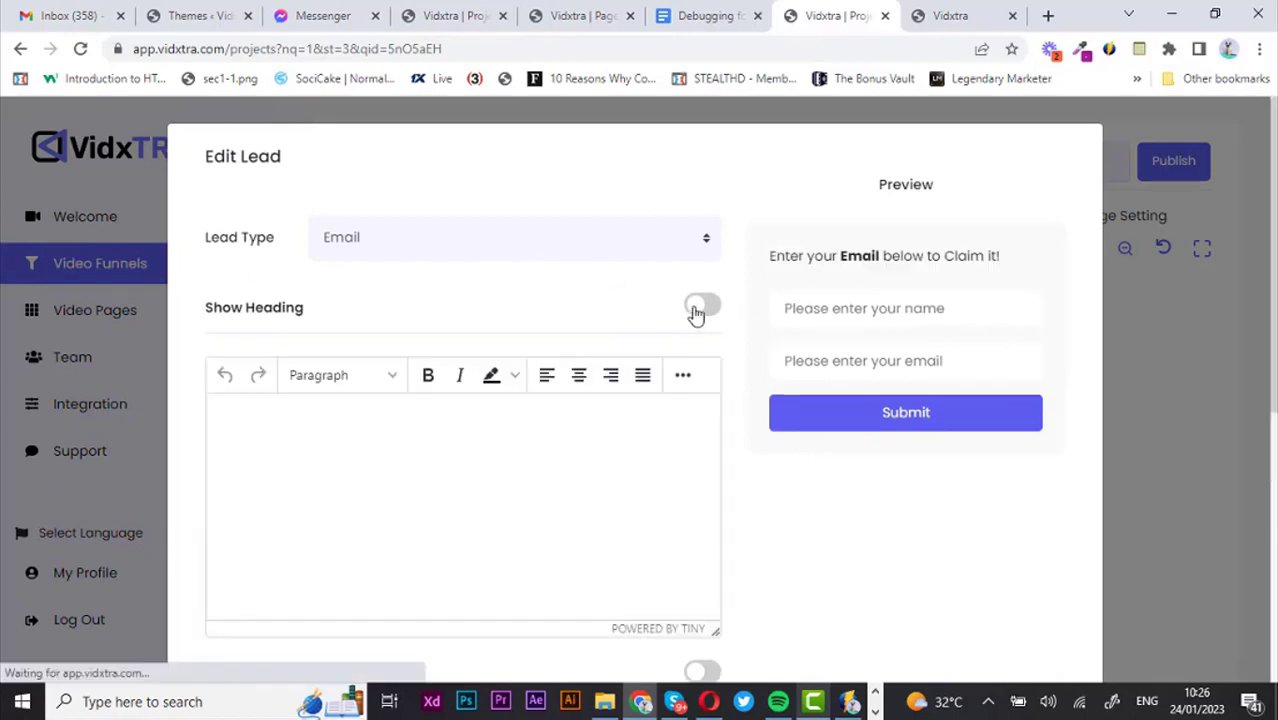
triple_click(336, 421)
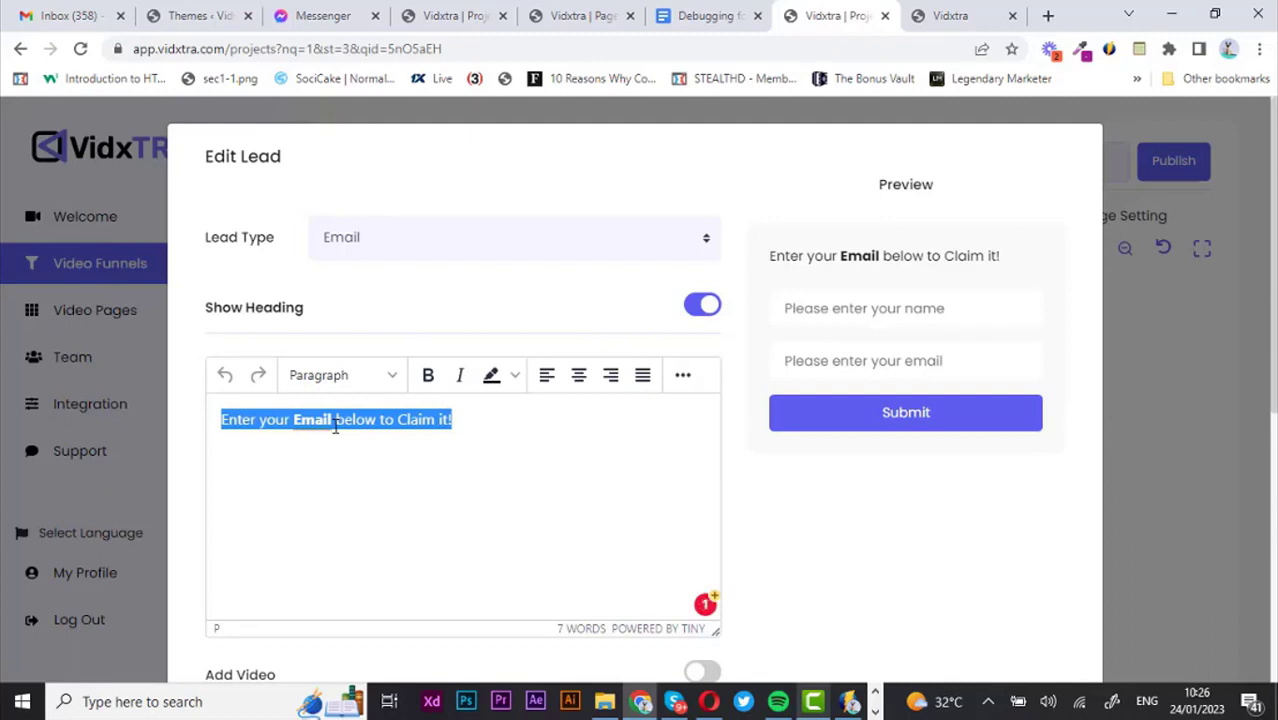
click(336, 421)
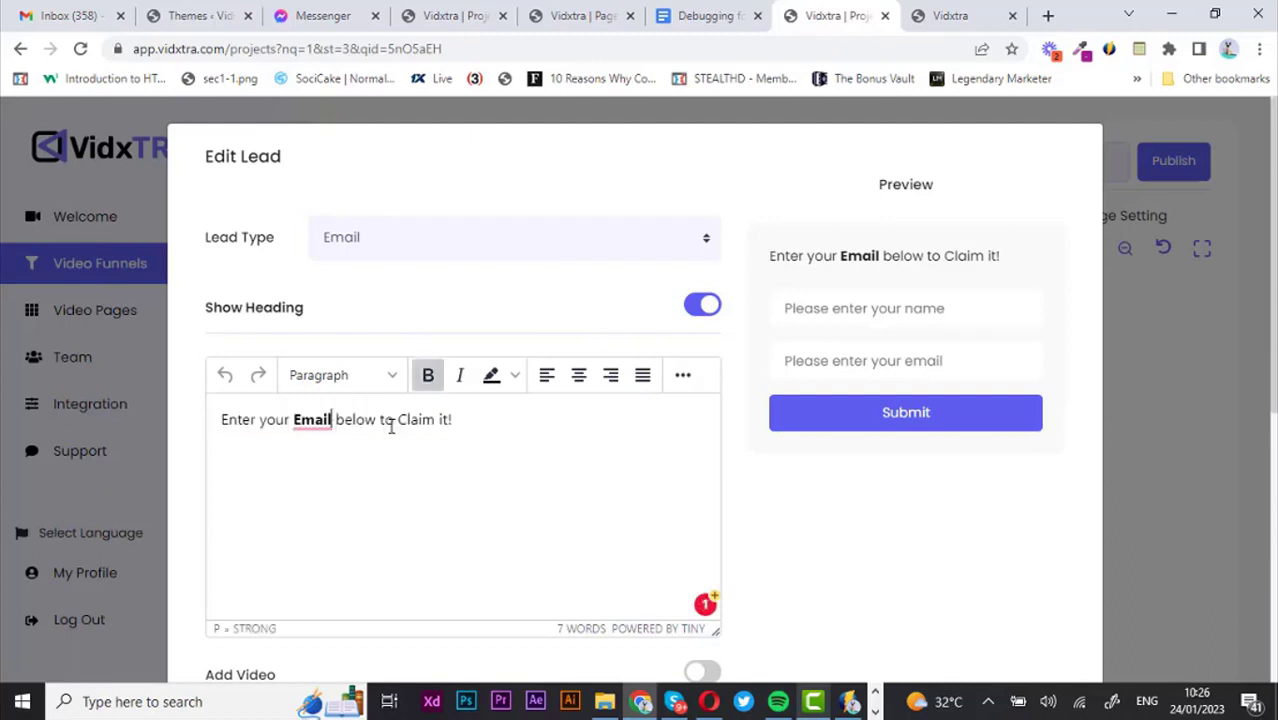
triple_click(318, 420)
click(362, 374)
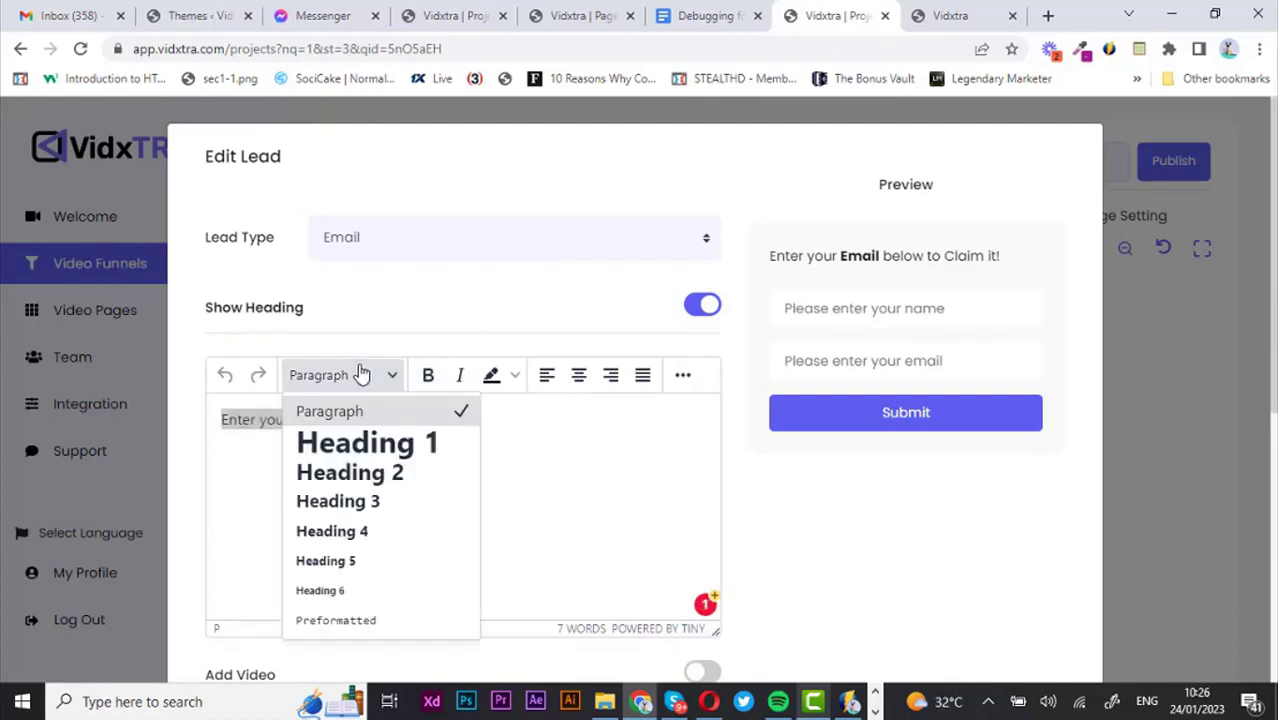
click(356, 534)
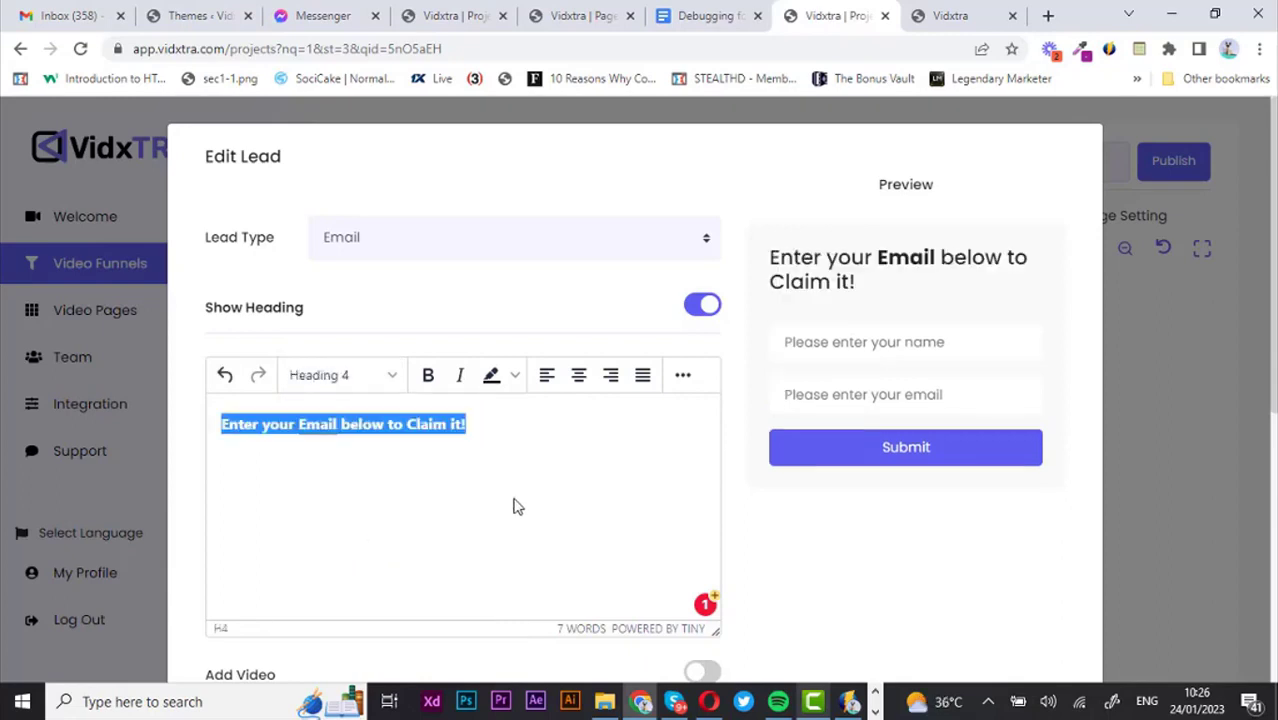
click(566, 494)
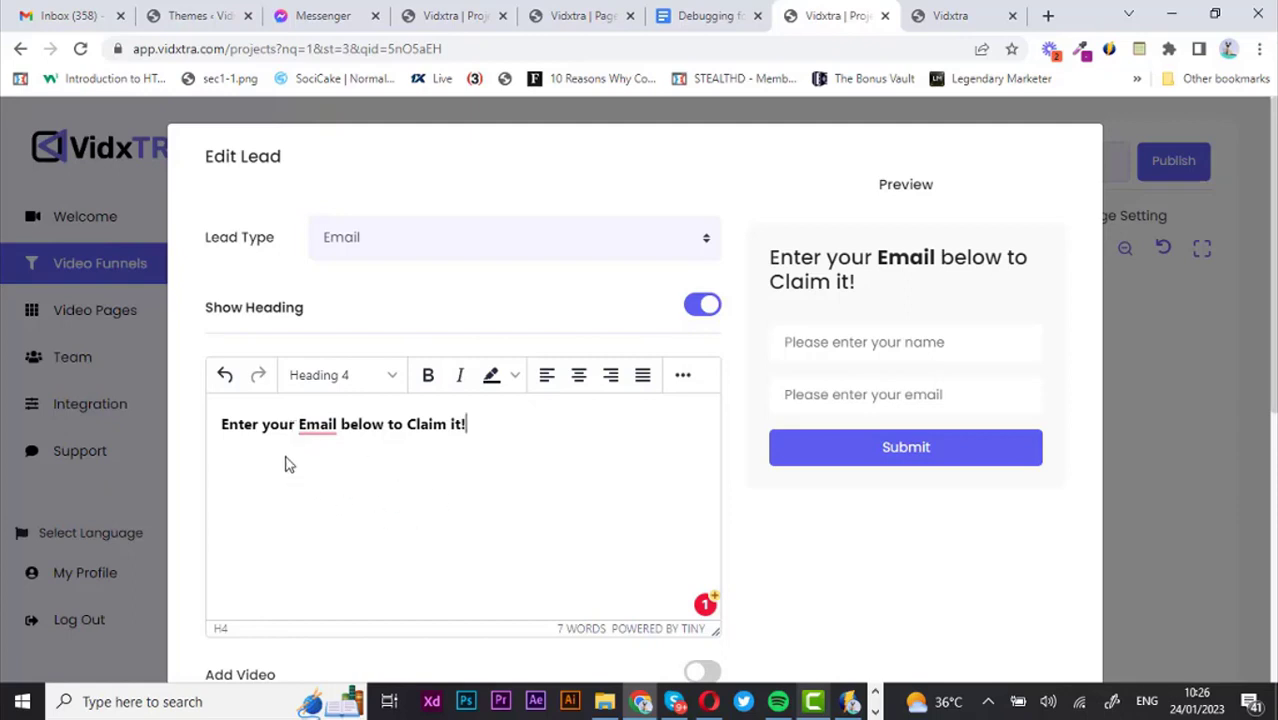
Step: Highlight the word 'Email' in the heading in light yellow
drag(295, 421, 341, 422)
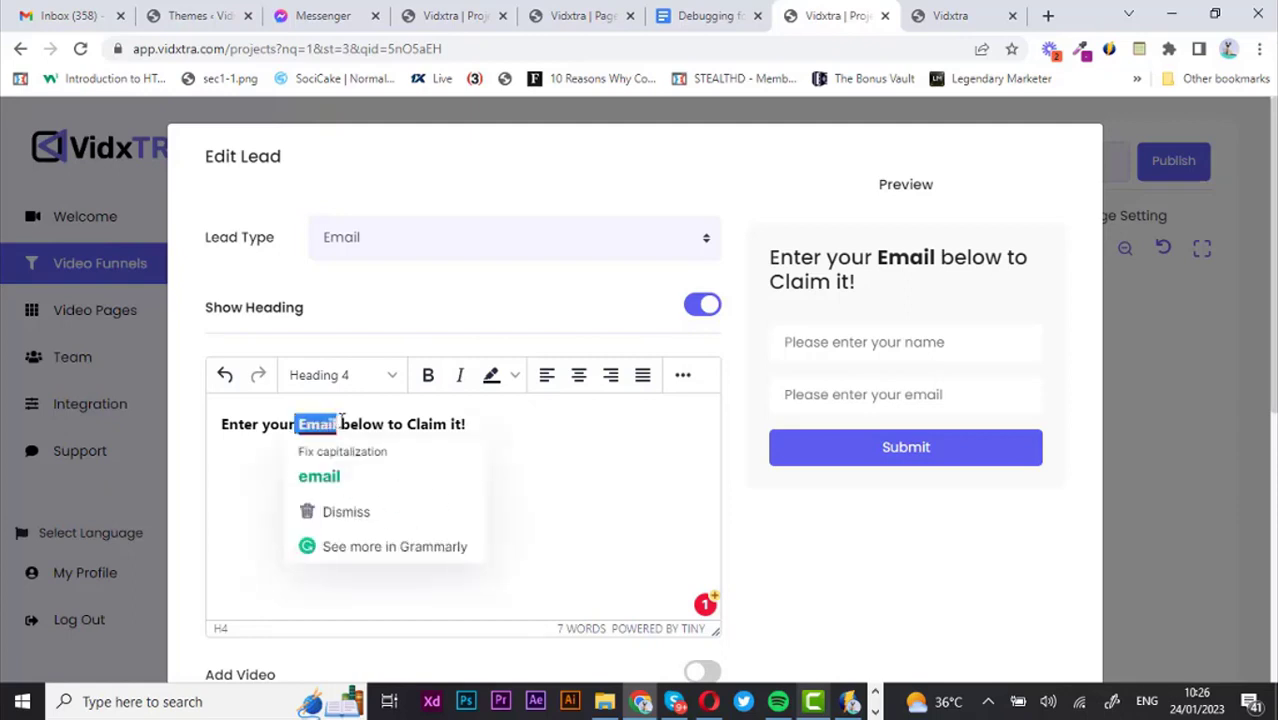
click(516, 375)
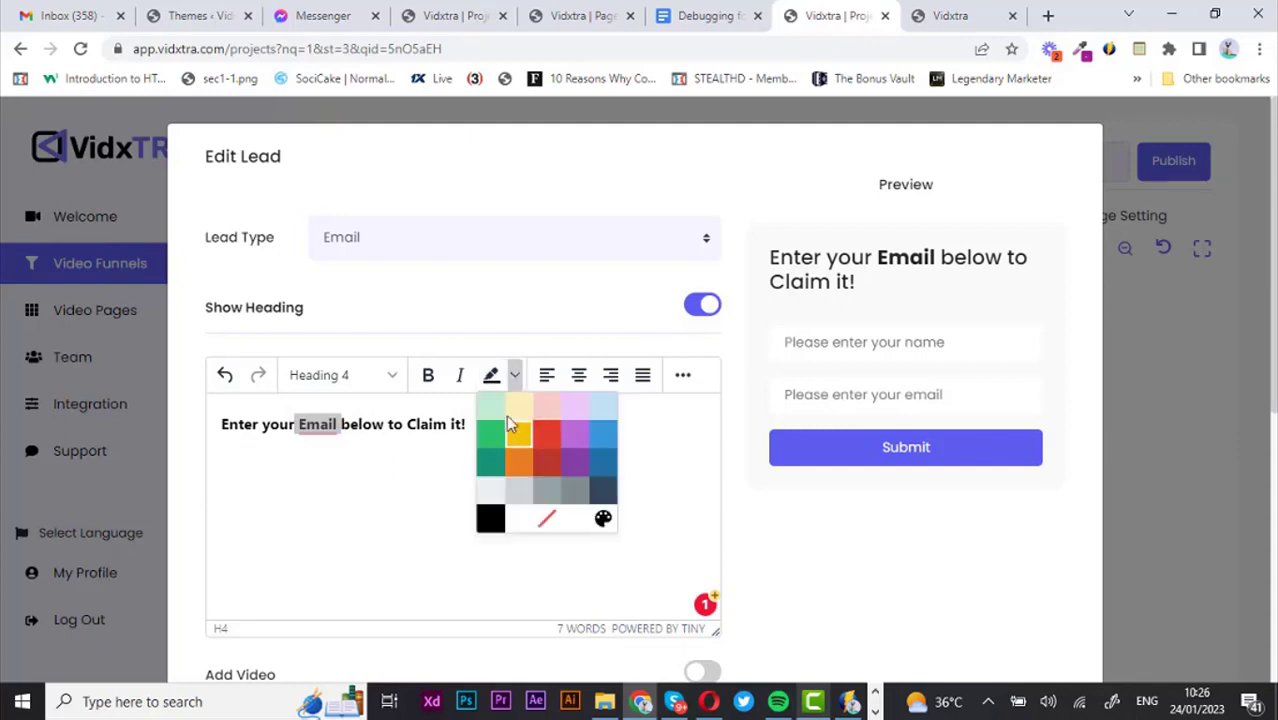
click(516, 412)
click(457, 542)
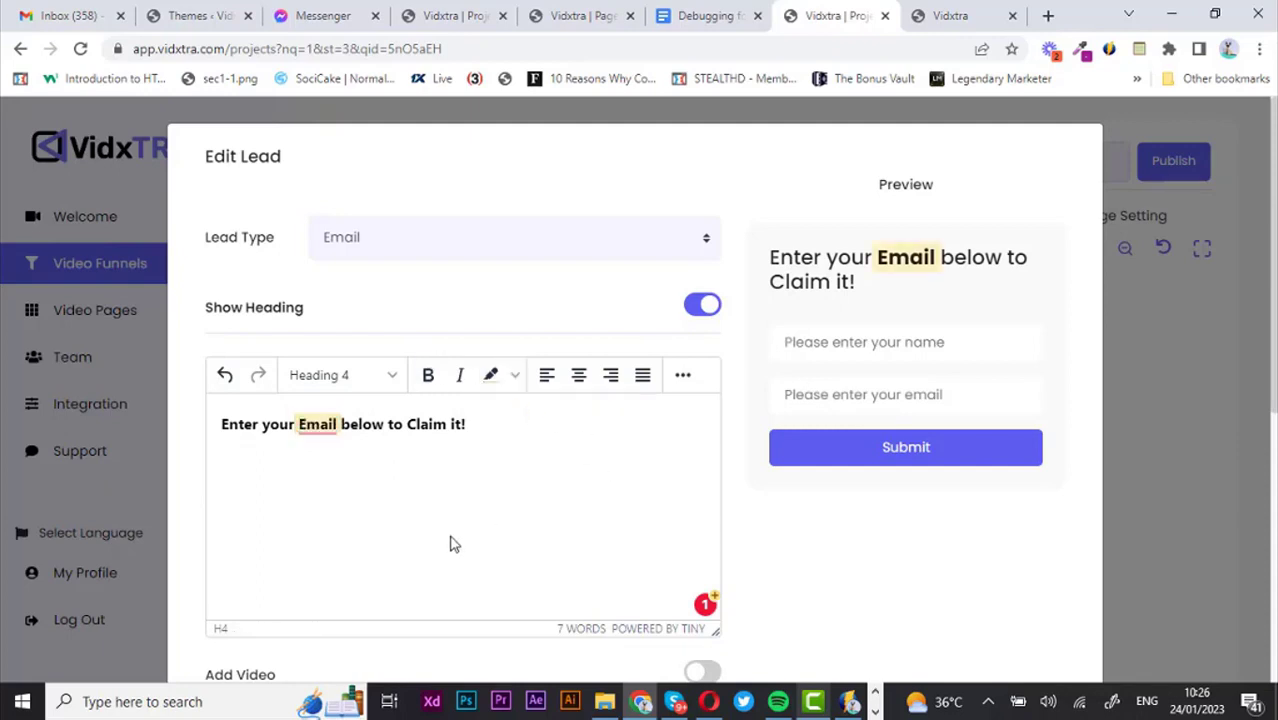
scroll(513, 471, down, 2)
scroll(628, 532, down, 1)
scroll(628, 532, down, 1)
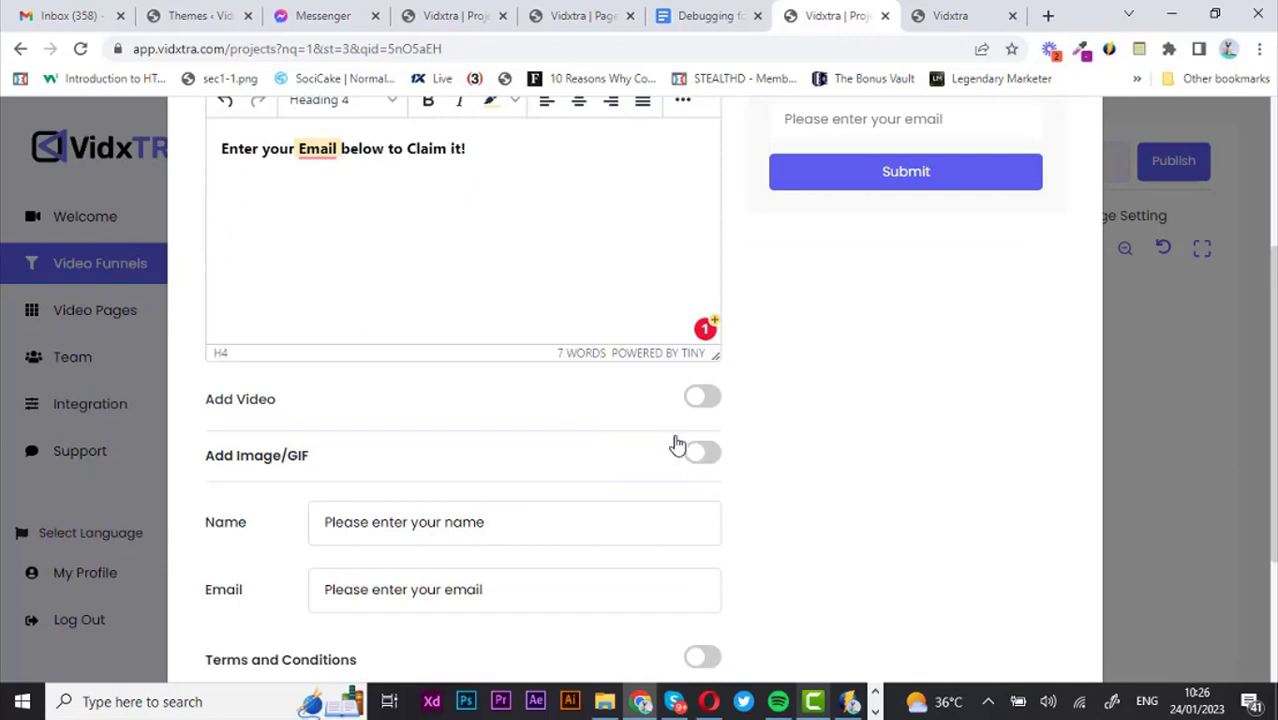
scroll(545, 429, down, 3)
scroll(553, 385, down, 1)
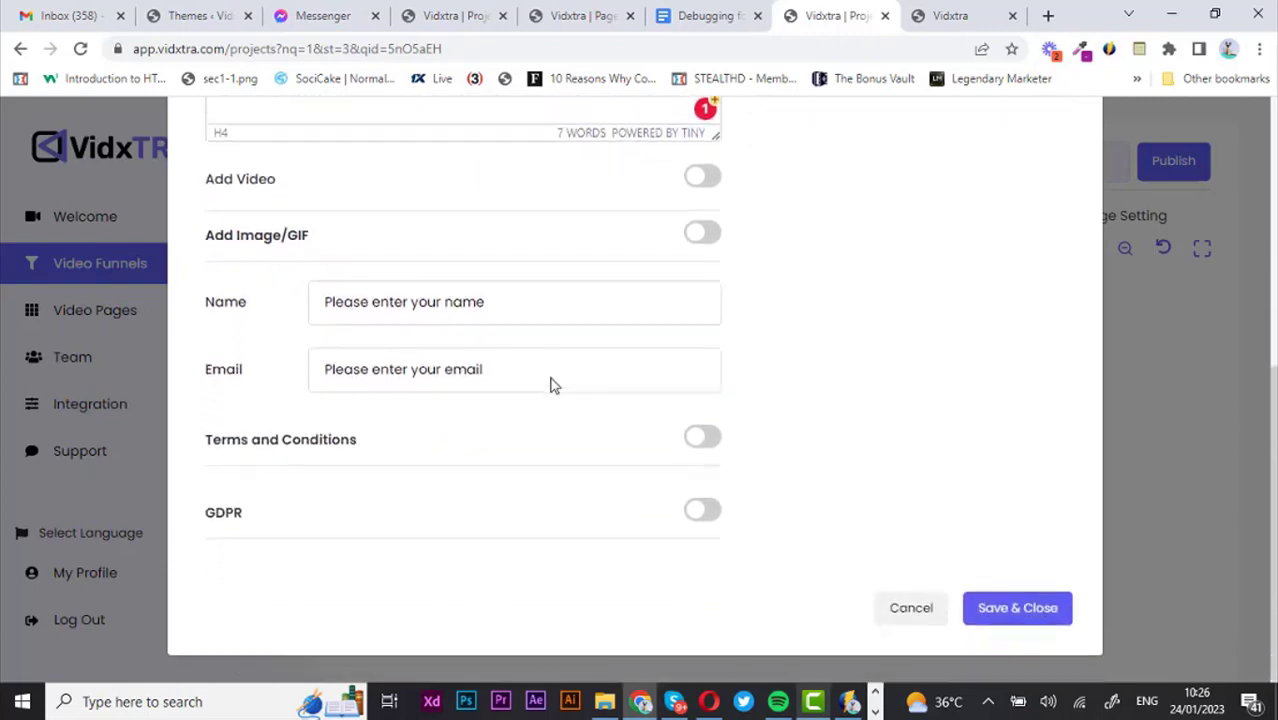
Step: Turn on the Terms and Conditions agreement for the lead form
click(706, 440)
scroll(859, 347, up, 6)
scroll(859, 341, up, 1)
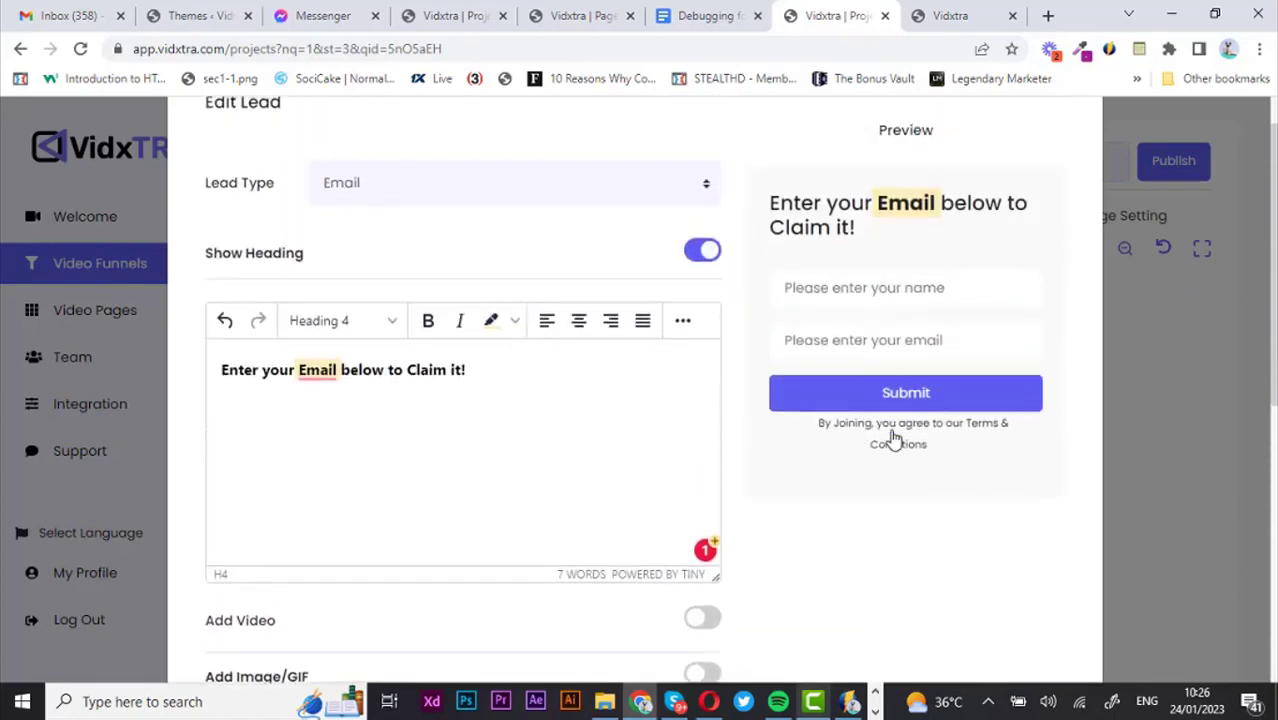
scroll(979, 470, down, 1)
scroll(979, 470, down, 2)
scroll(979, 470, up, 2)
scroll(979, 470, down, 5)
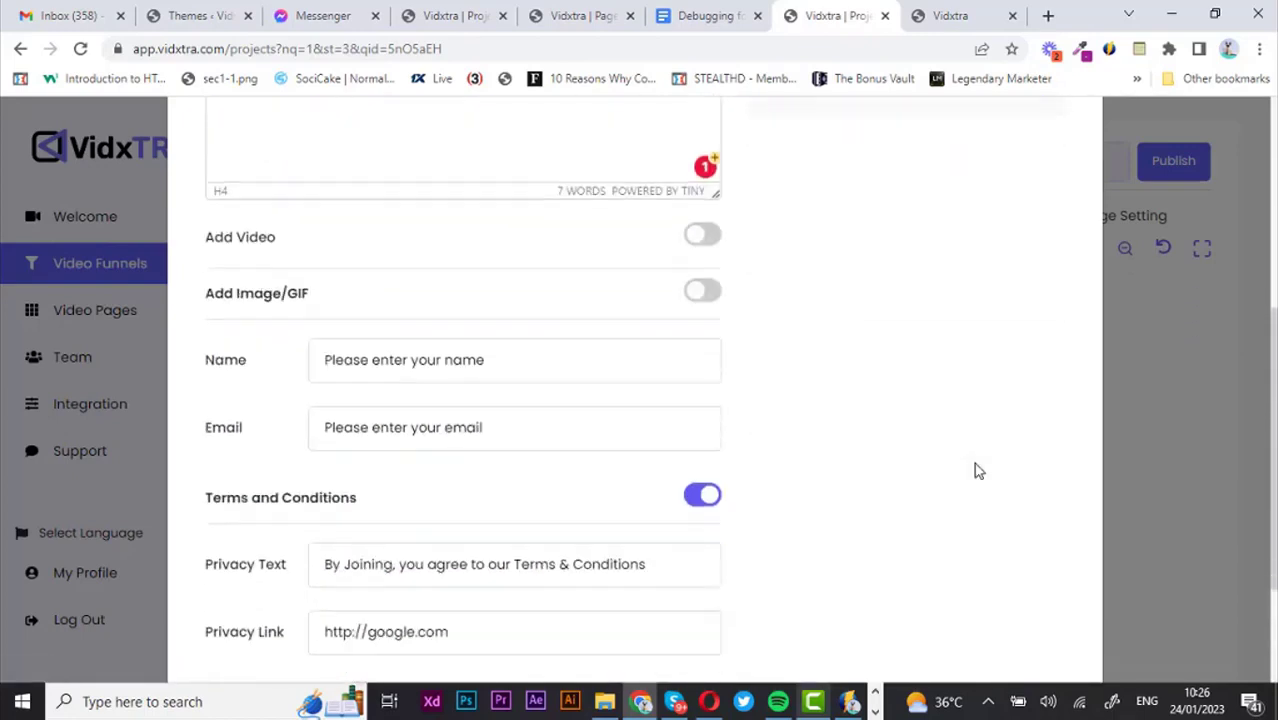
Step: Leave GDPR consent off, save Lead Form 1, and open CTA Window 1 for editing
click(712, 510)
scroll(842, 397, up, 5)
scroll(842, 397, down, 5)
click(697, 566)
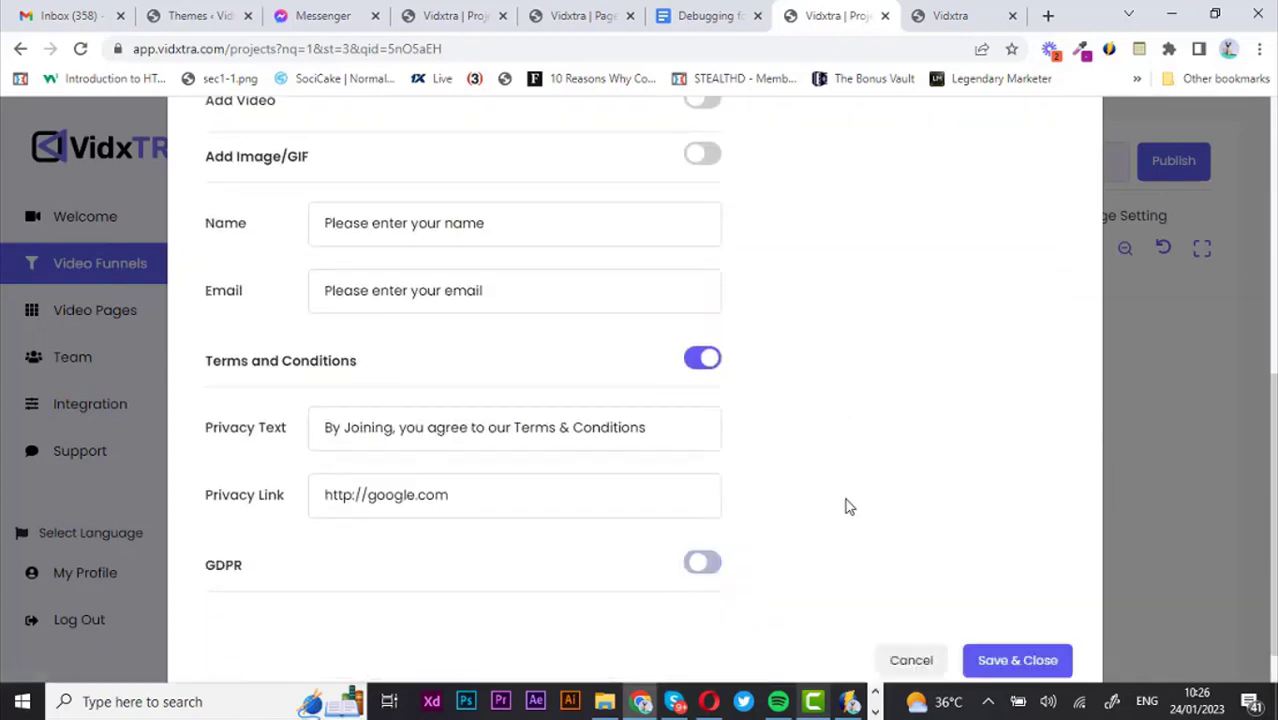
scroll(744, 494, down, 1)
click(706, 510)
scroll(439, 531, down, 3)
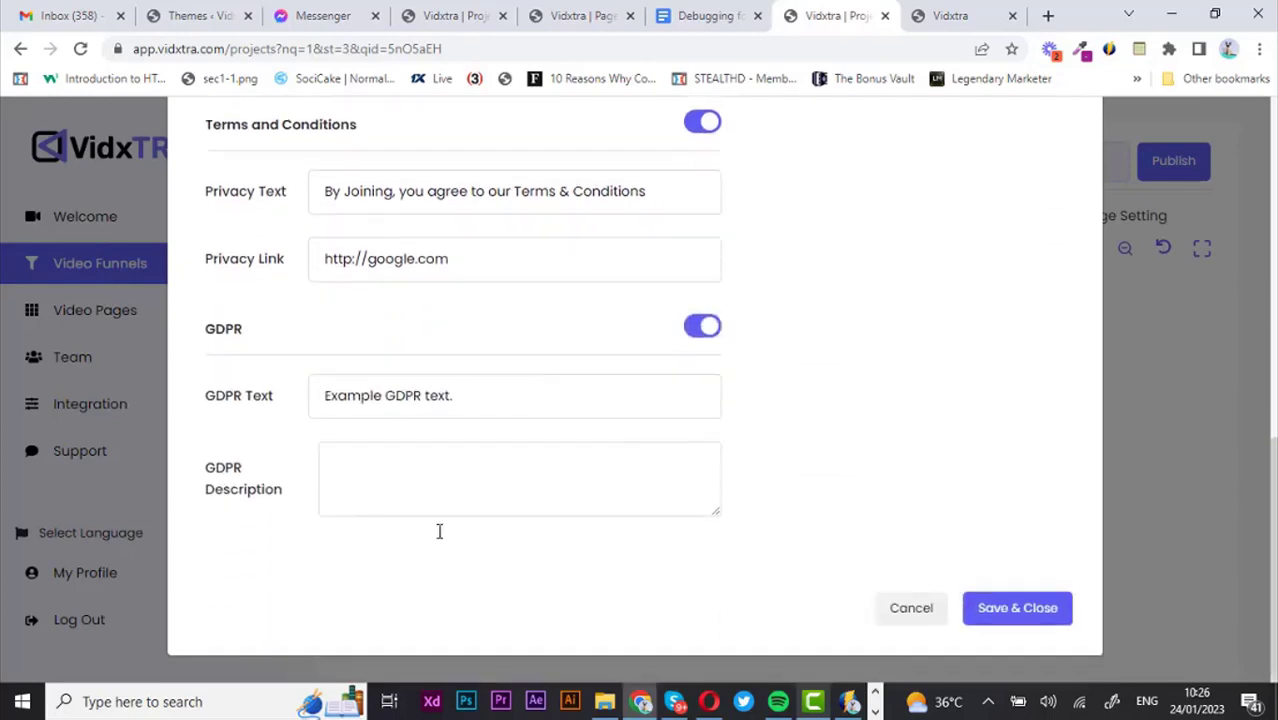
click(700, 327)
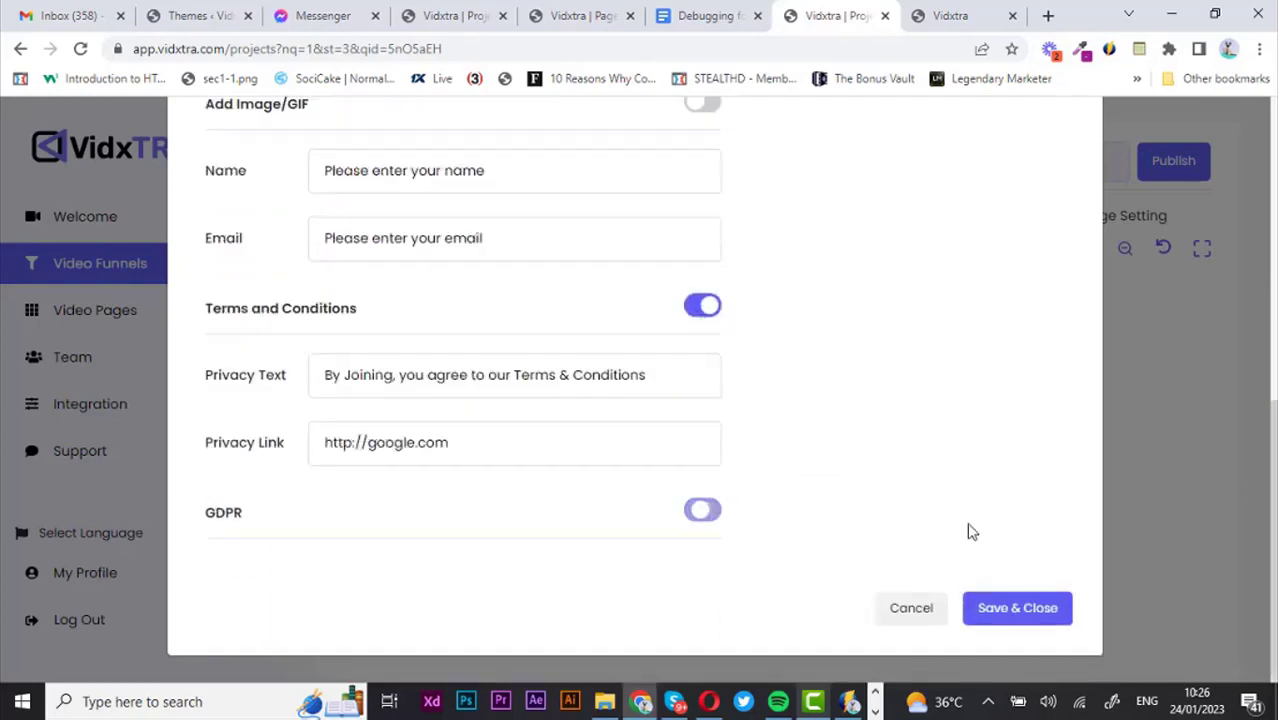
click(1015, 622)
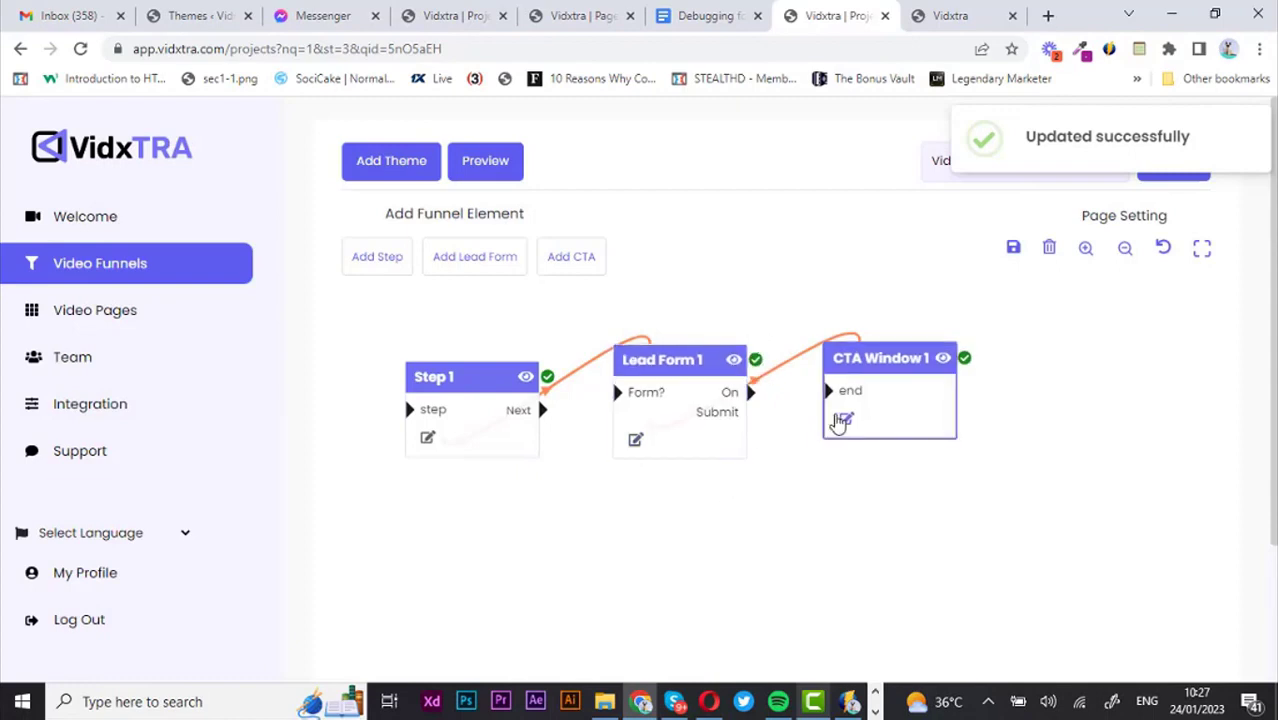
click(847, 421)
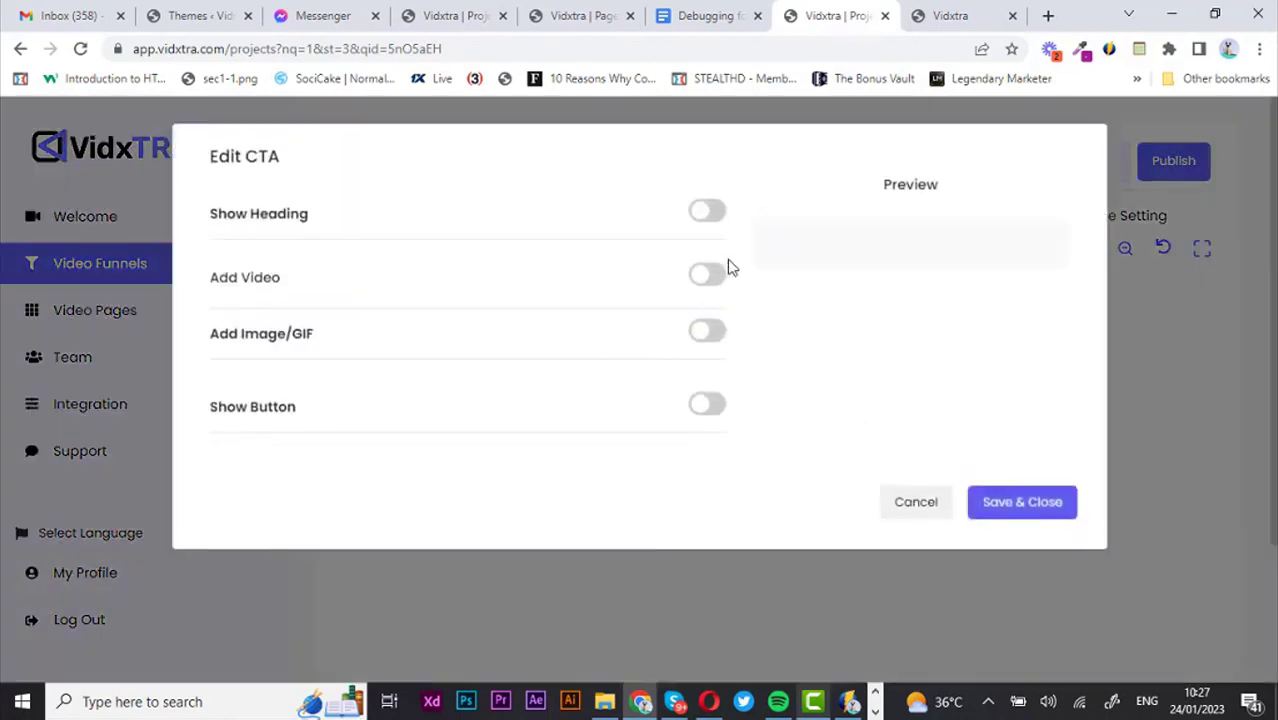
Step: Show a CTA heading reading 'Click The Button Below To Download'
click(707, 211)
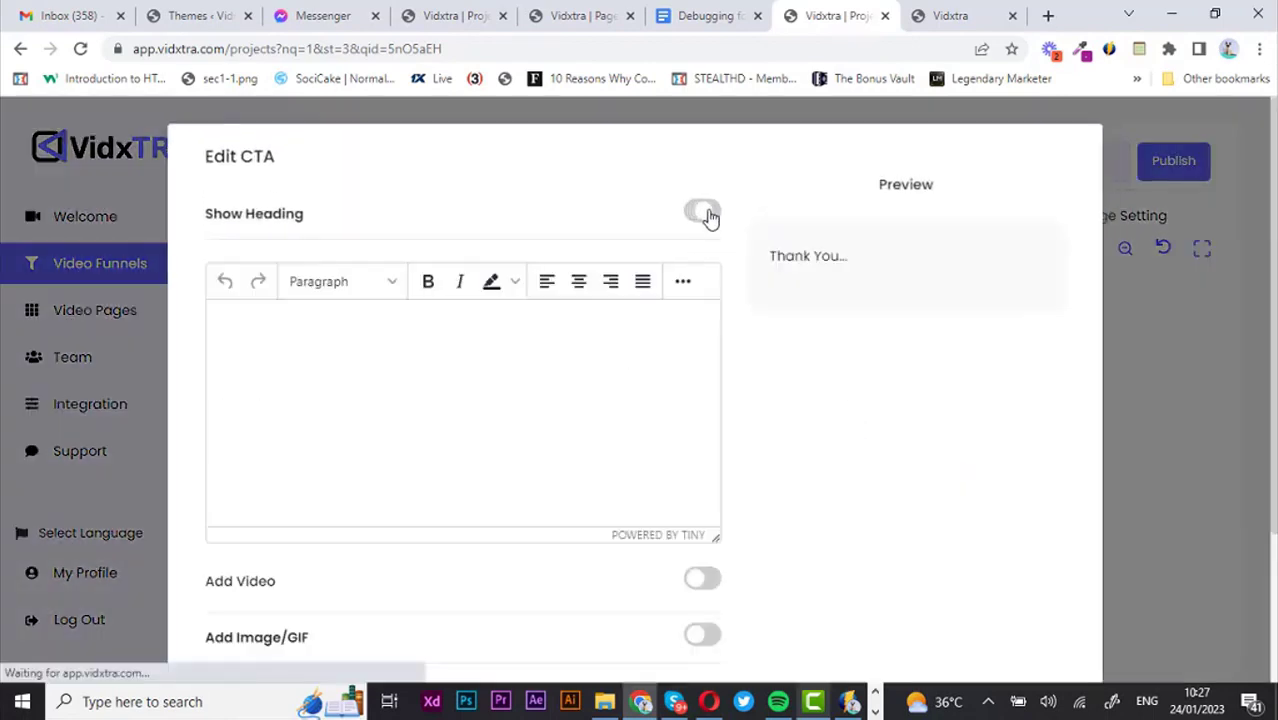
triple_click(476, 332)
text(C)
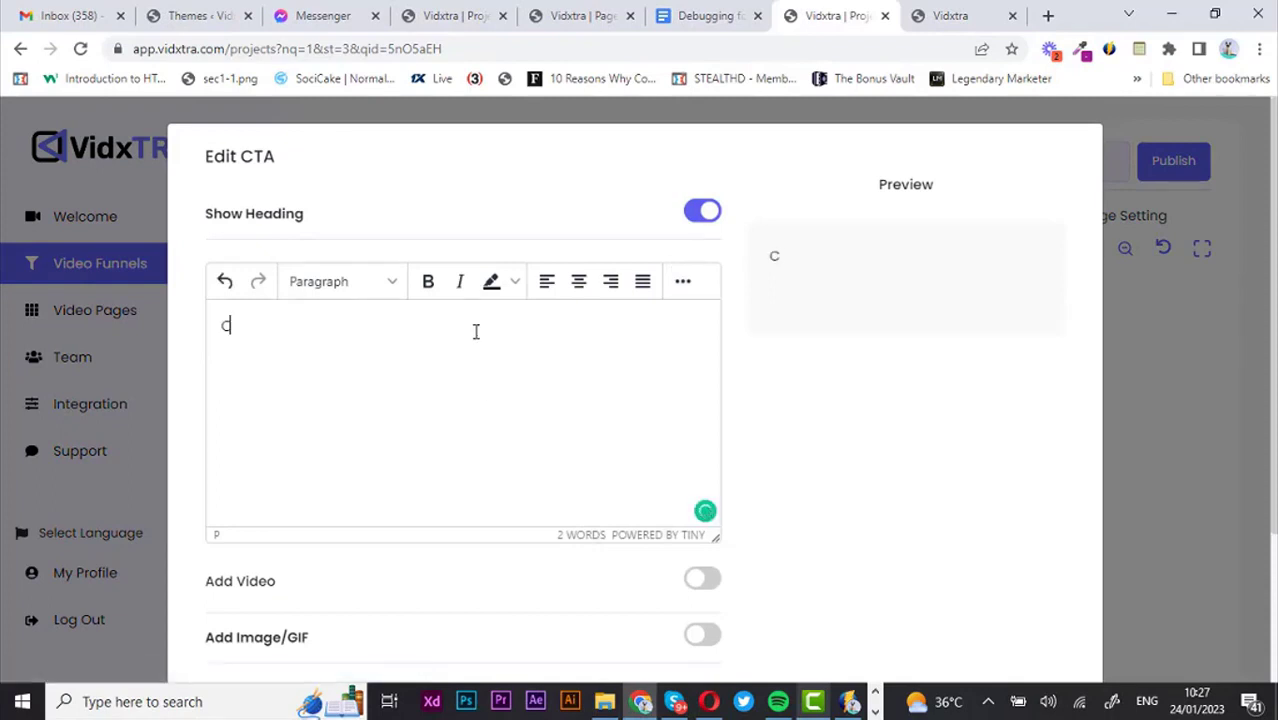
text(lick The Button Below To Get Ac)
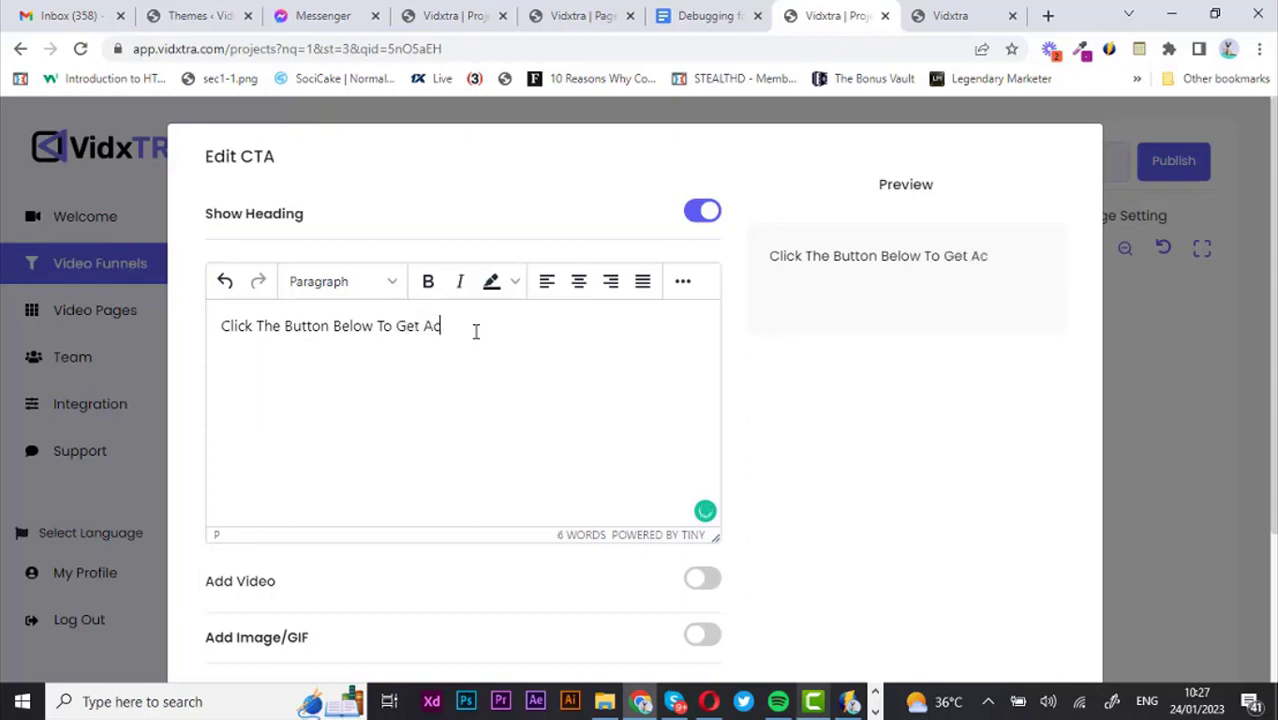
key(BackSpace)
key(BackSpace)
key(BackSpace)
key(BackSpace)
key(BackSpace)
key(BackSpace)
key(BackSpace)
key(BackSpace)
text(Download)
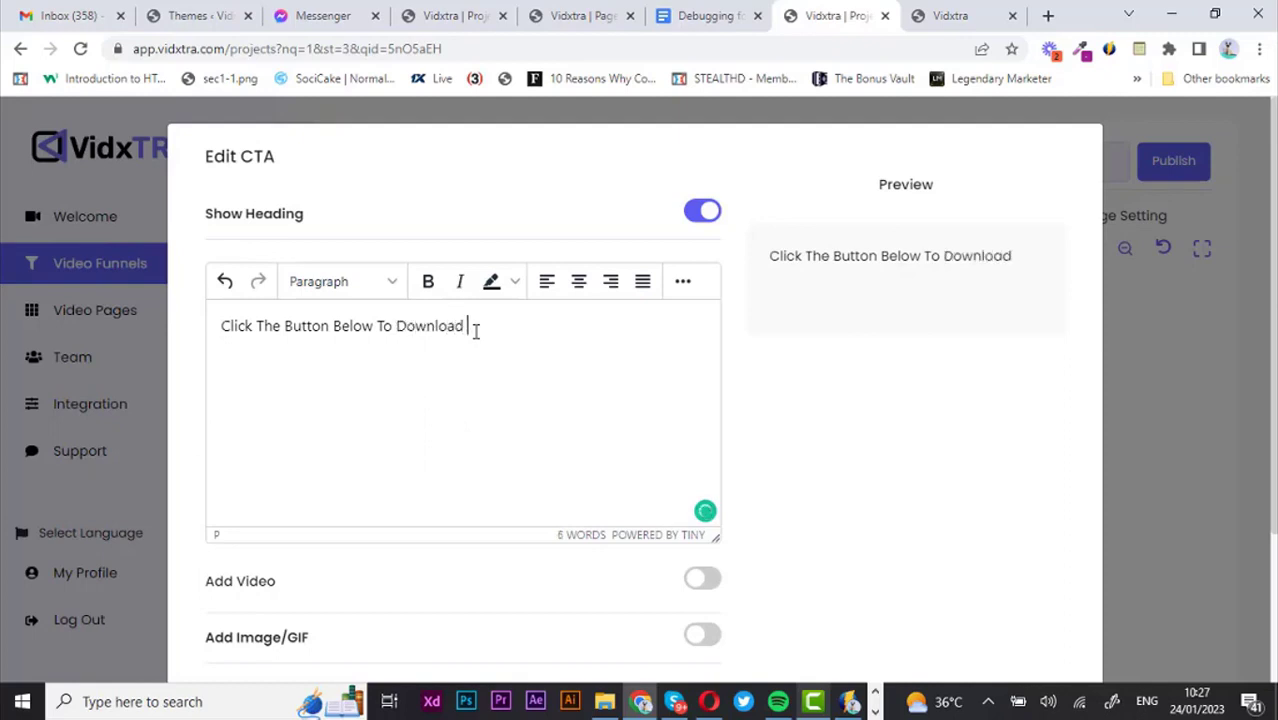
Step: Format the CTA heading as Heading 4
click(365, 322)
triple_click(360, 326)
click(320, 283)
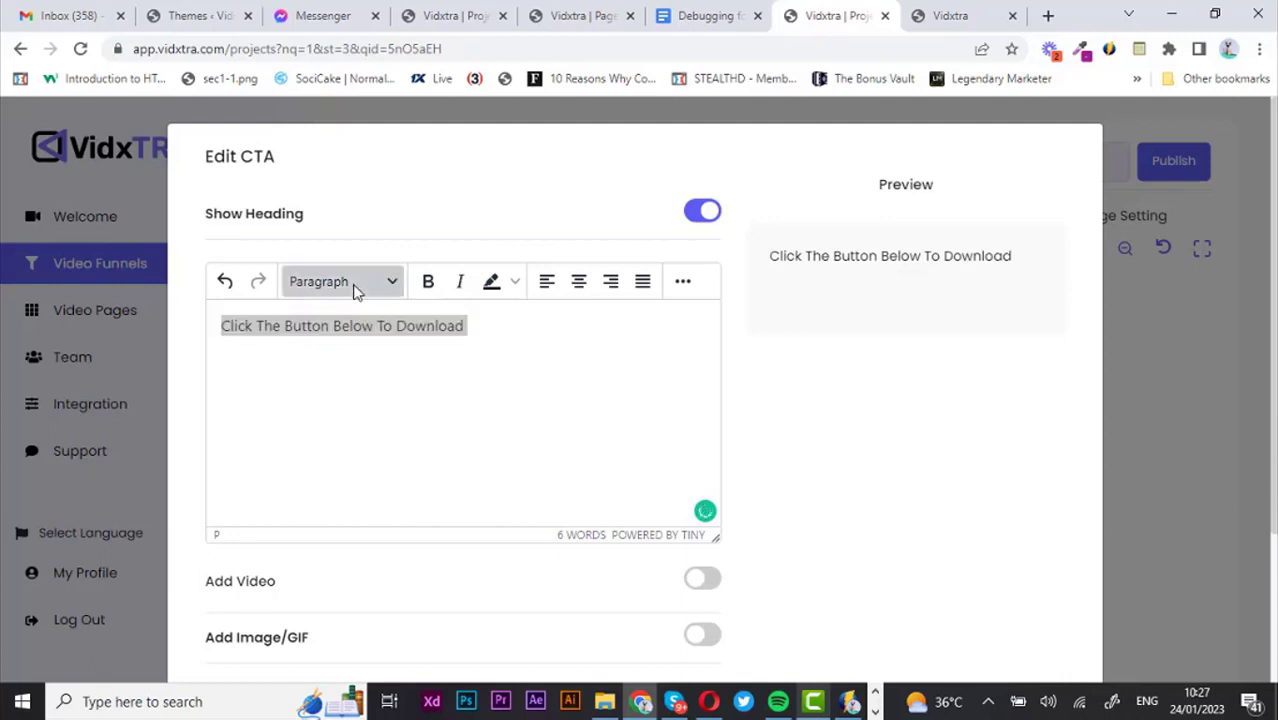
click(337, 438)
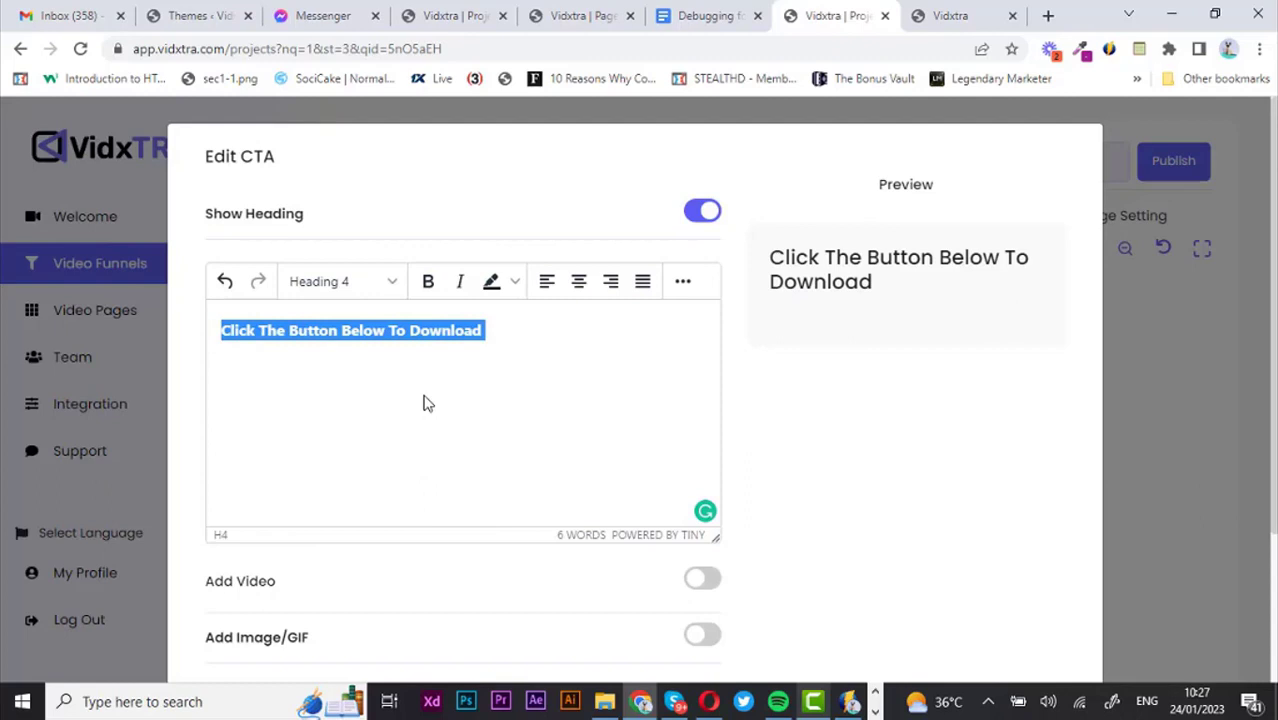
click(463, 370)
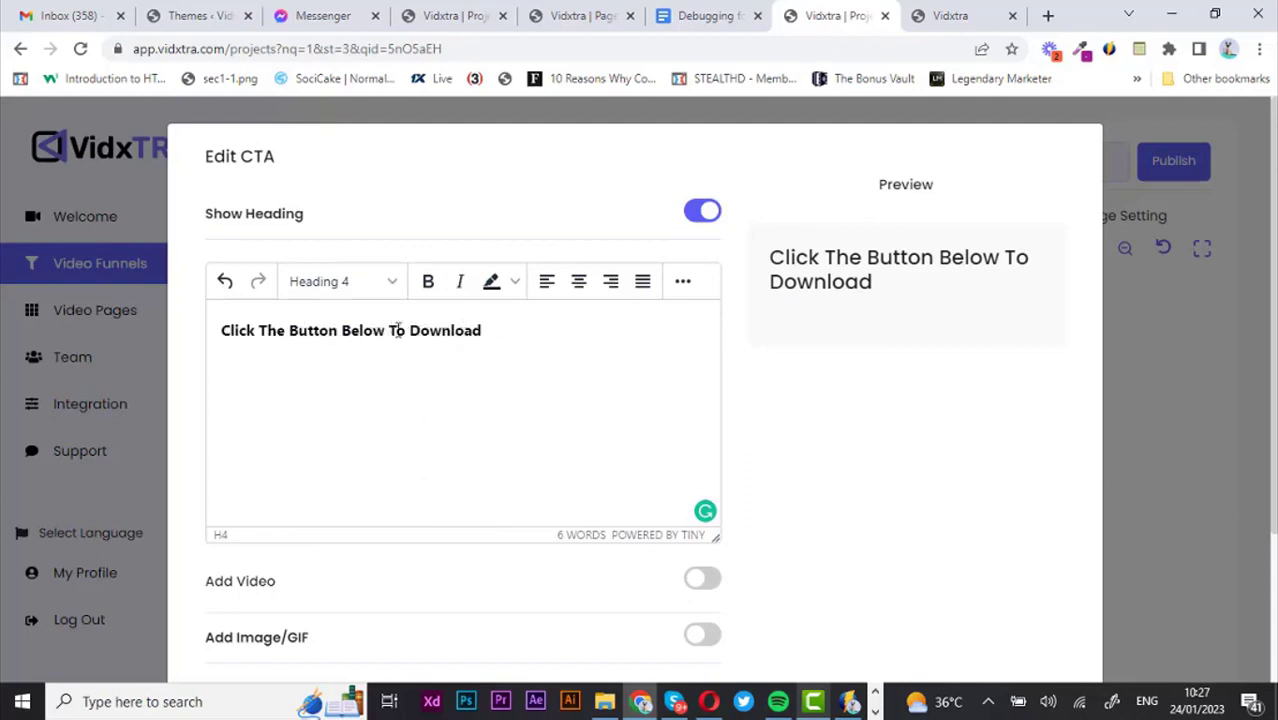
Step: Highlight the word 'Download' in light yellow
drag(406, 331, 499, 337)
click(515, 285)
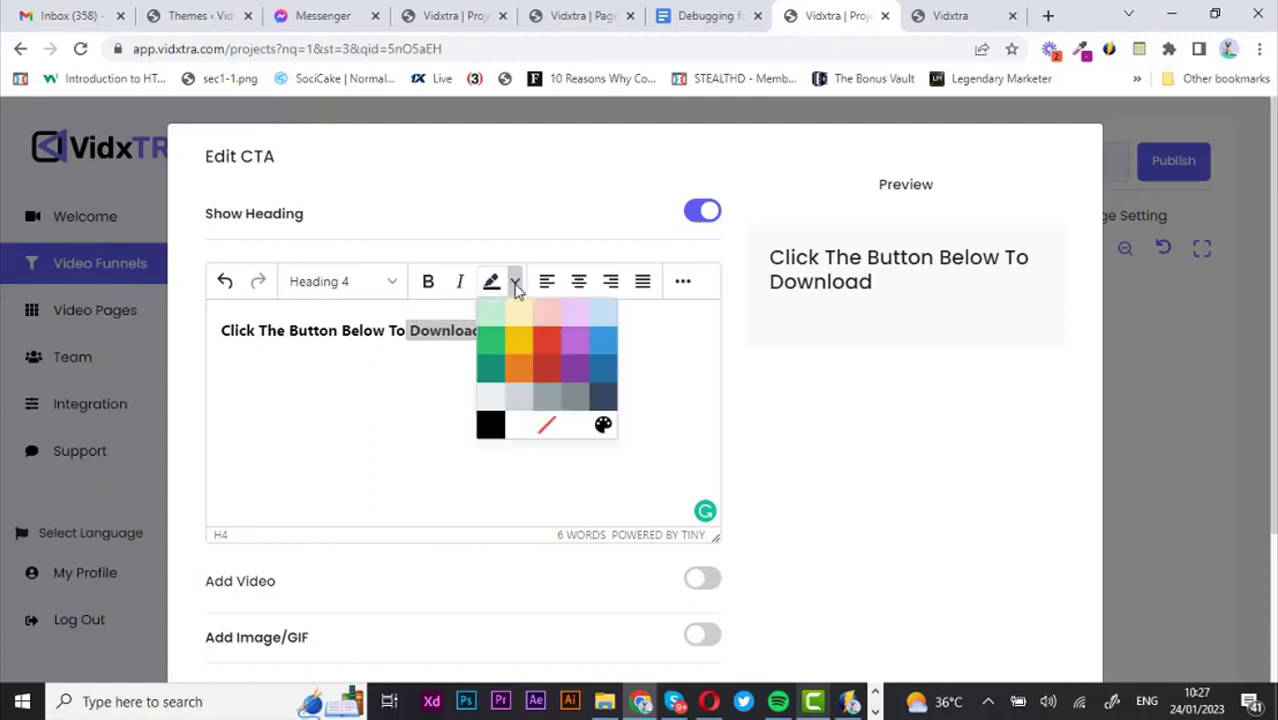
click(518, 315)
click(585, 419)
scroll(585, 419, down, 2)
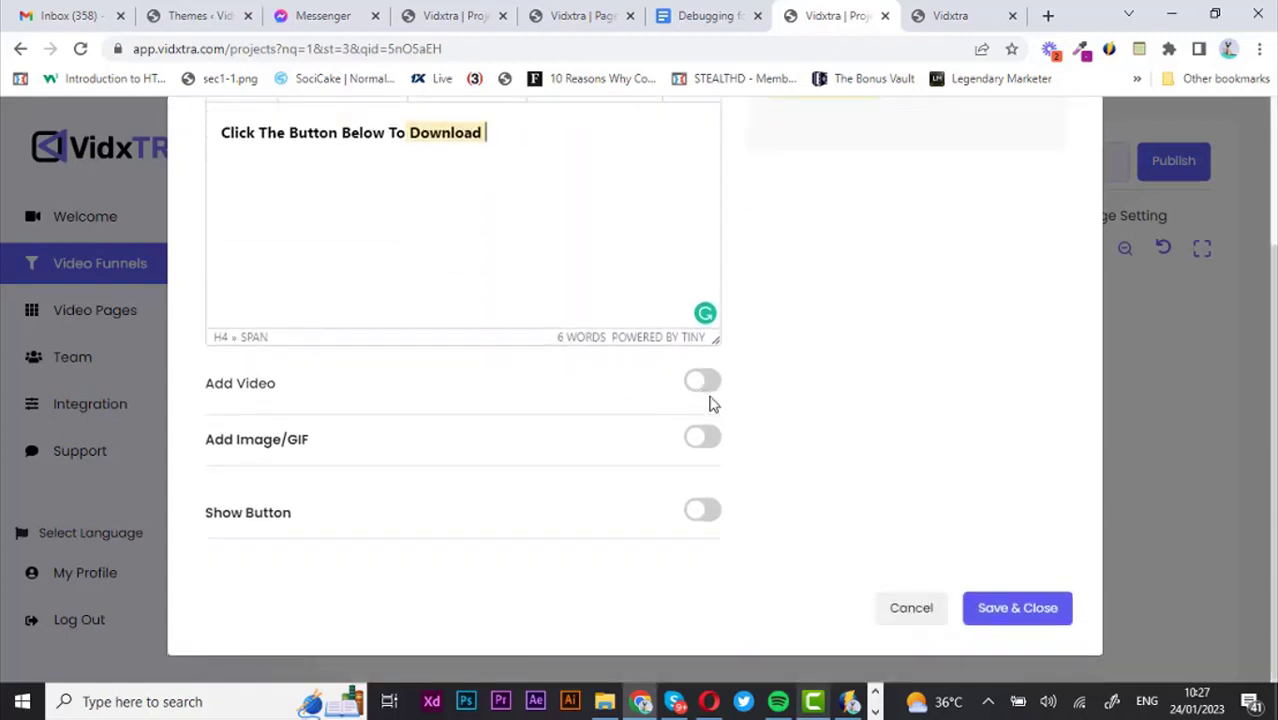
Step: Add a Thank You button with link type Button and save the CTA window
click(705, 513)
scroll(478, 464, down, 1)
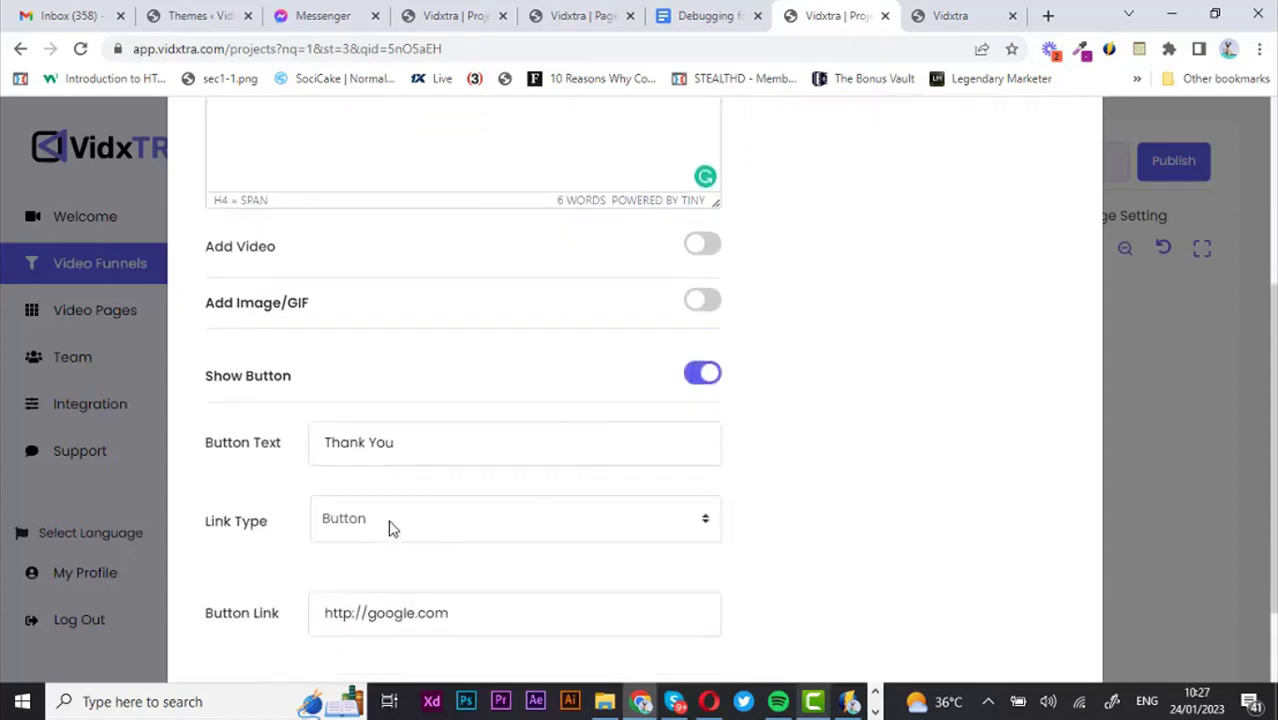
click(390, 528)
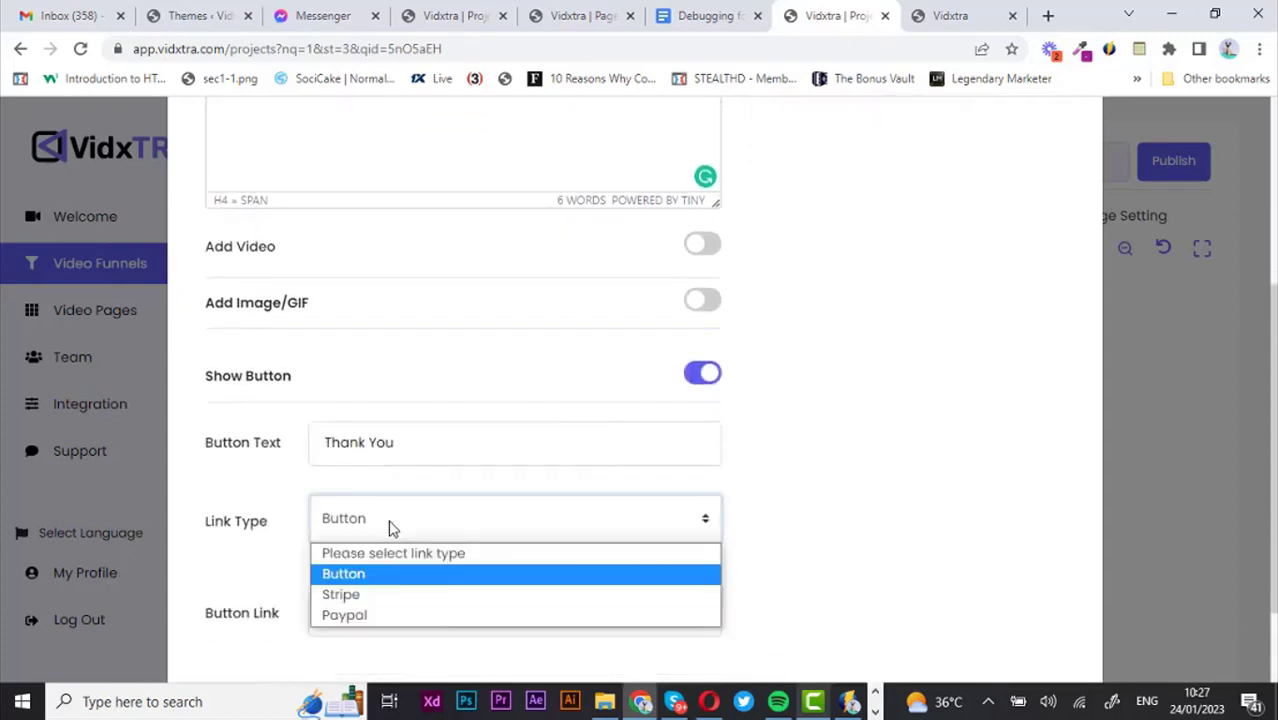
click(362, 576)
scroll(516, 447, down, 1)
click(872, 534)
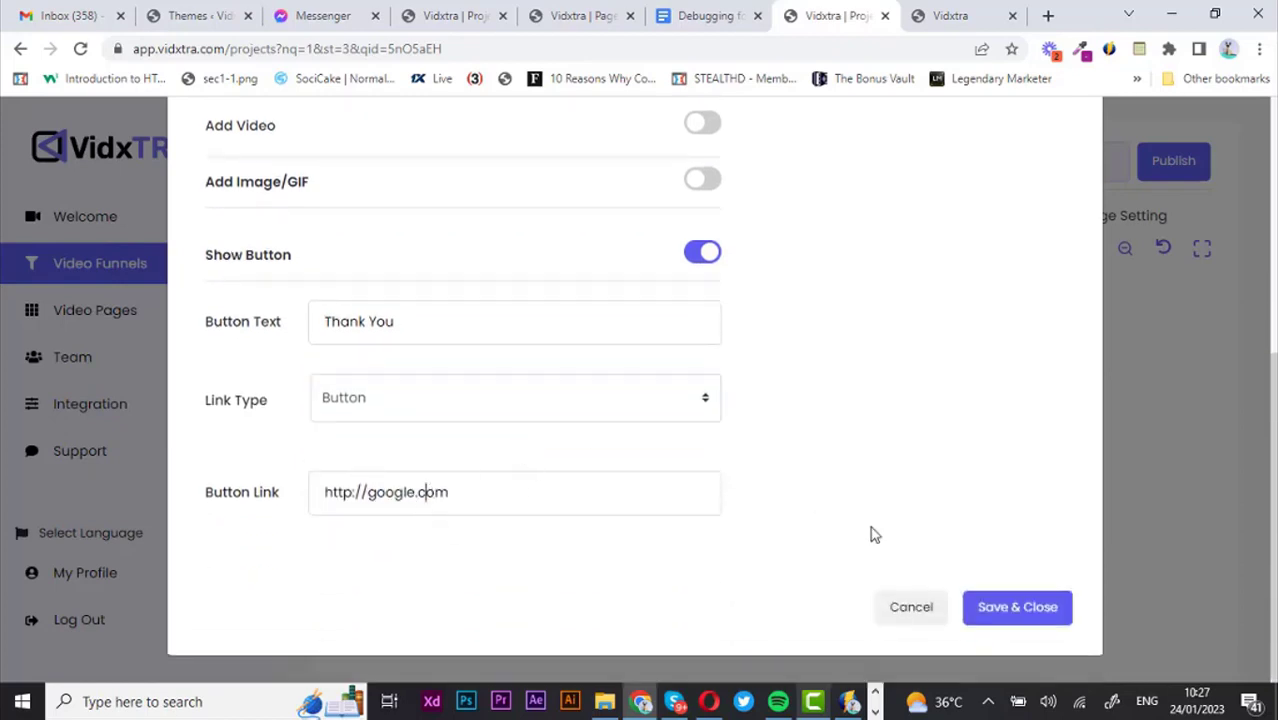
click(1010, 612)
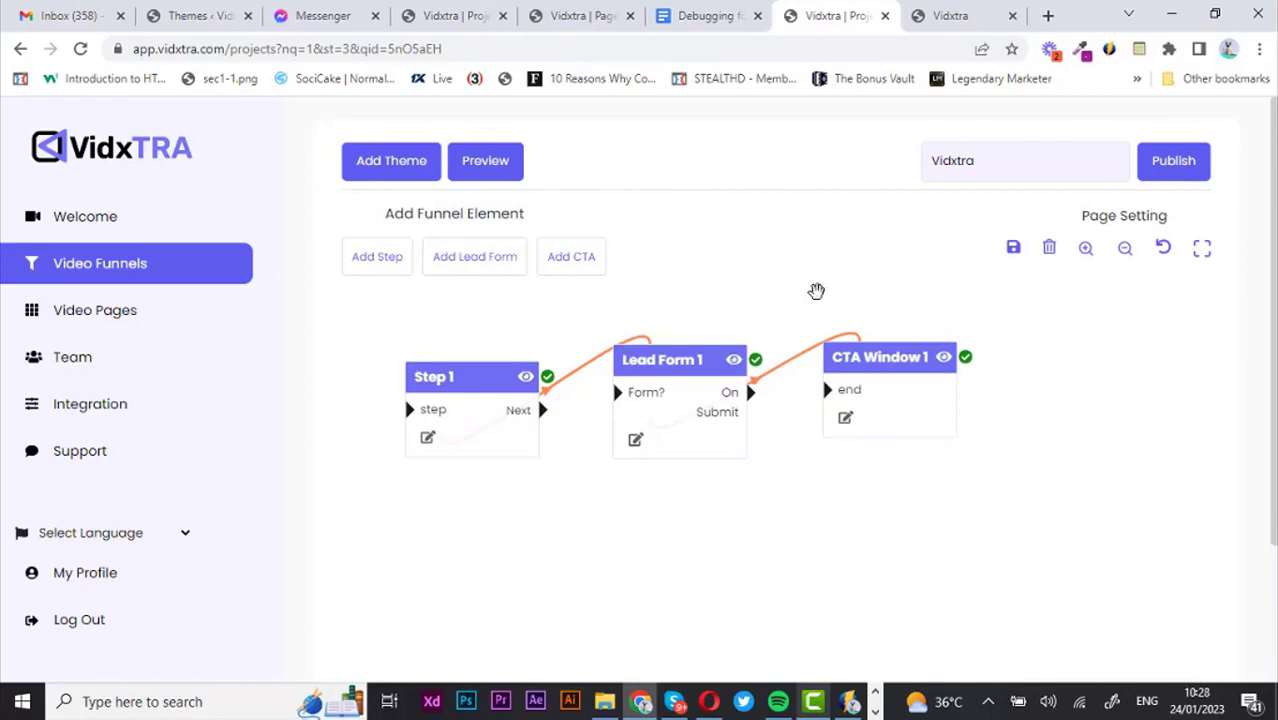
Step: Browse the theme grid and select the yellow theme for the funnel
click(391, 161)
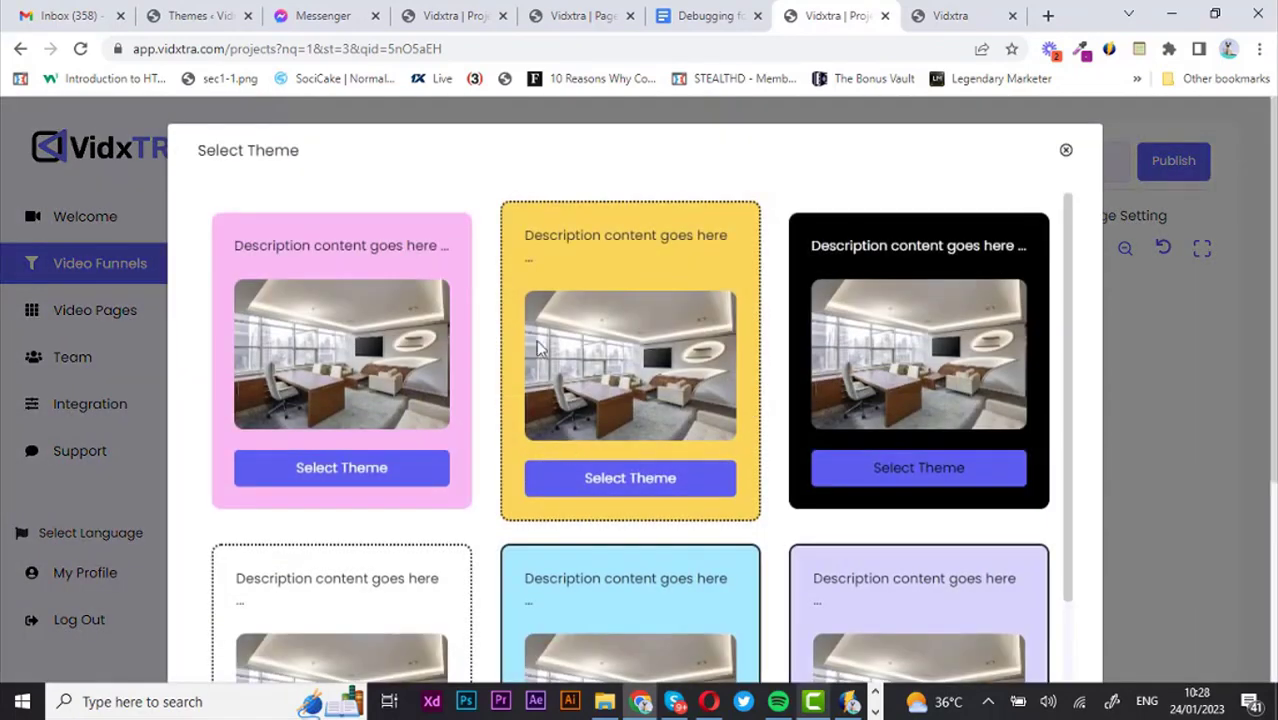
scroll(537, 346, down, 3)
scroll(537, 347, down, 3)
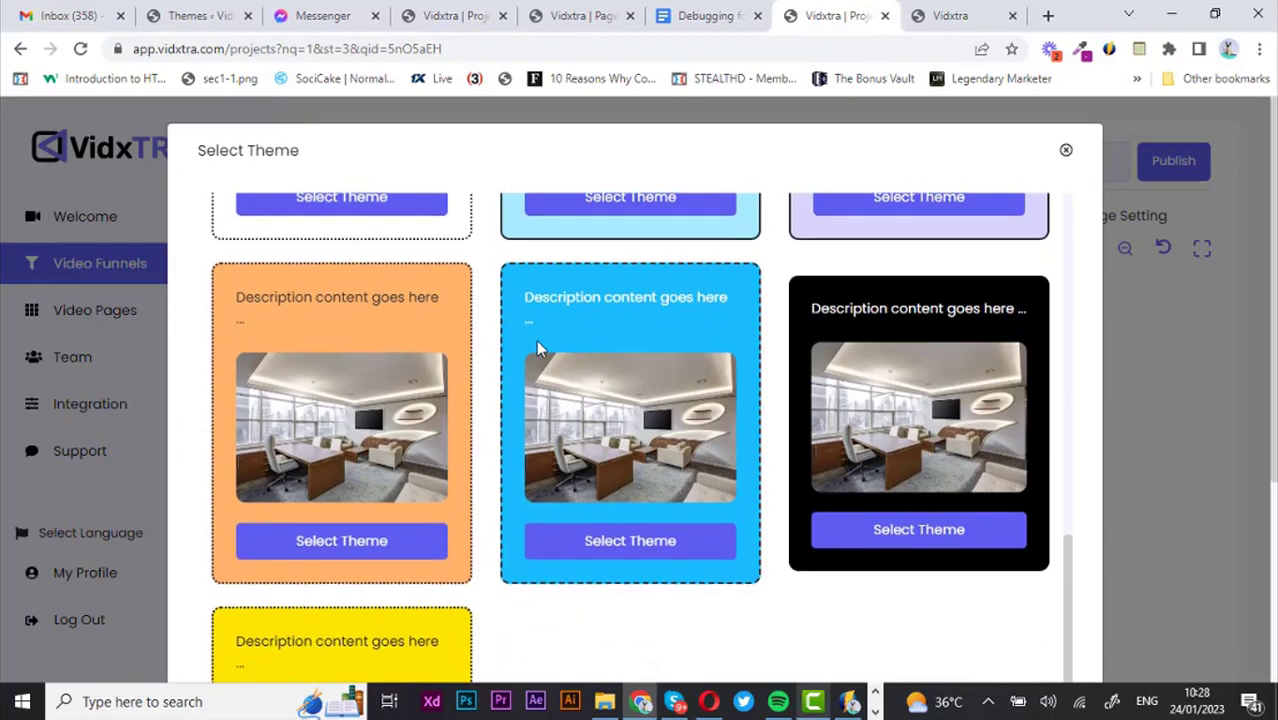
scroll(537, 347, up, 6)
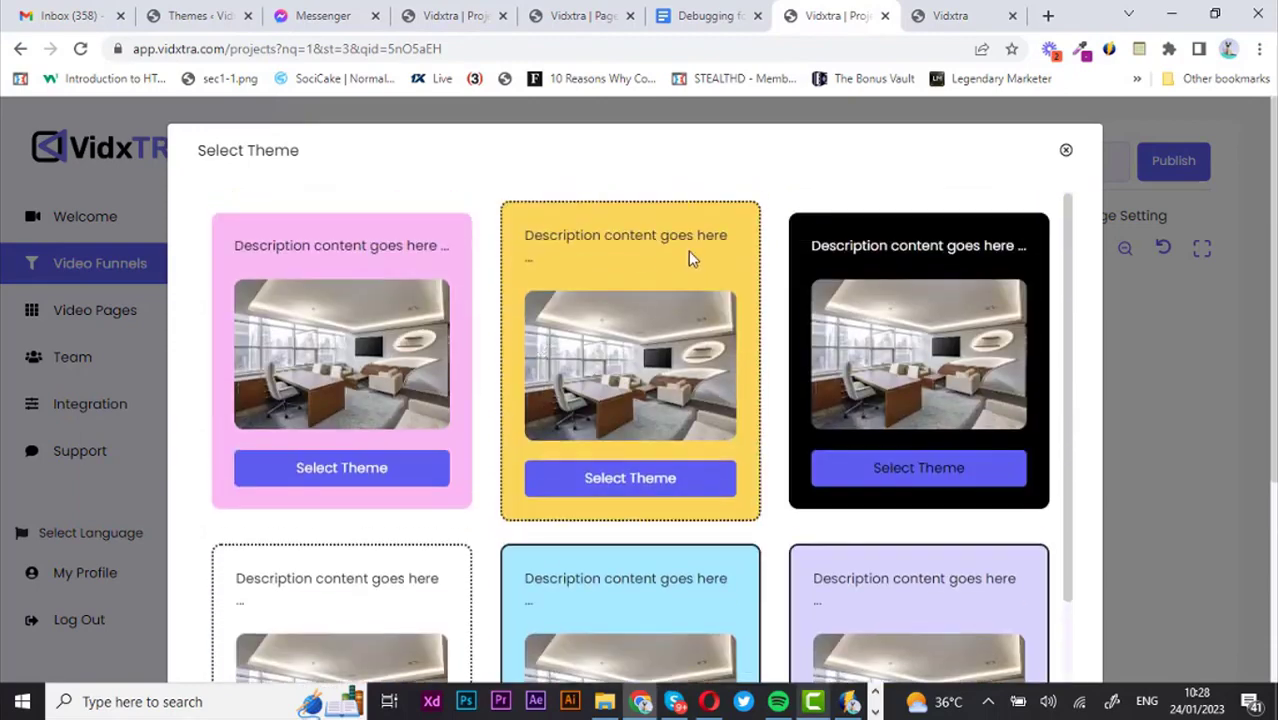
scroll(700, 350, down, 1)
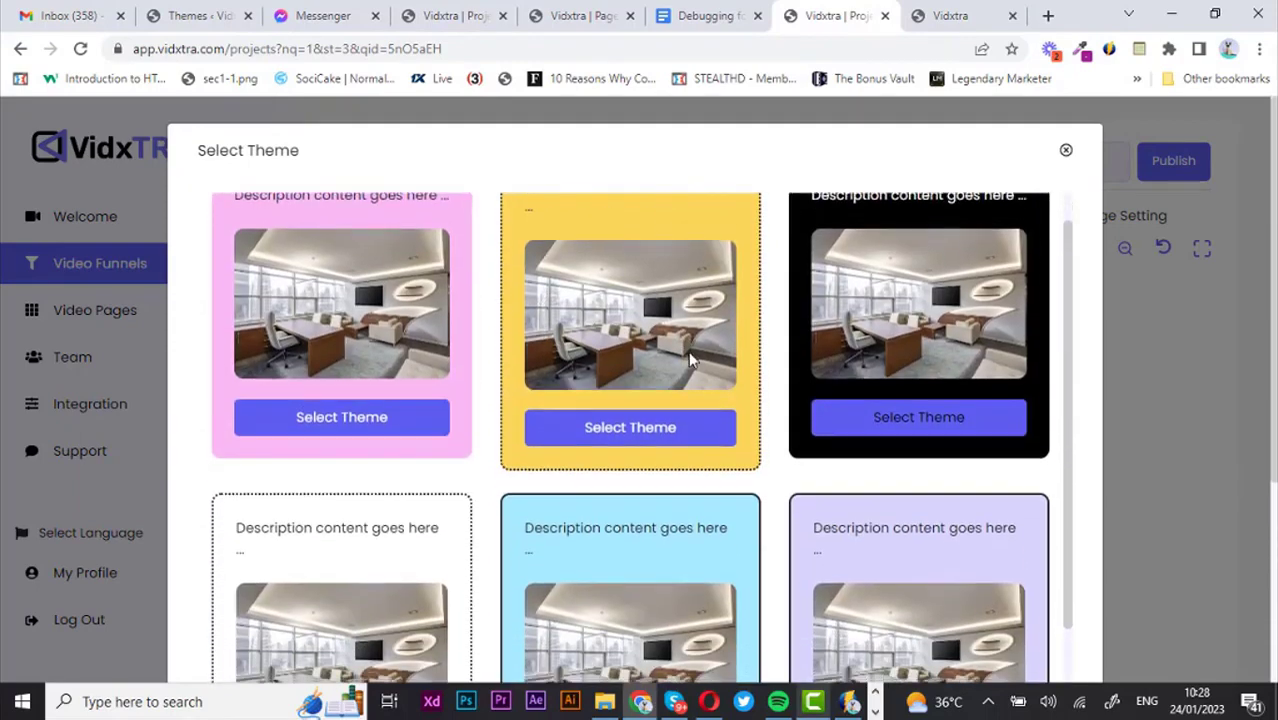
click(650, 432)
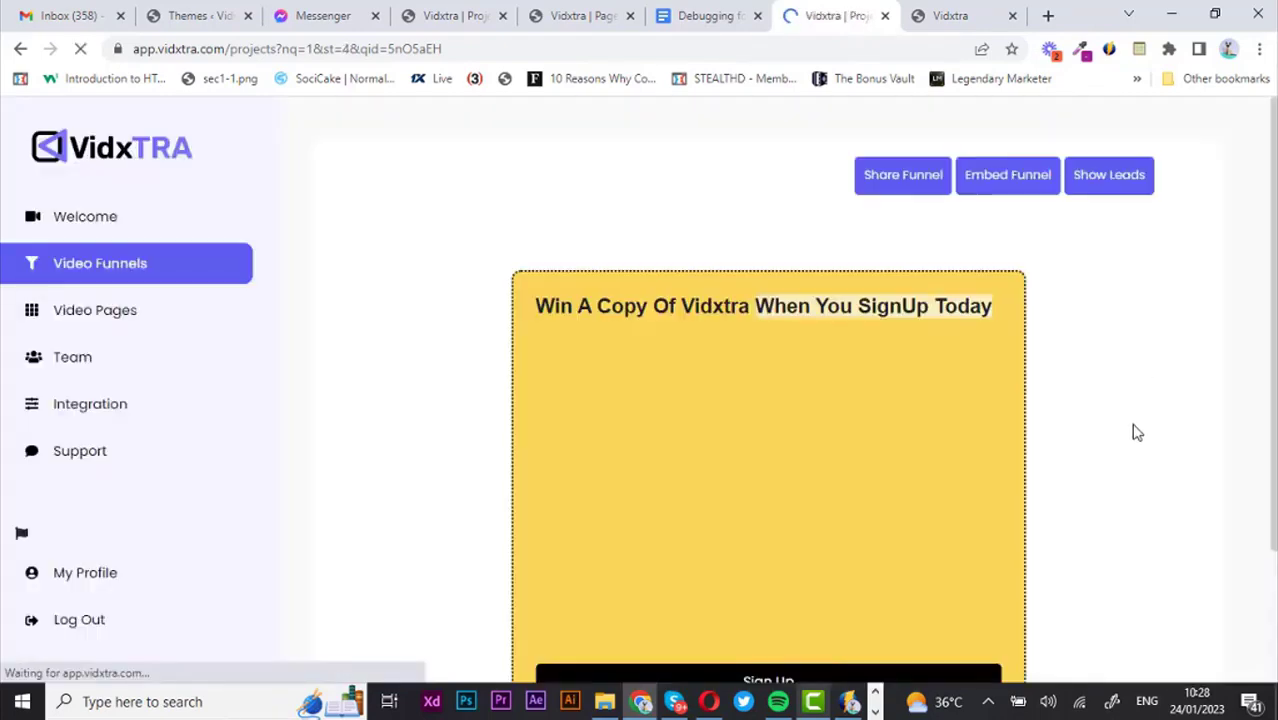
Step: Preview the funnel through Sign Up and Submit to the Download step, then open embed options
scroll(1131, 420, down, 2)
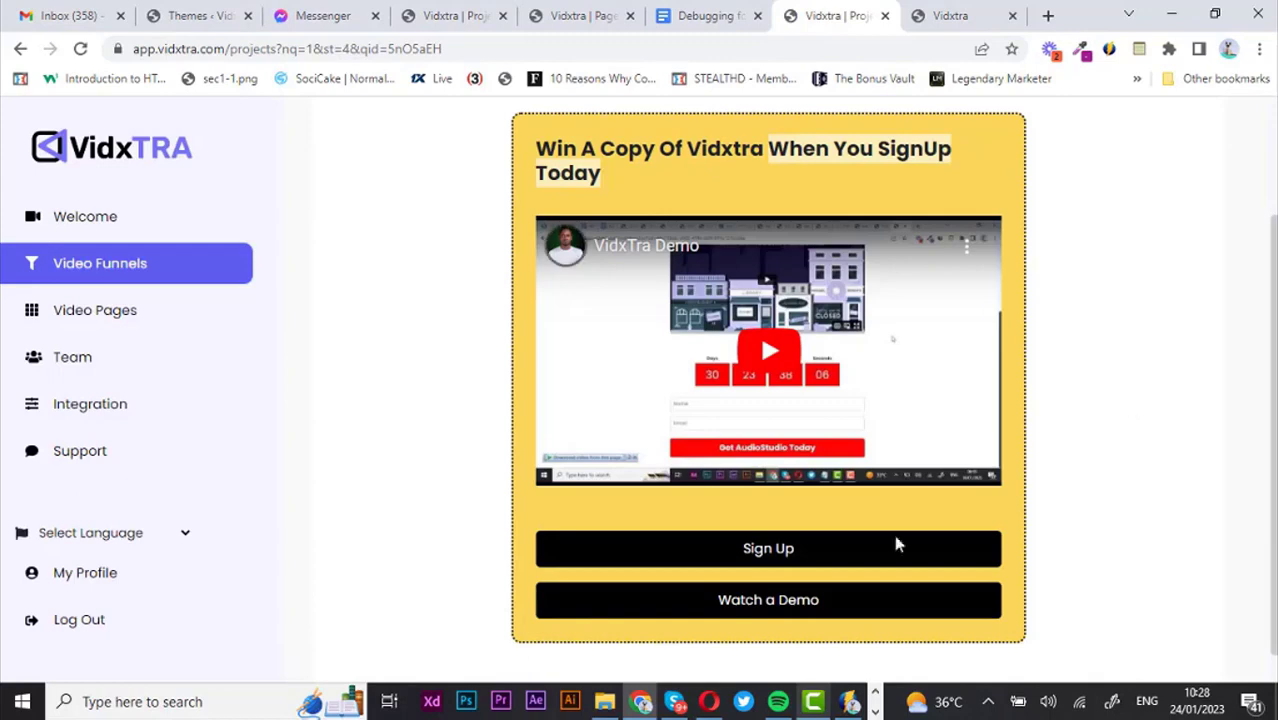
click(768, 552)
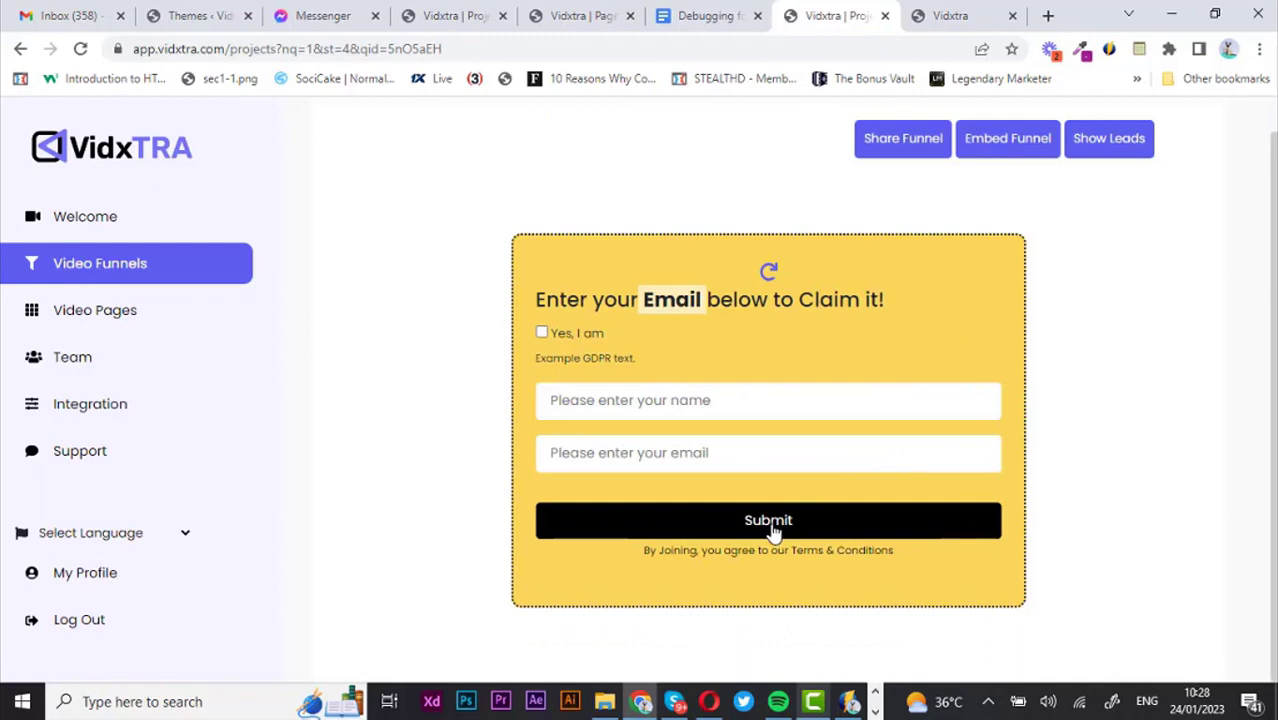
click(770, 522)
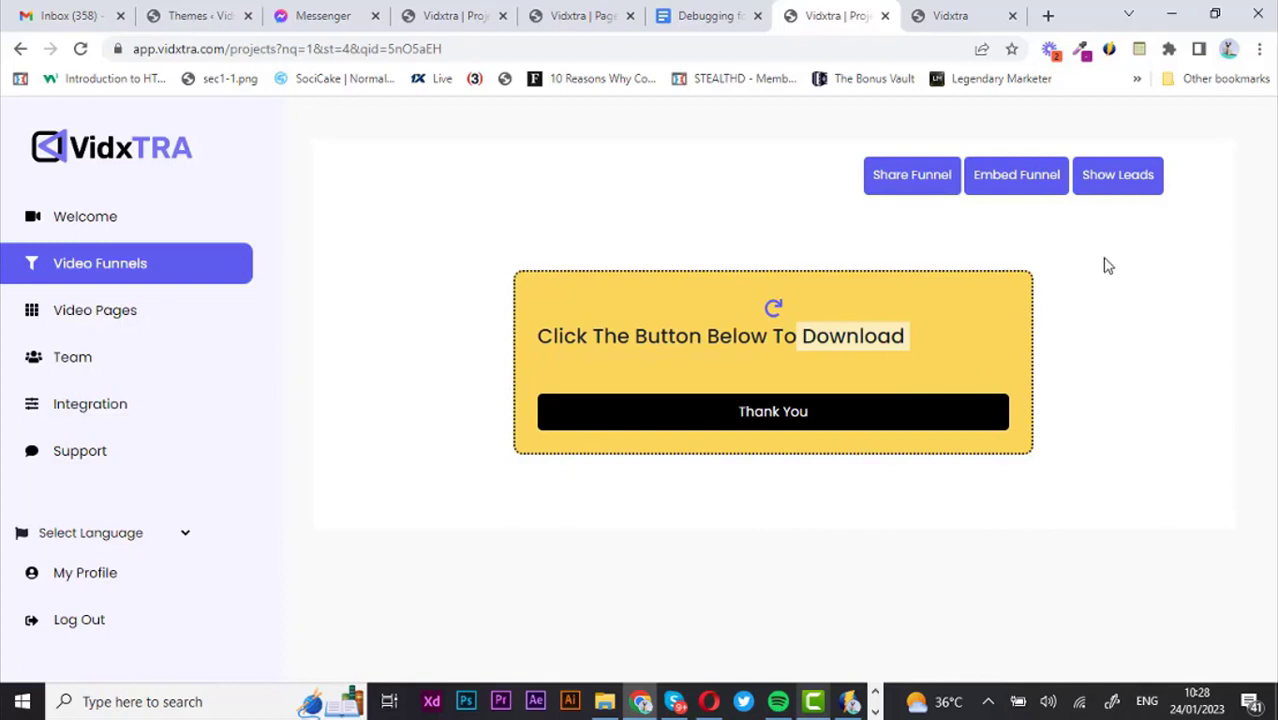
click(1016, 181)
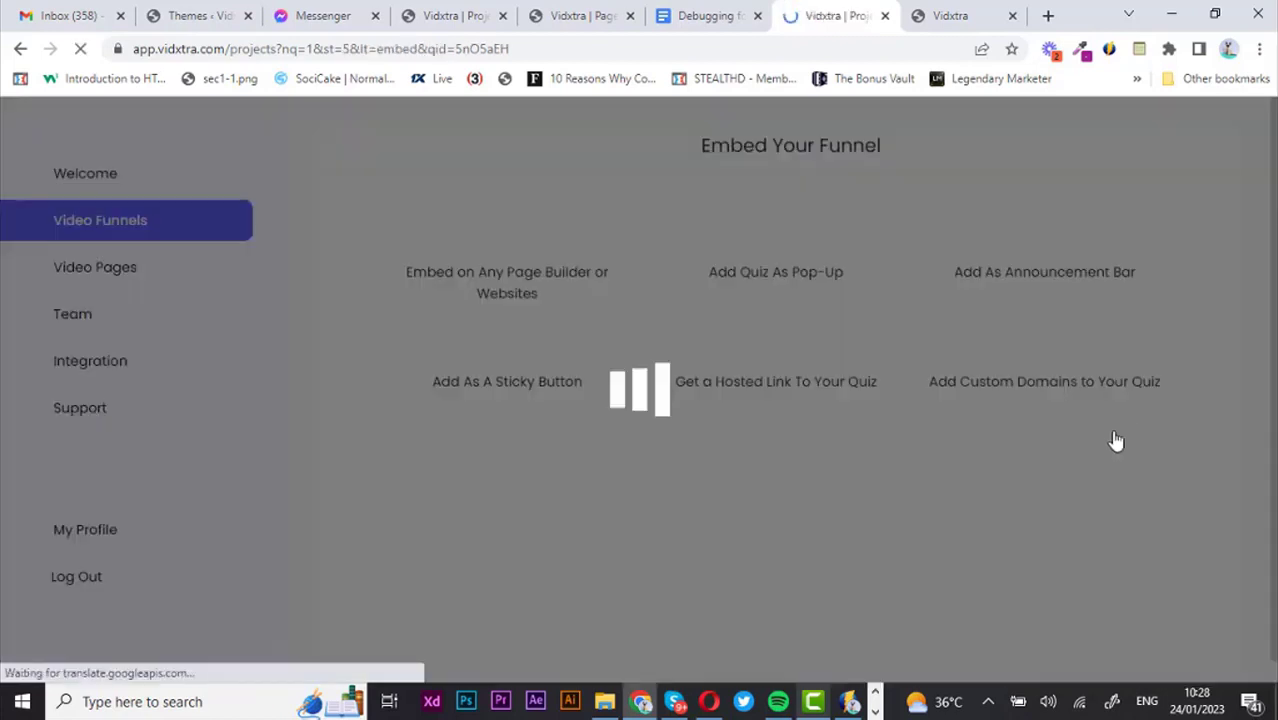
Step: Copy the funnel's hosted link and load it in a new browser tab
scroll(946, 492, down, 1)
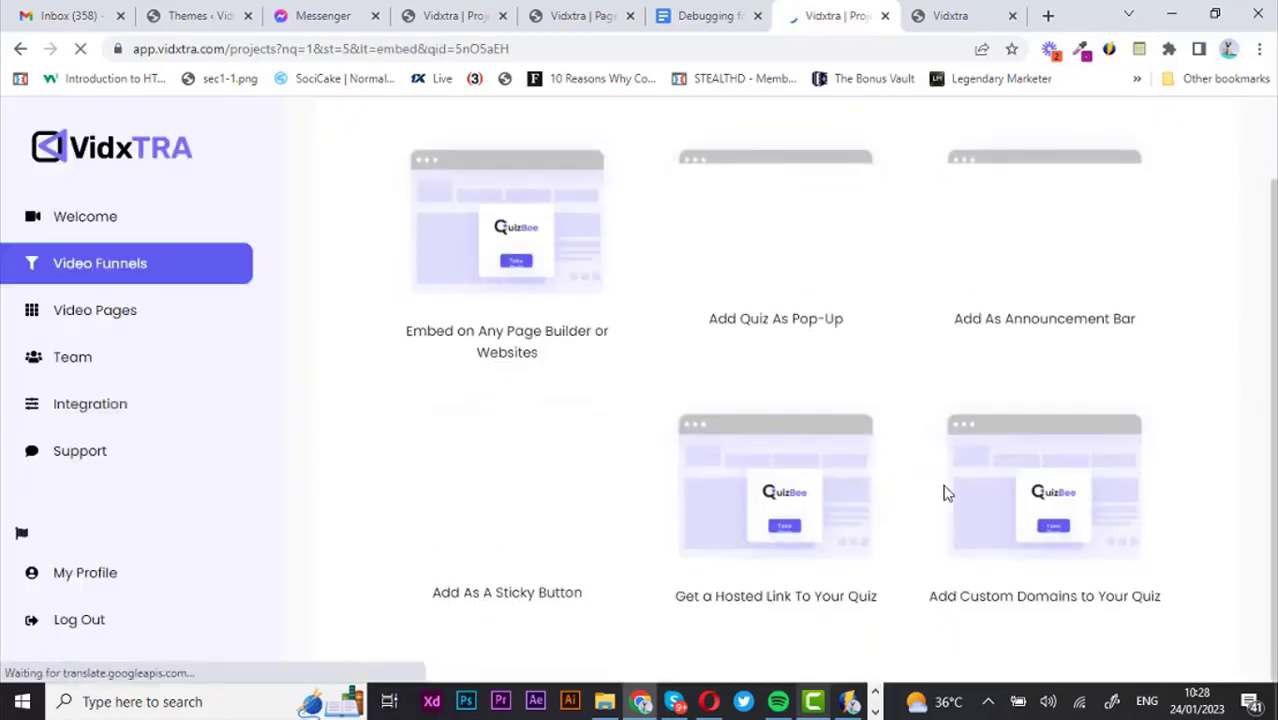
click(785, 517)
click(738, 334)
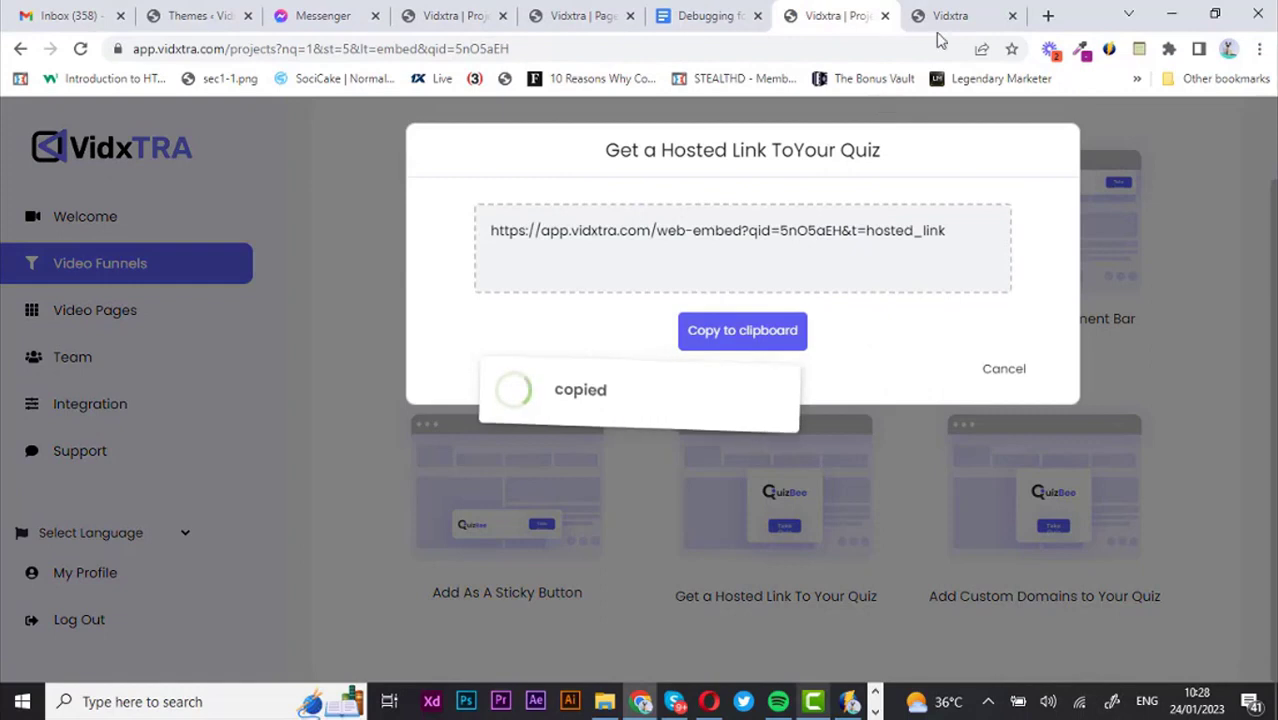
click(1048, 15)
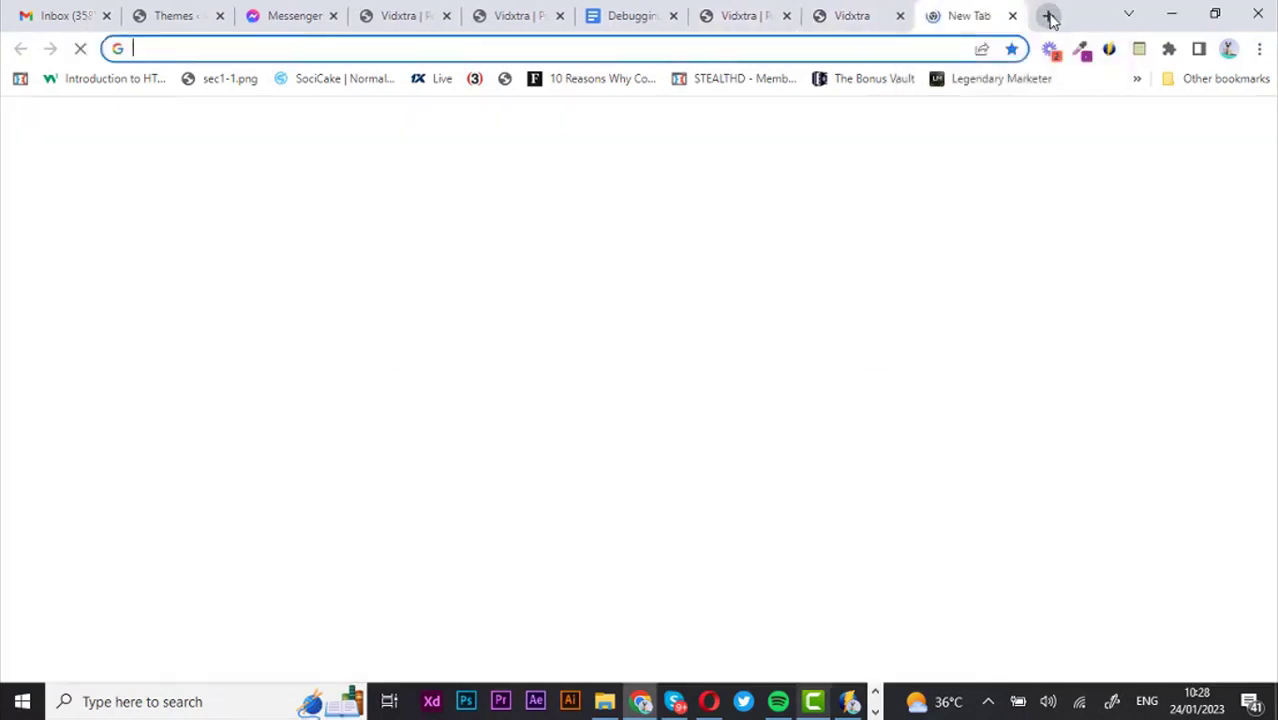
key(ctrl+v)
key(Return)
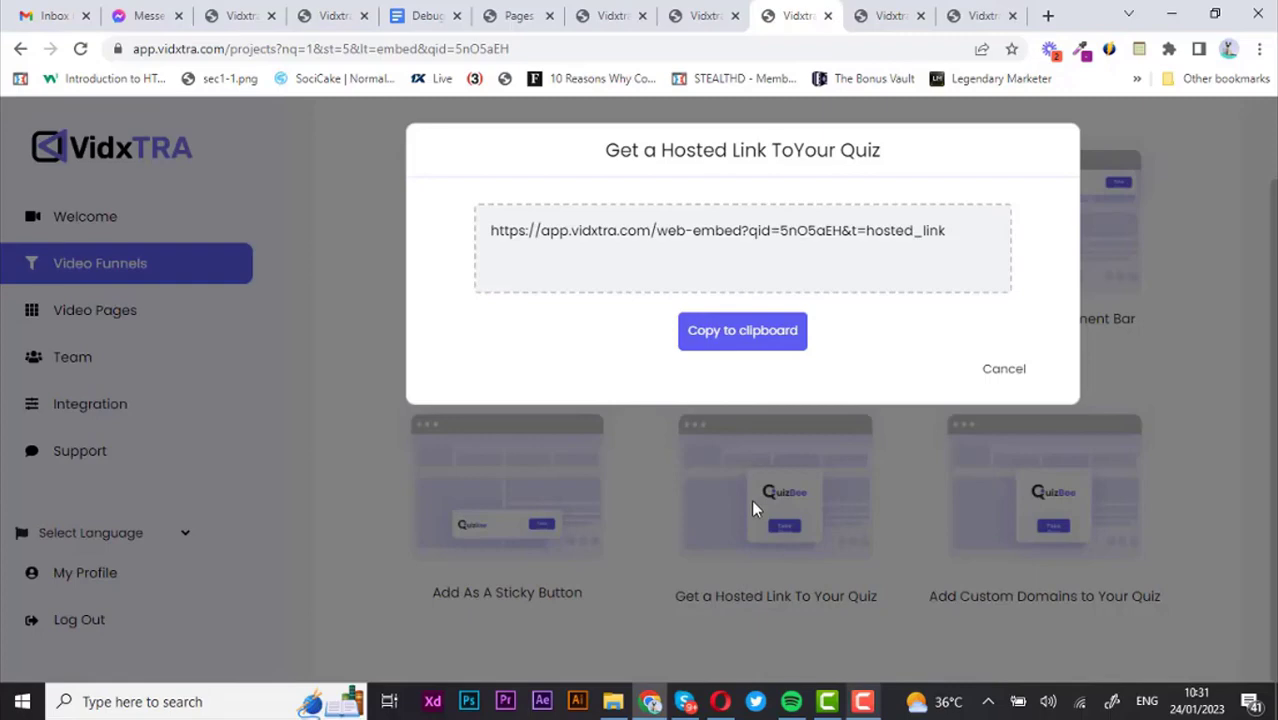
Step: Copy the Add Quiz As Pop-Up embed code
click(751, 499)
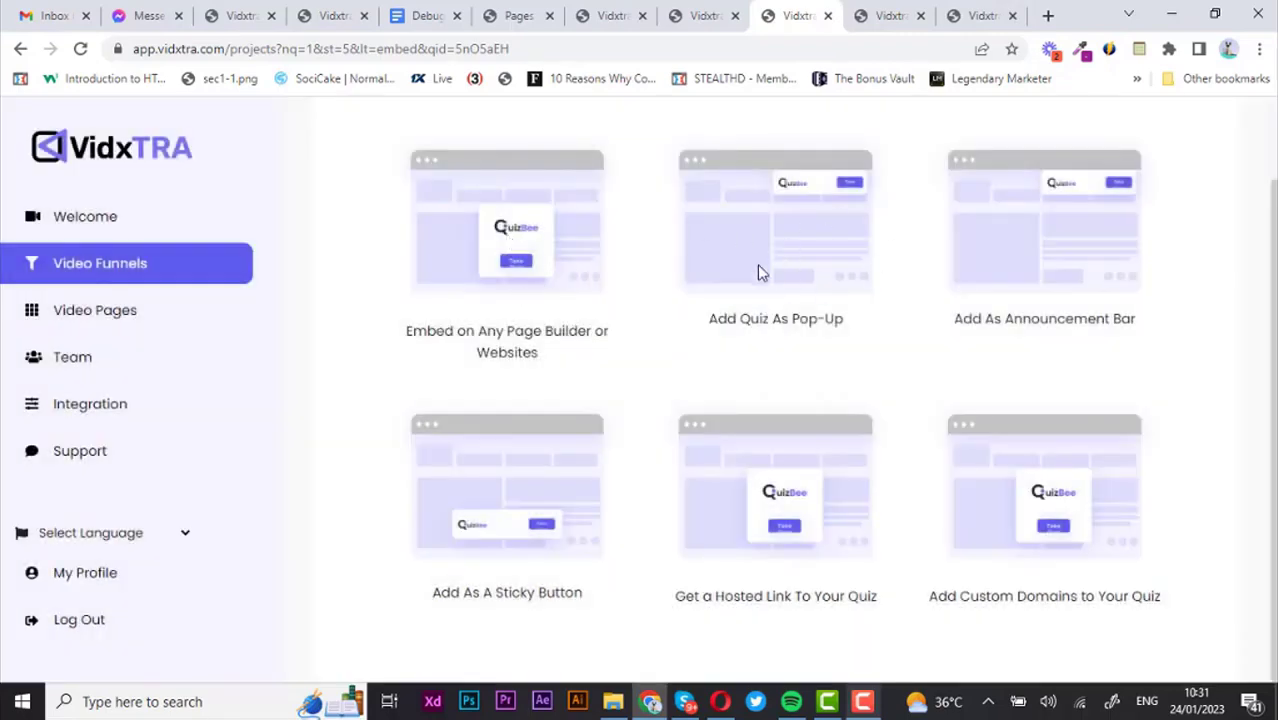
click(757, 272)
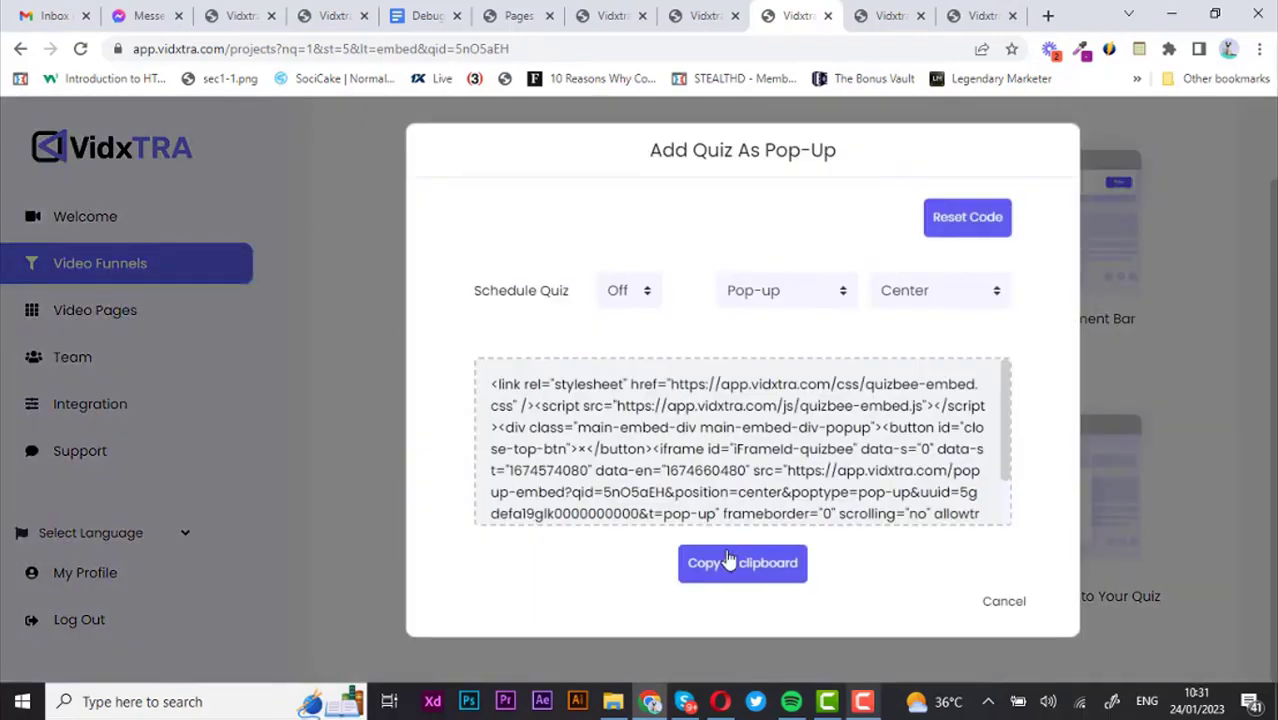
click(728, 561)
Step: Paste the pop-up code into Thrive Architect's header scripts and save the page
click(702, 15)
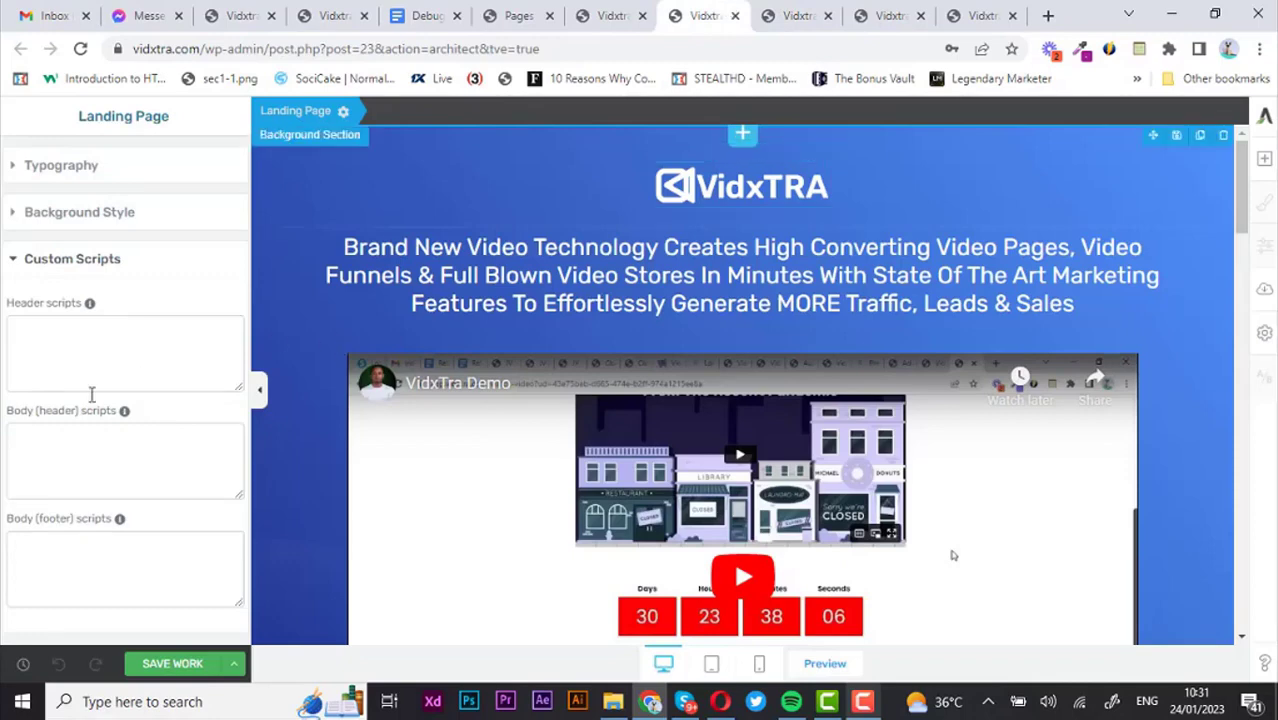
key(ctrl+v)
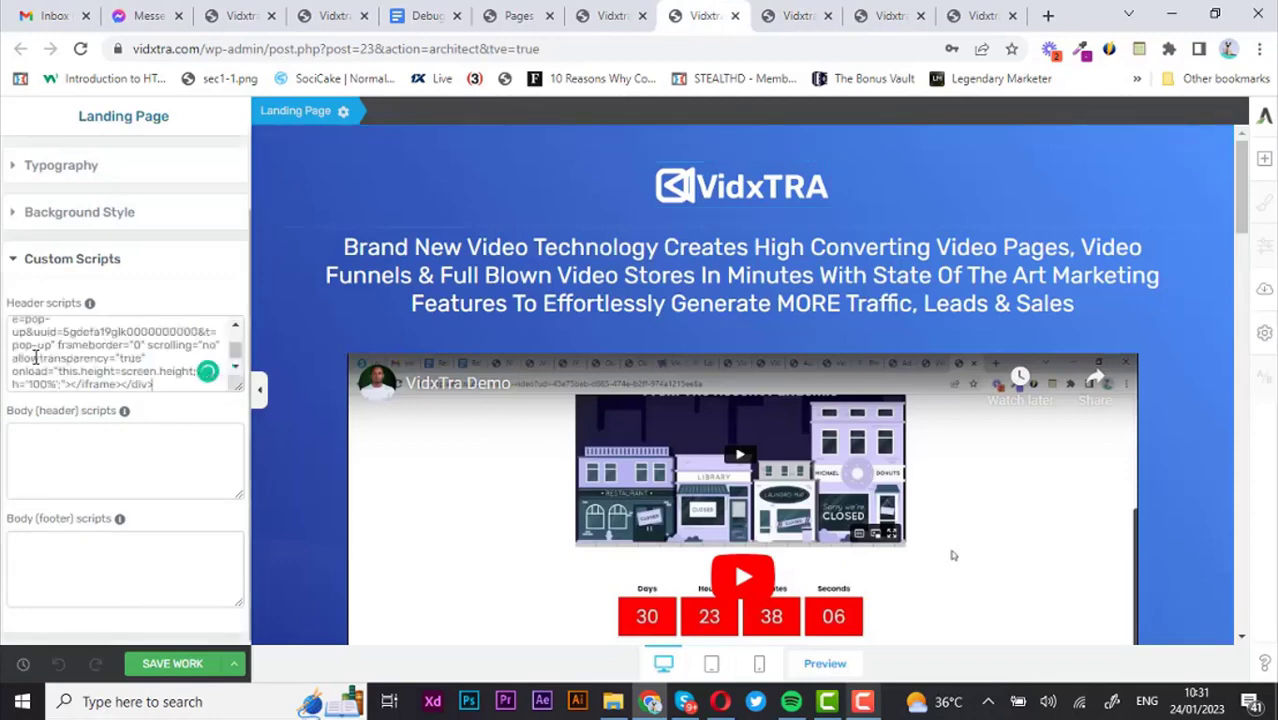
click(155, 665)
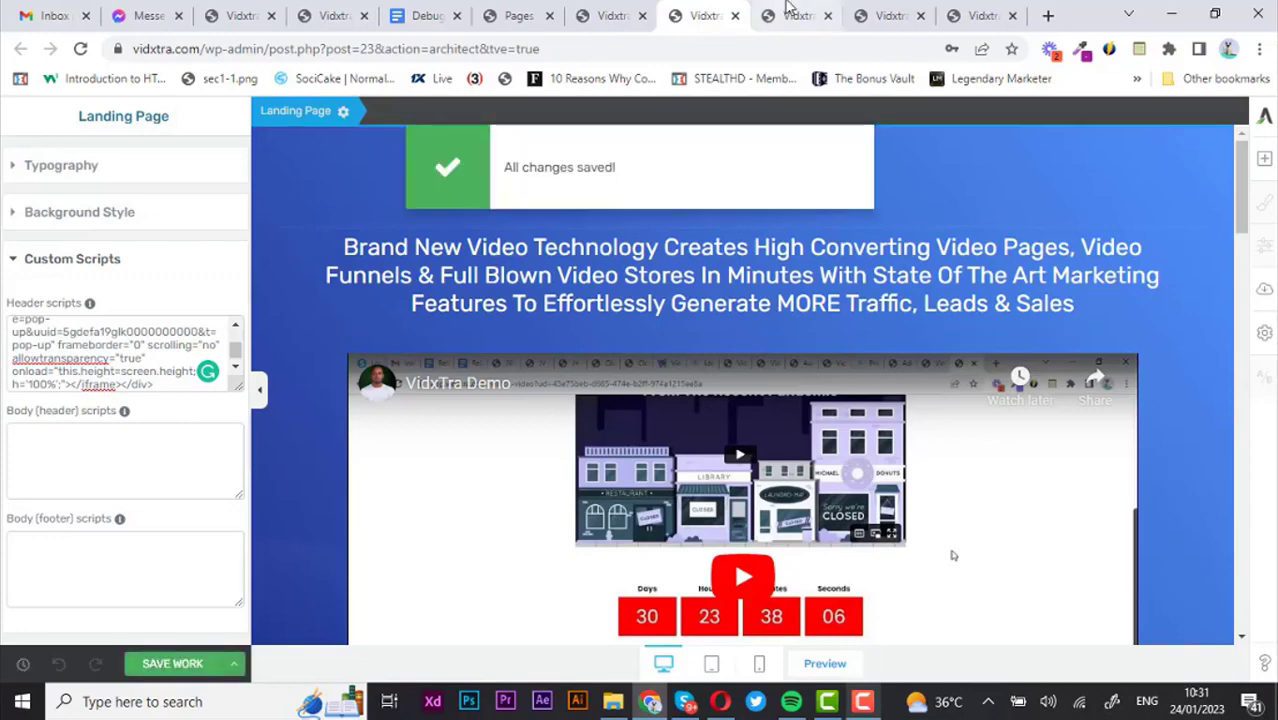
Step: Reload the live landing page to see the yellow funnel pop-up
click(797, 15)
click(705, 15)
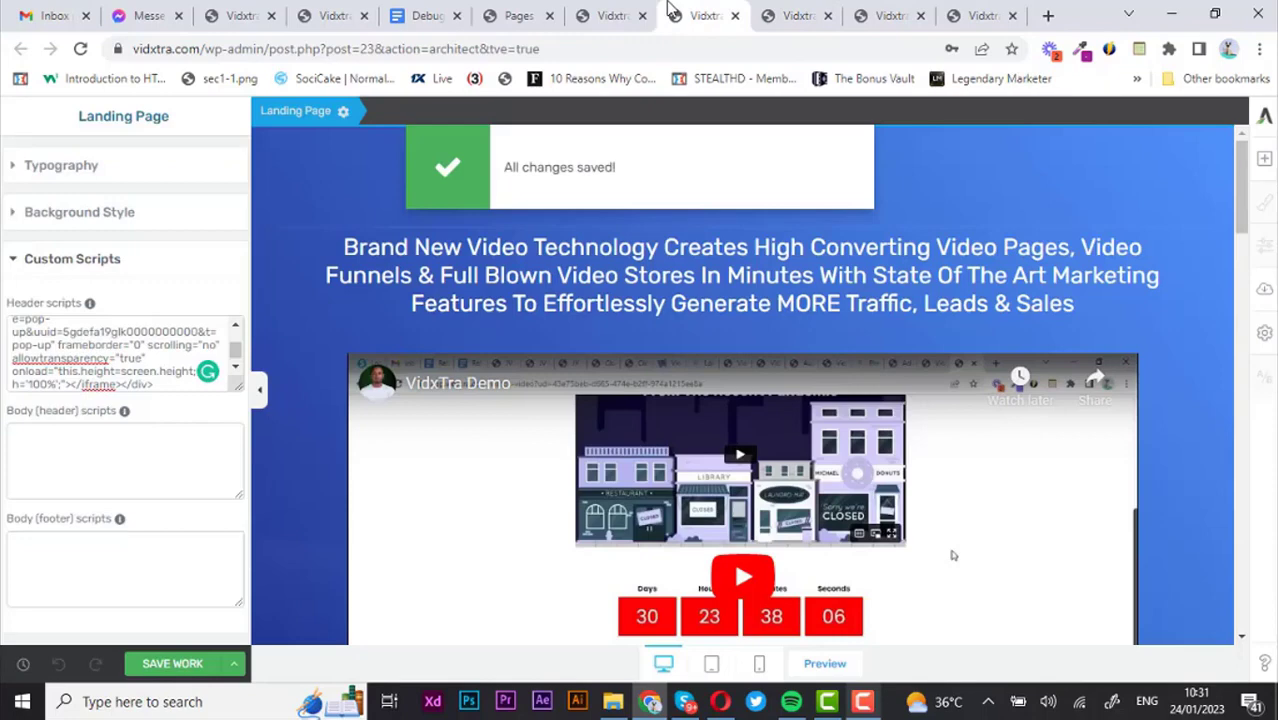
click(612, 15)
click(80, 48)
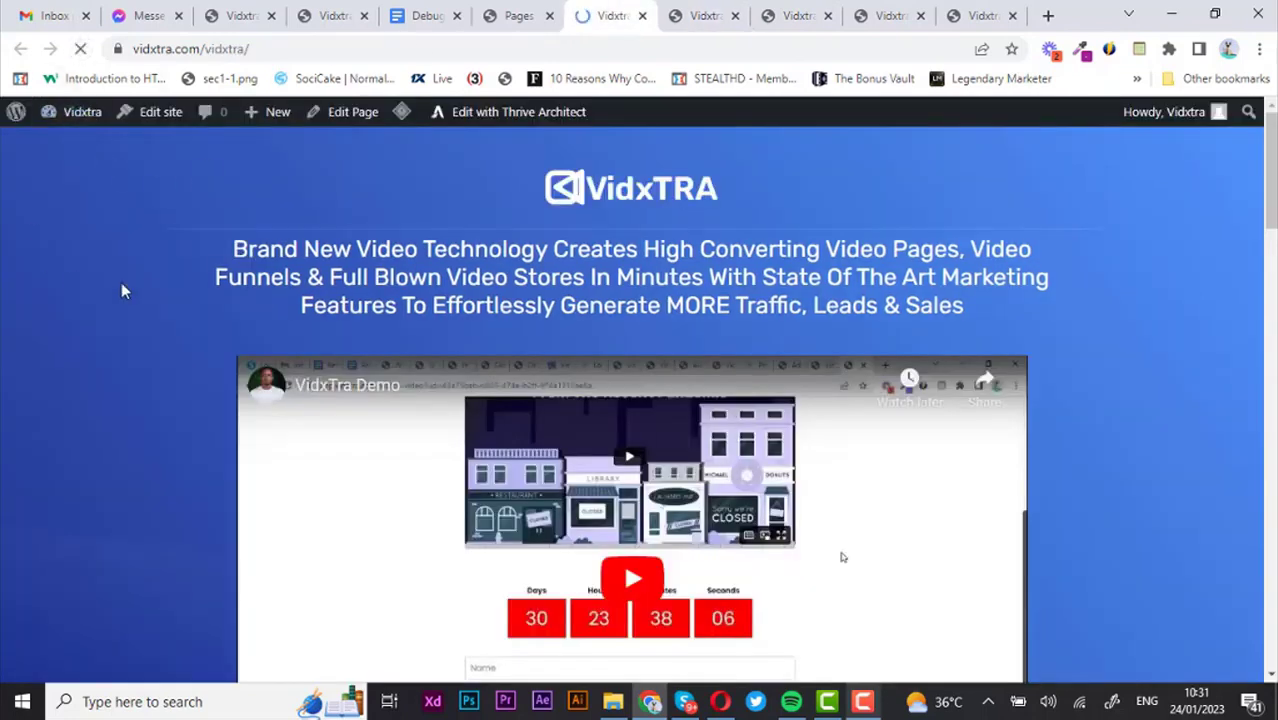
scroll(239, 411, down, 8)
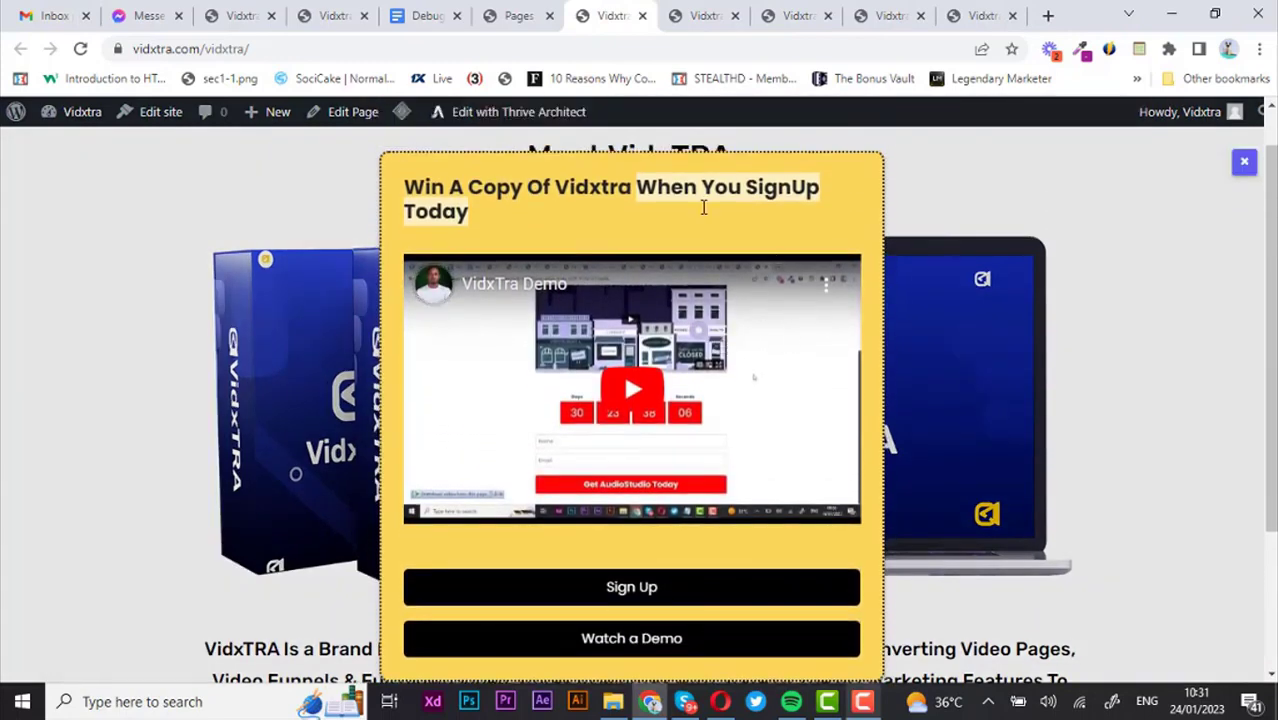
click(796, 12)
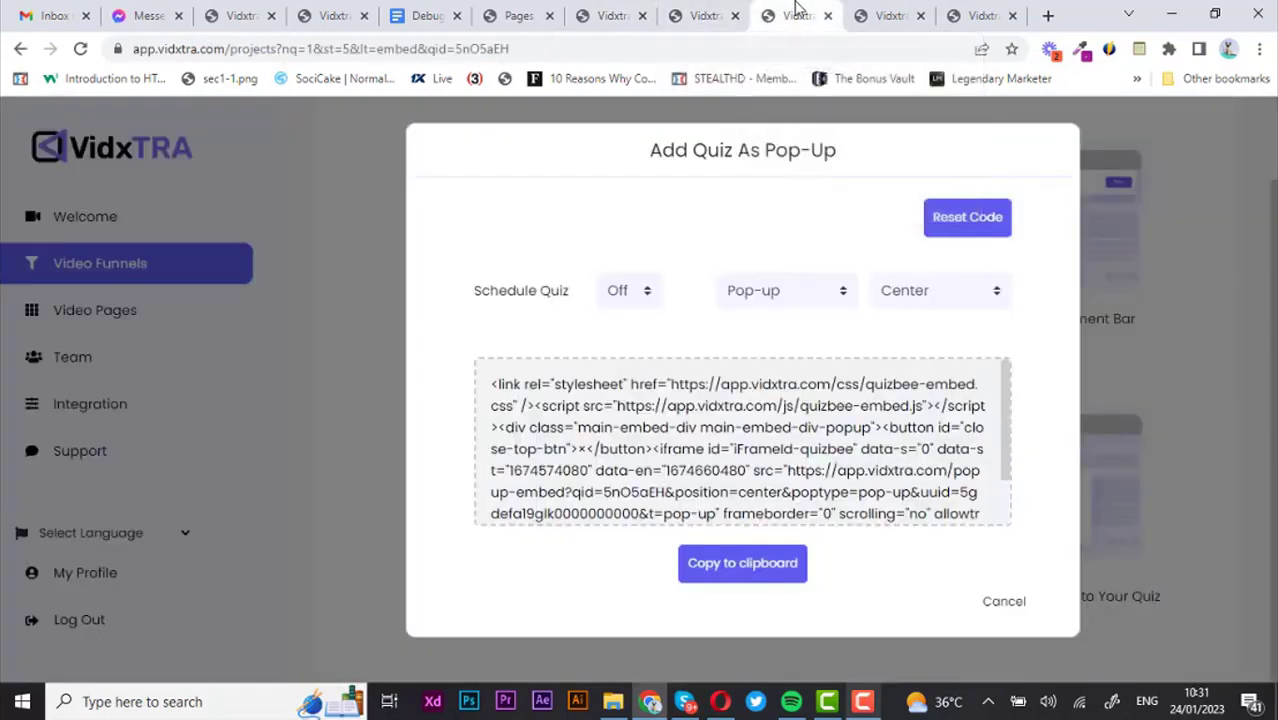
Step: Close the pop-up embed window and open the announcement bar embed settings
click(1087, 313)
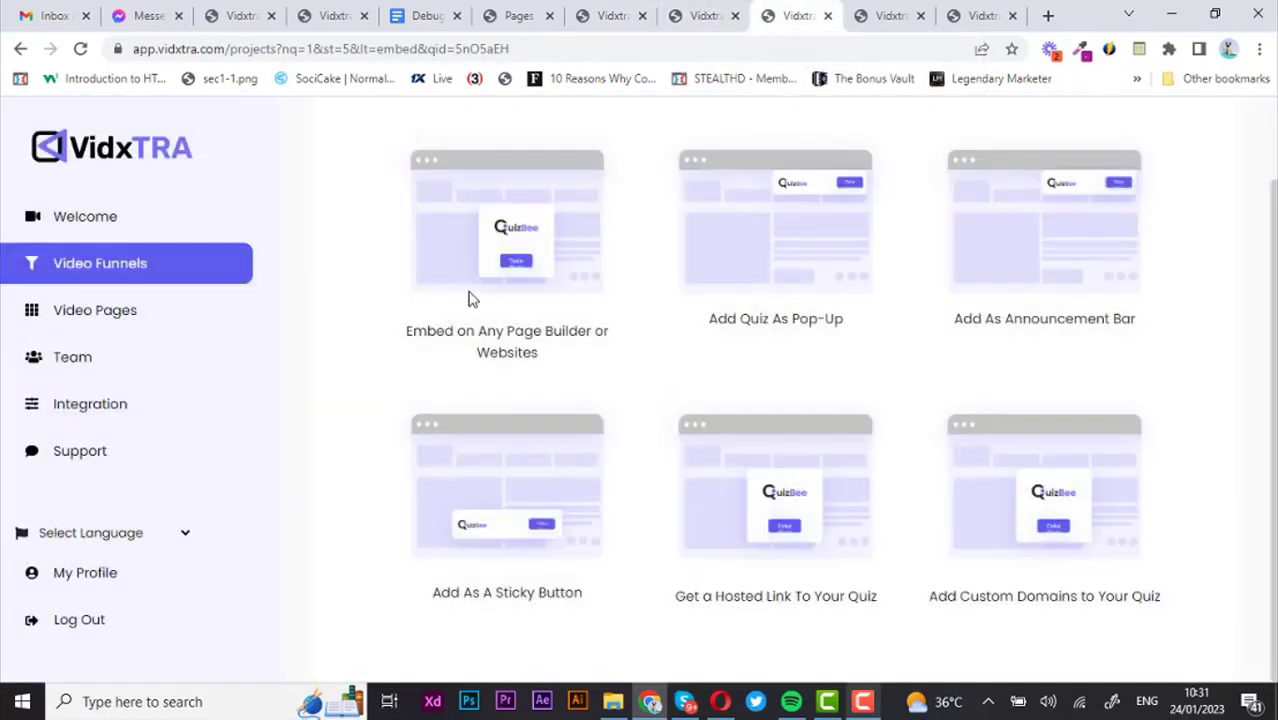
click(1037, 267)
scroll(793, 450, down, 5)
scroll(912, 450, down, 3)
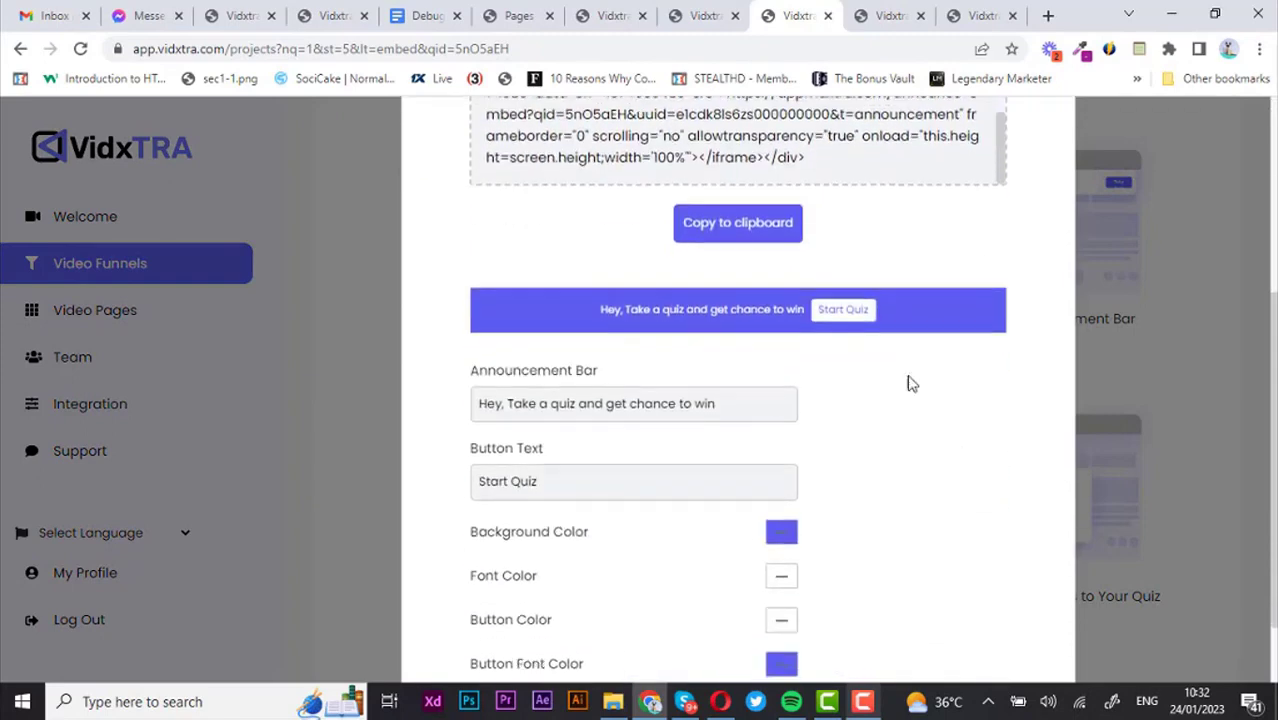
Step: Set the announcement bar's background colour to bright orange (255, 64, 0)
click(780, 534)
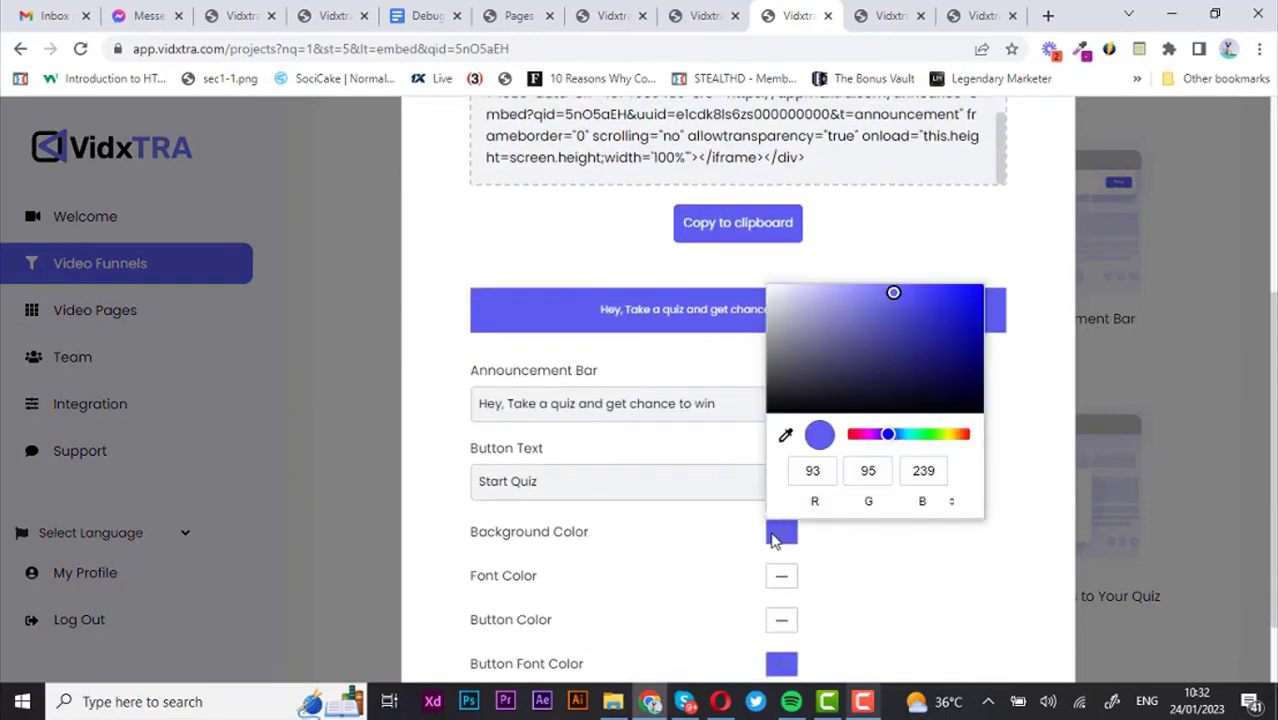
click(938, 329)
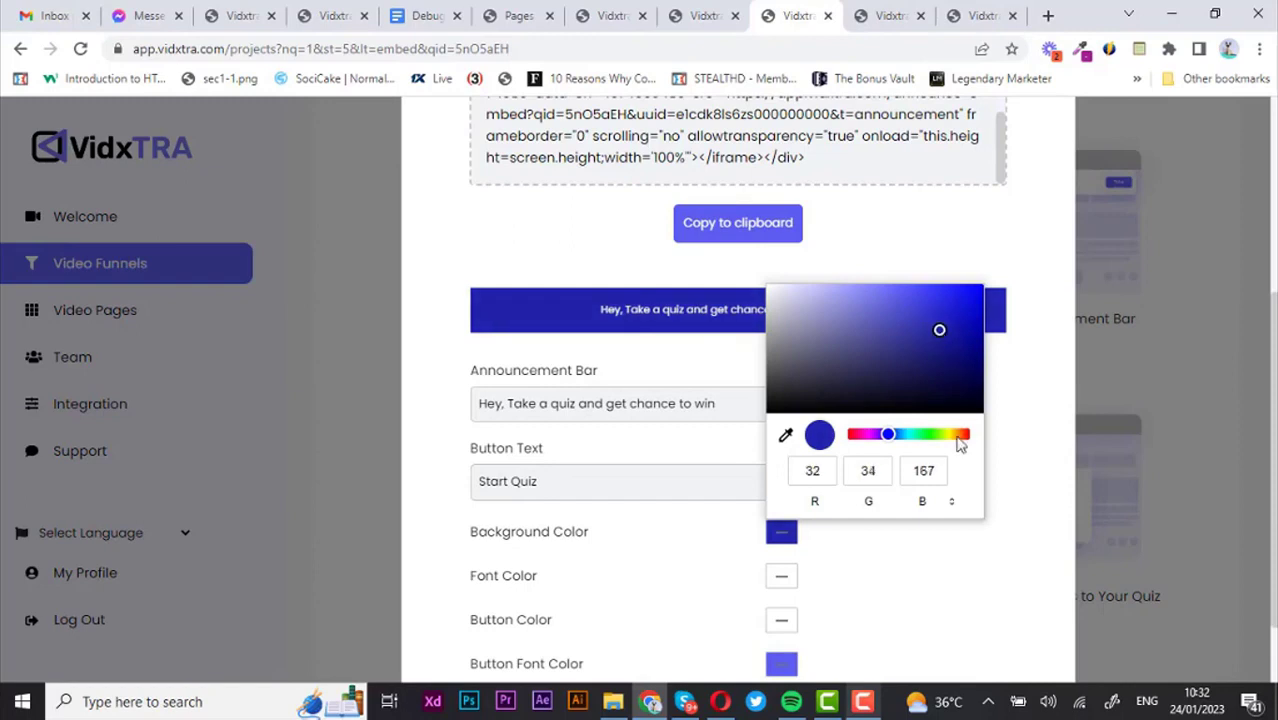
click(956, 435)
drag(958, 438, 966, 435)
click(981, 286)
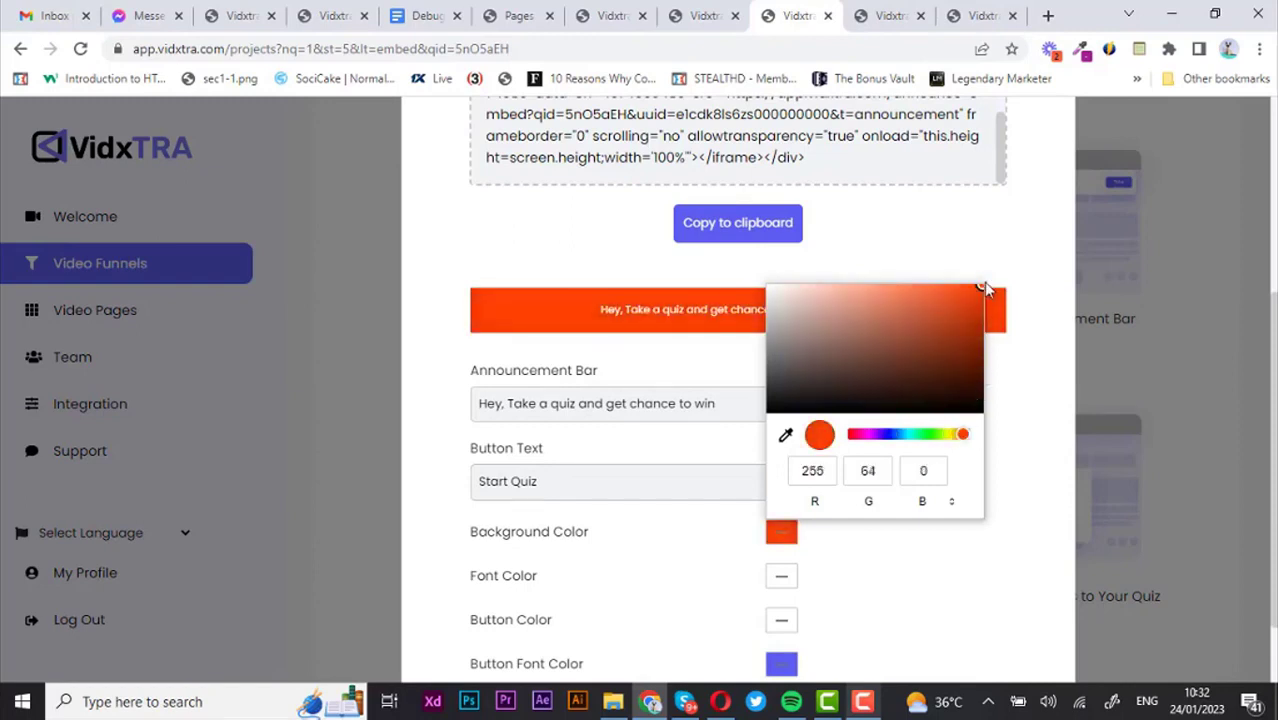
click(1040, 461)
Step: Copy the announcement bar embed code and select all existing header script code in the landing page editor
scroll(720, 500, up, 3)
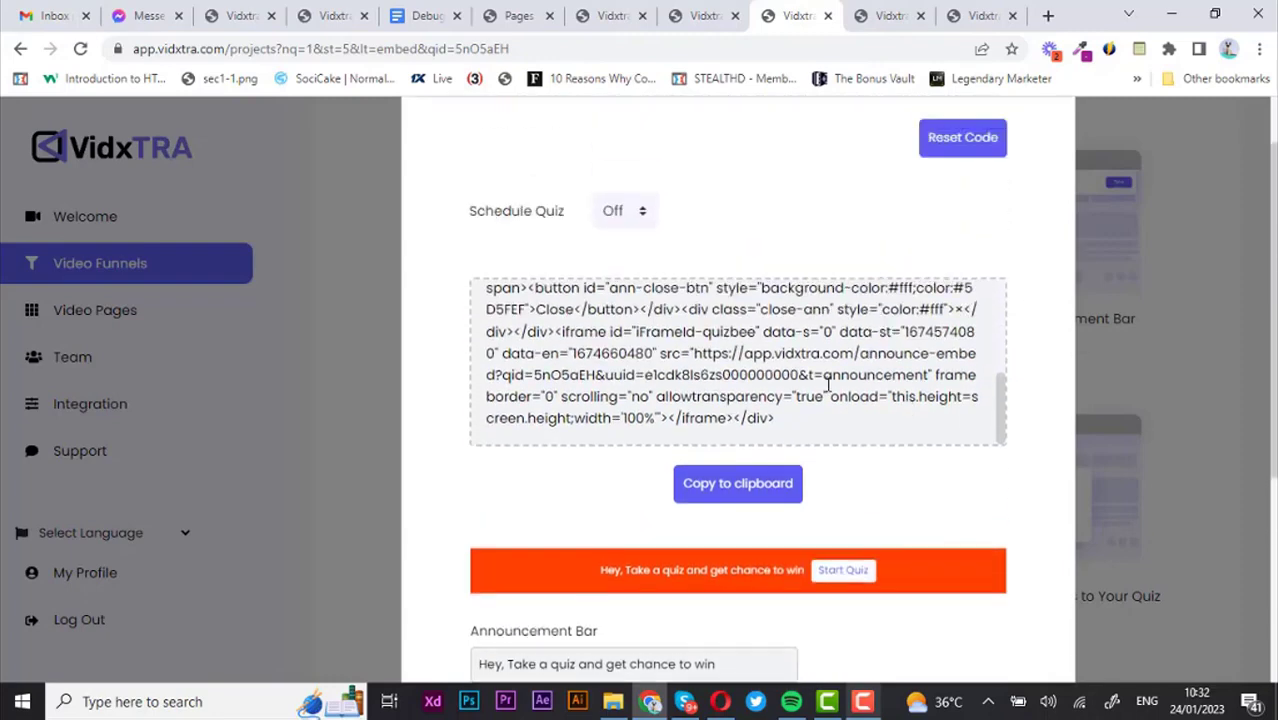
click(718, 538)
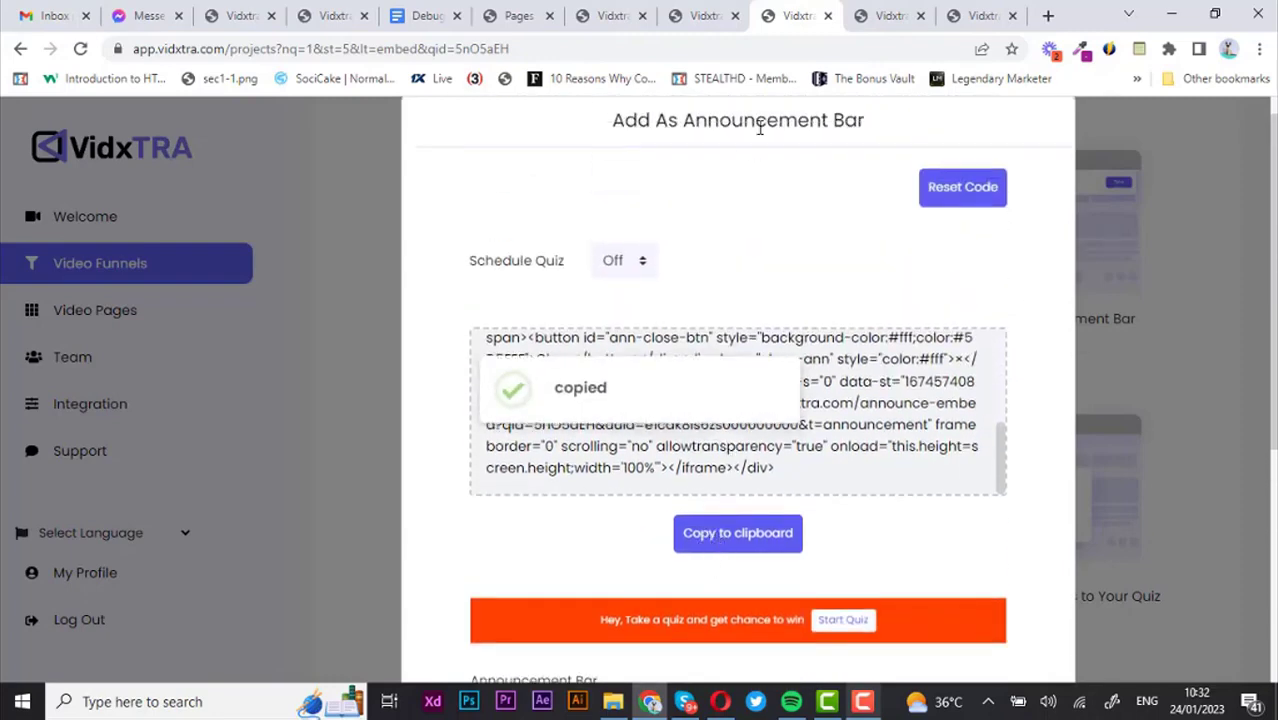
click(705, 15)
click(90, 367)
key(ctrl+a)
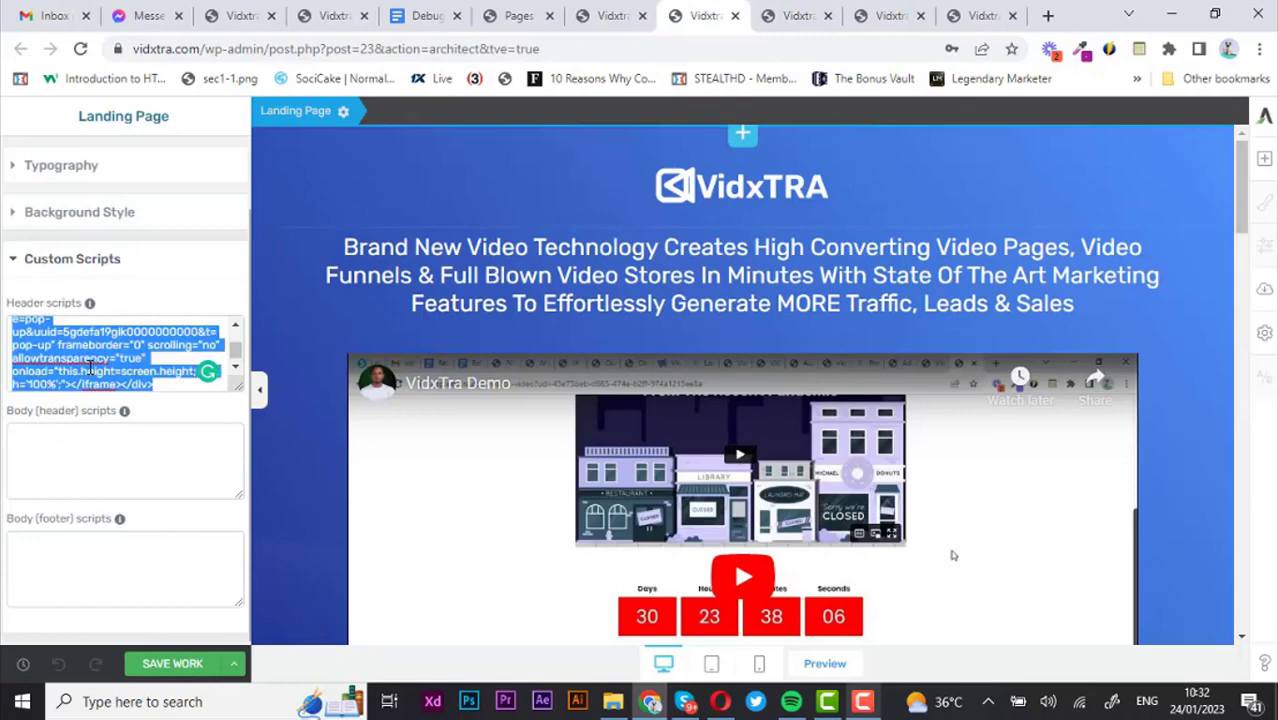
Step: Paste the announcement bar code into Header scripts and save the landing page
key(ctrl+v)
click(165, 665)
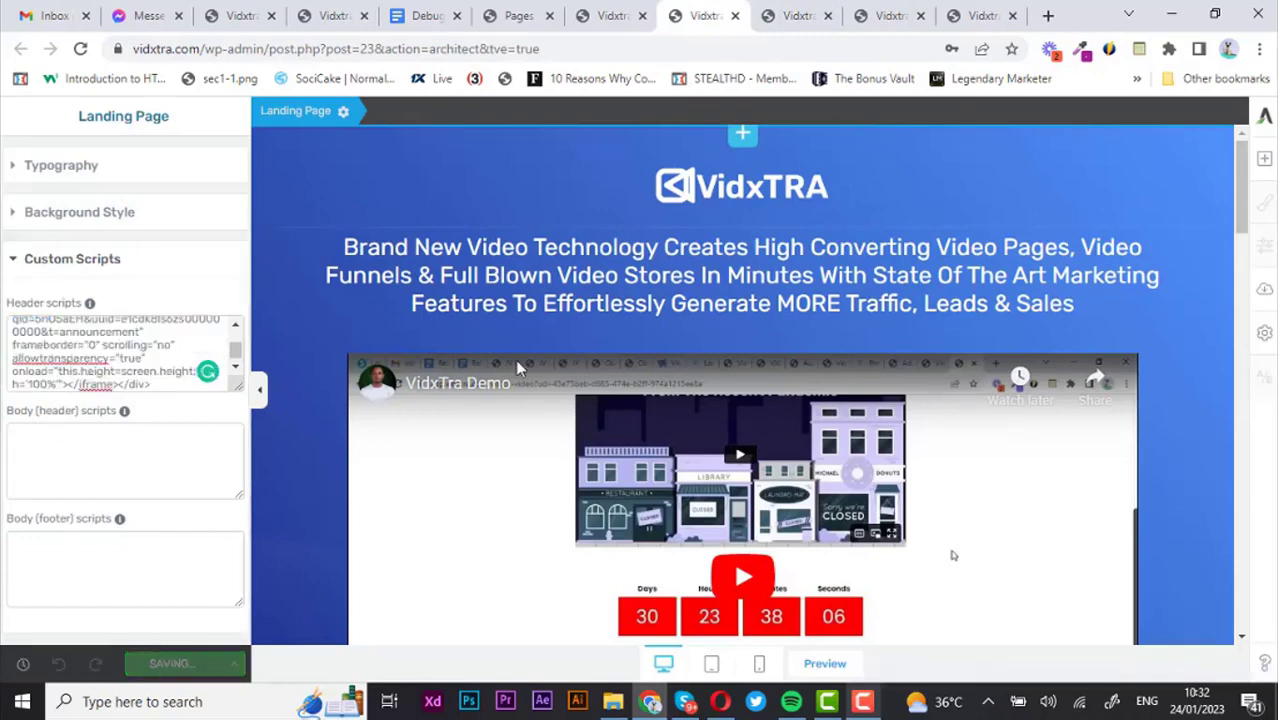
key(ctrl+Page_Up)
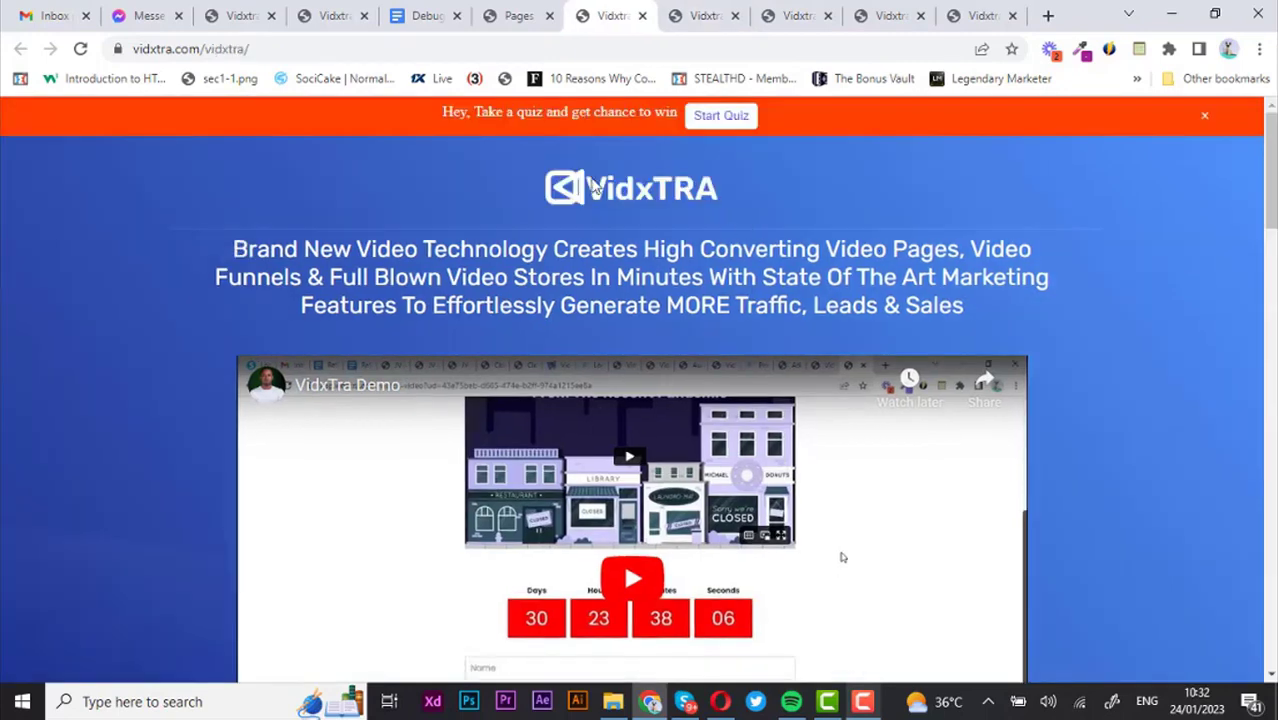
Step: On the live page, open, dismiss and reopen the quiz pop-up from the orange bar
click(715, 127)
scroll(730, 258, down, 3)
scroll(730, 258, up, 3)
click(728, 116)
click(725, 127)
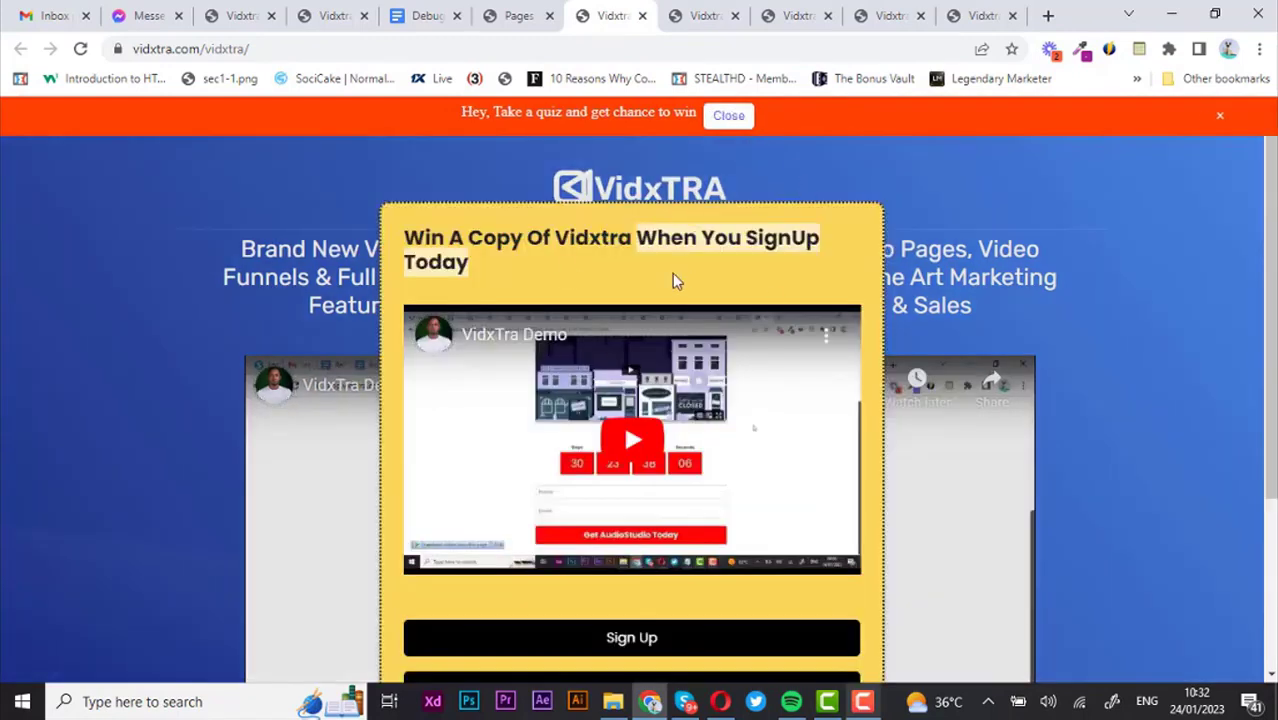